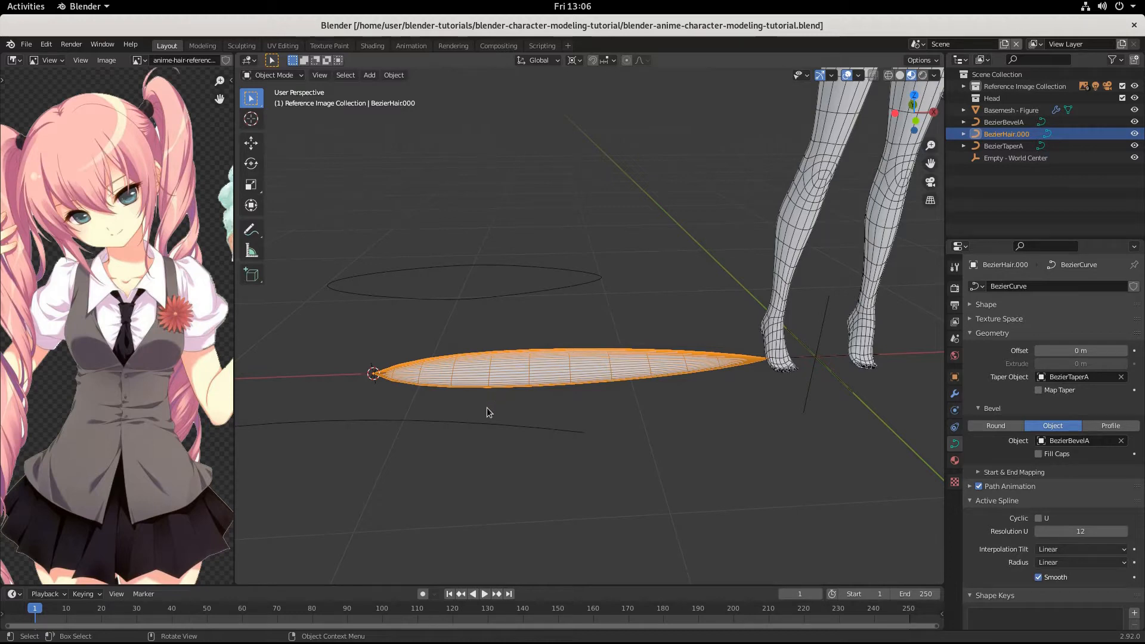
scroll(482, 439, "down", 3)
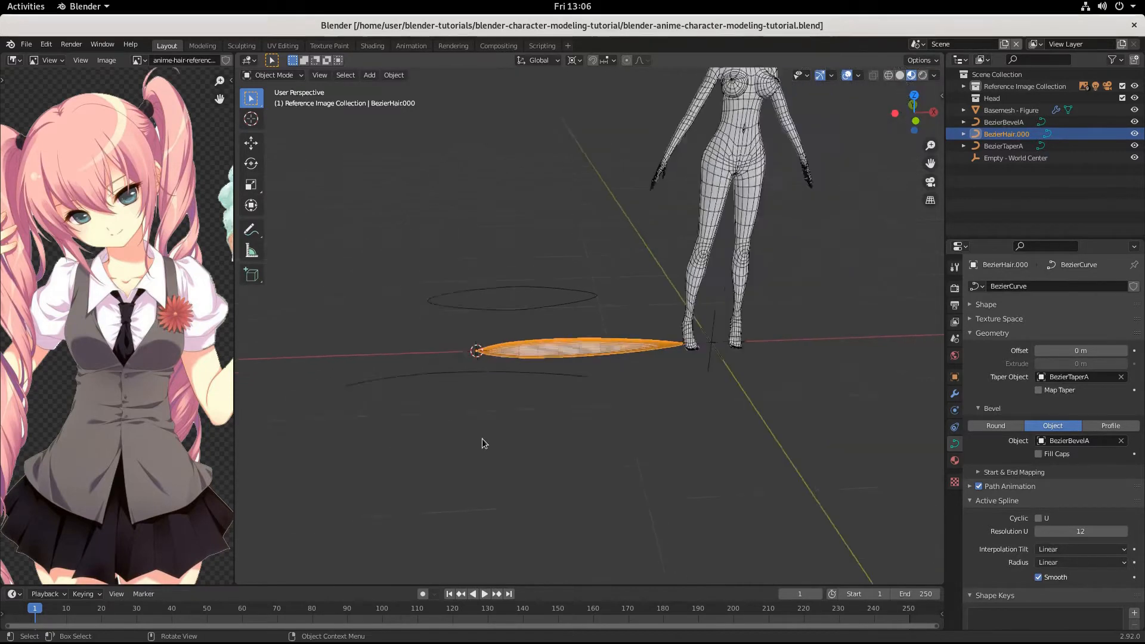
scroll(482, 438, "up", 1)
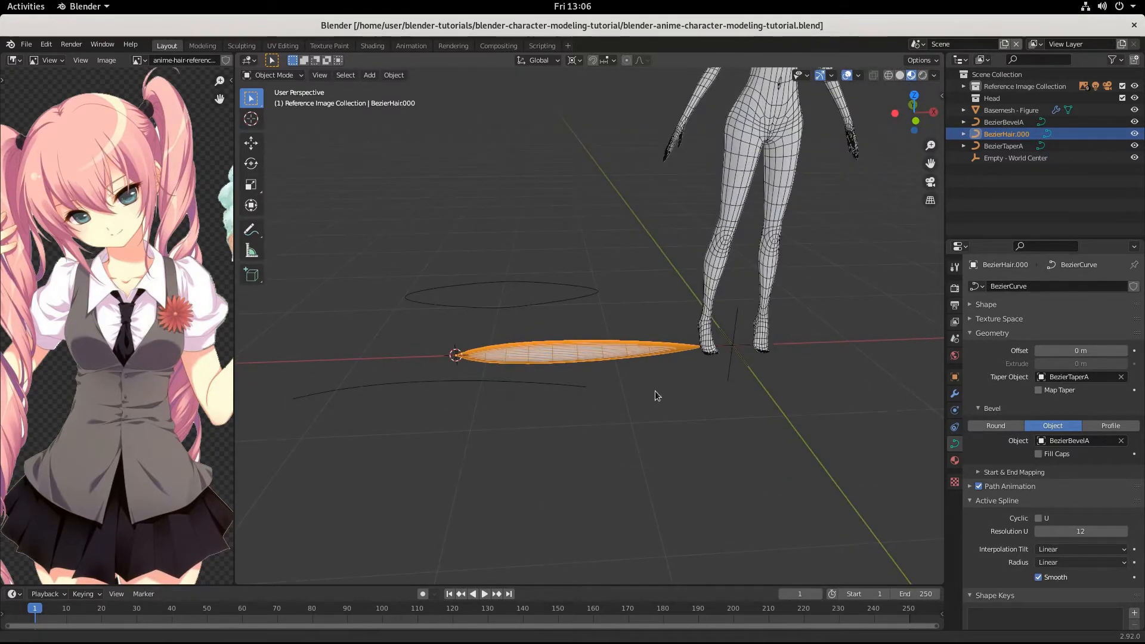
middle_click_drag(655, 394, 630, 467)
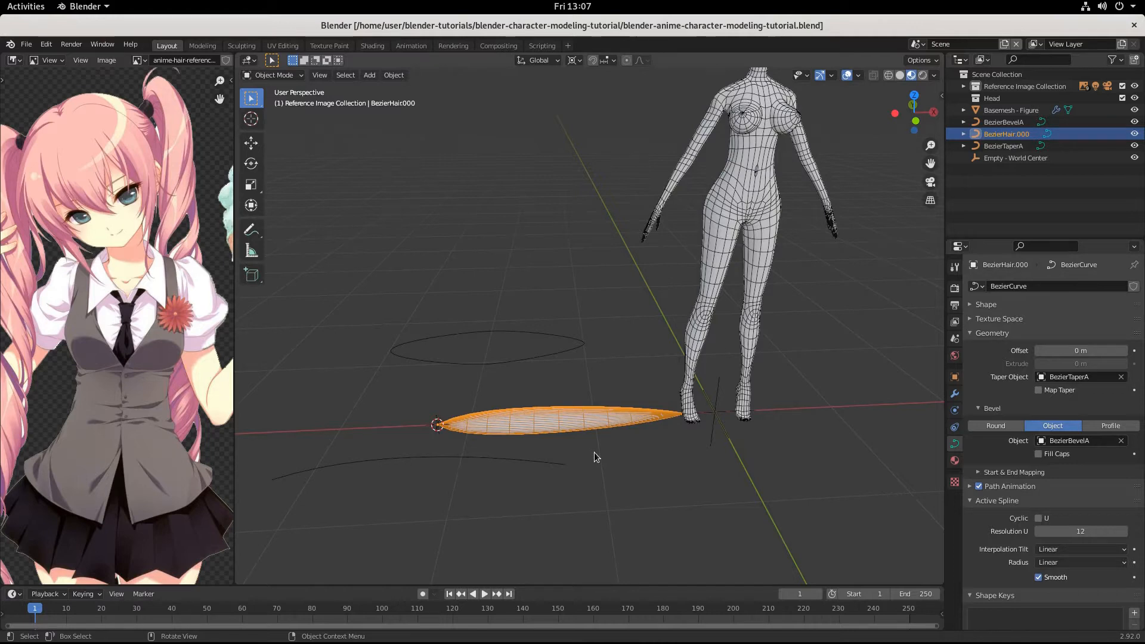
key("s")
key("x")
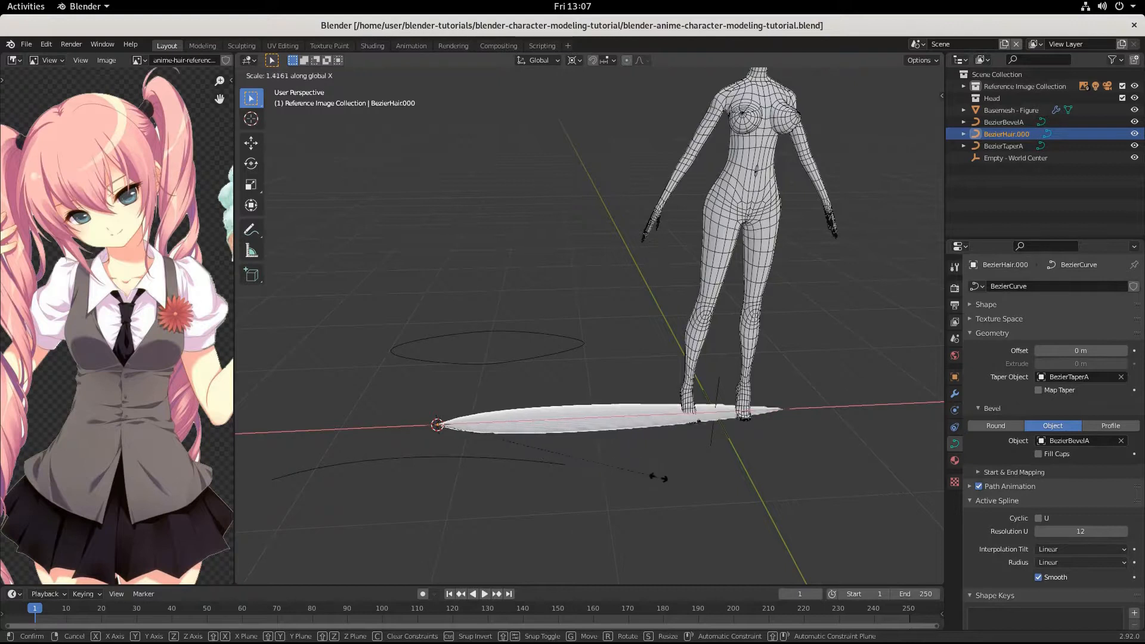
right_click(766, 478)
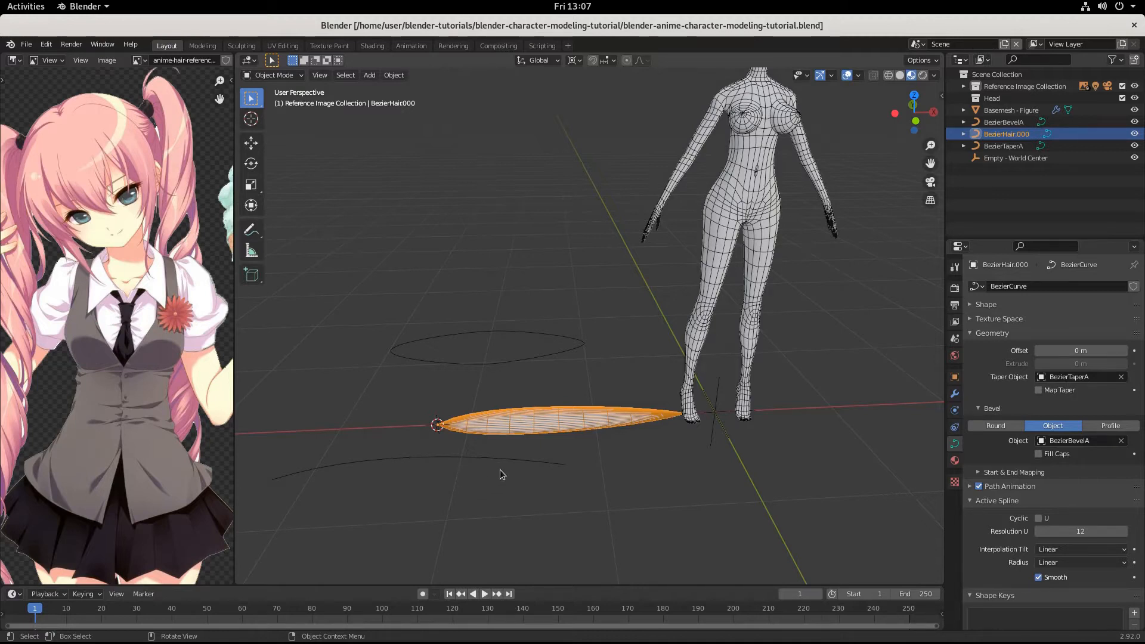
key("r")
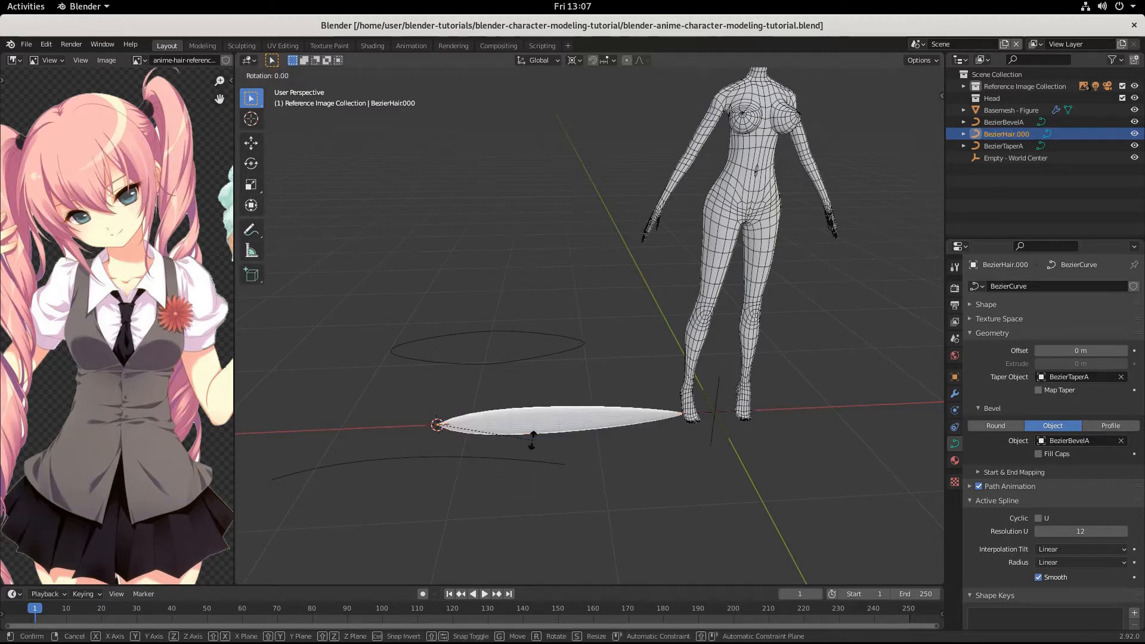
right_click(532, 440)
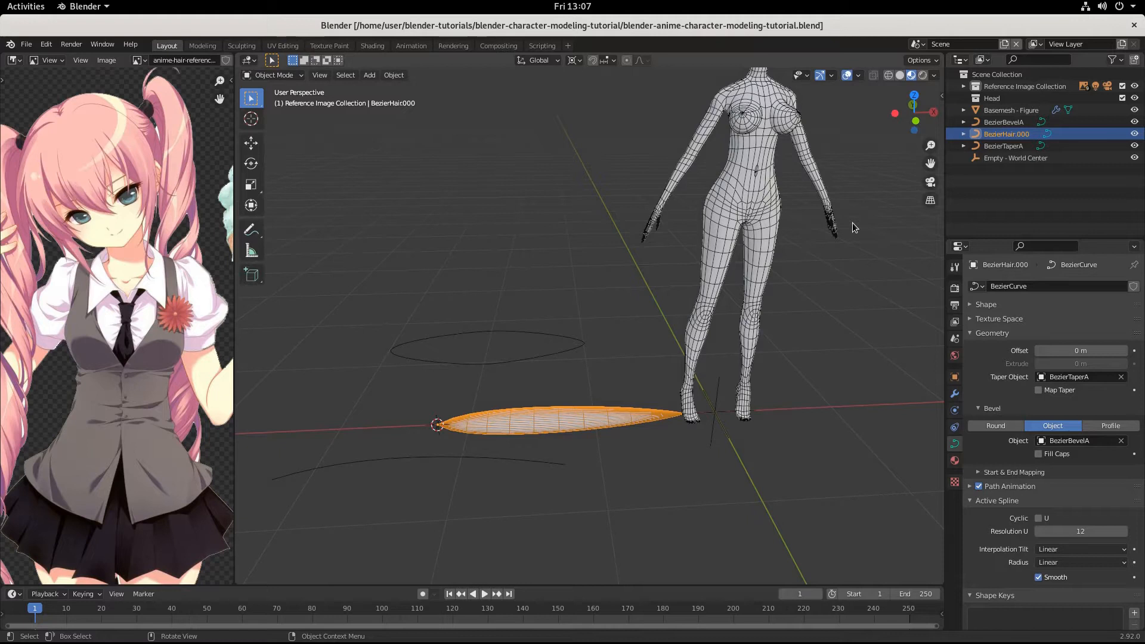
Step: Turn on the Screencast Keys display for the 3D viewport
key("n")
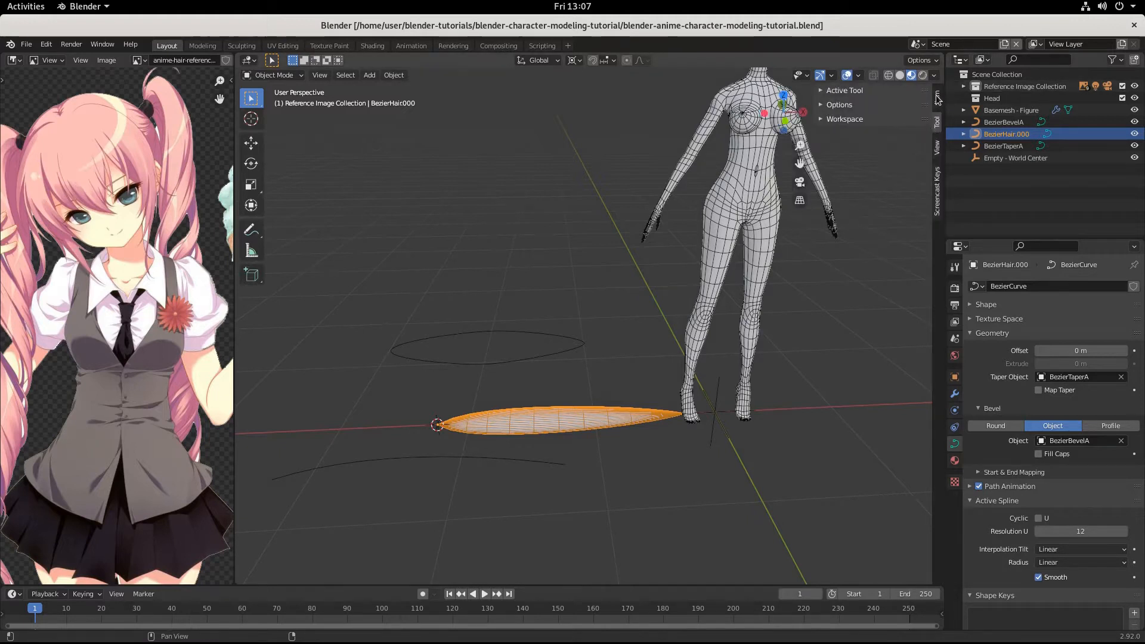
left_click(937, 191)
left_click(831, 90)
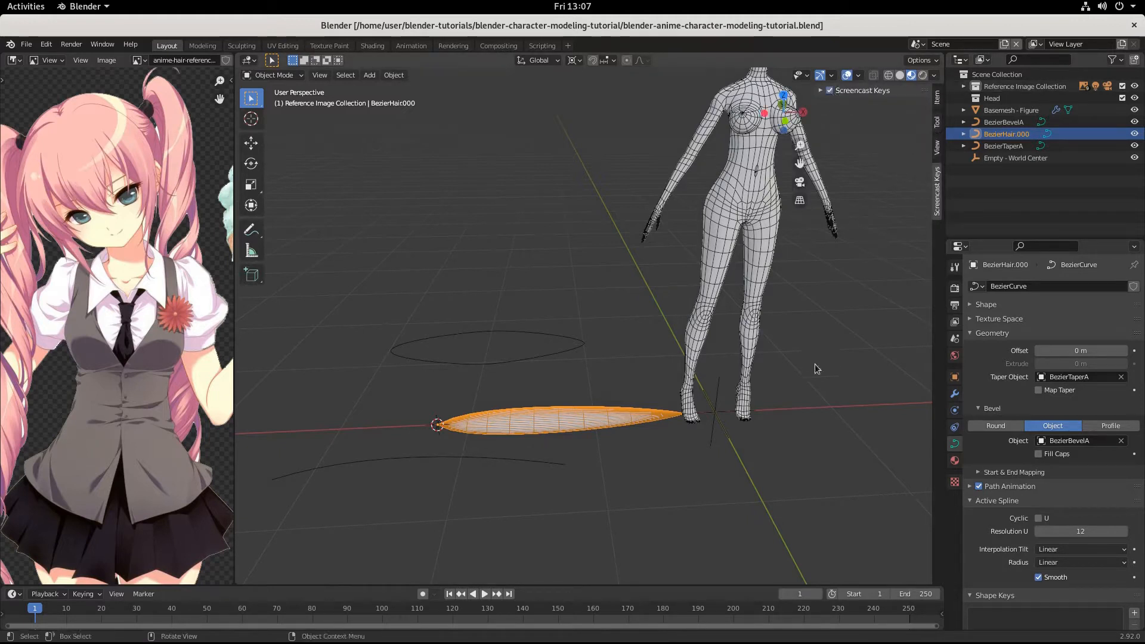
key("b")
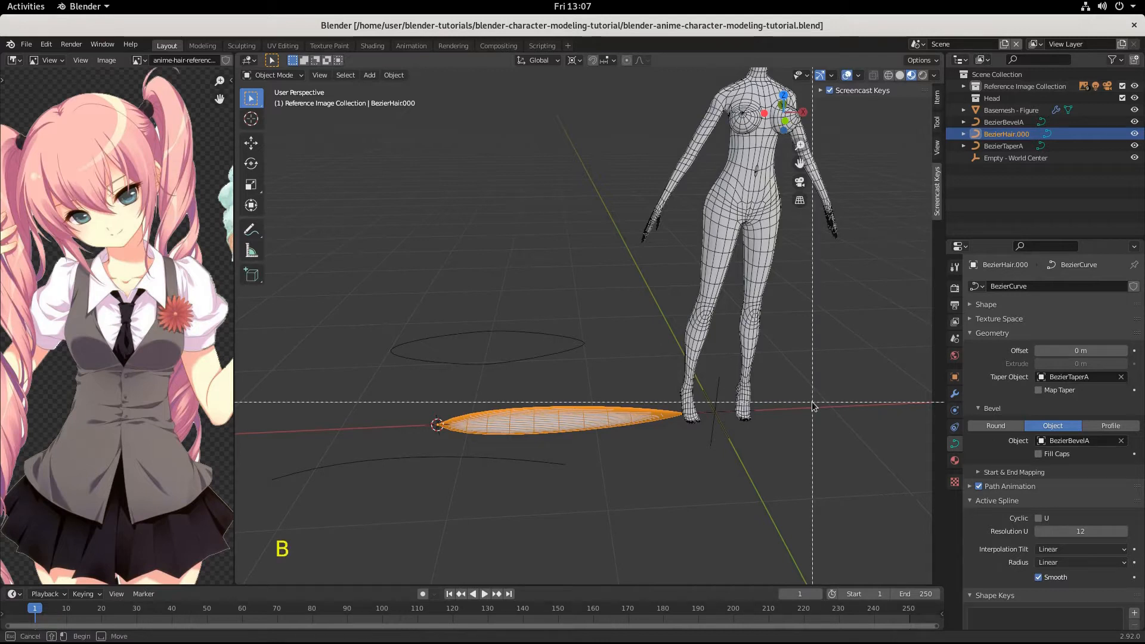
right_click(813, 403)
key("w")
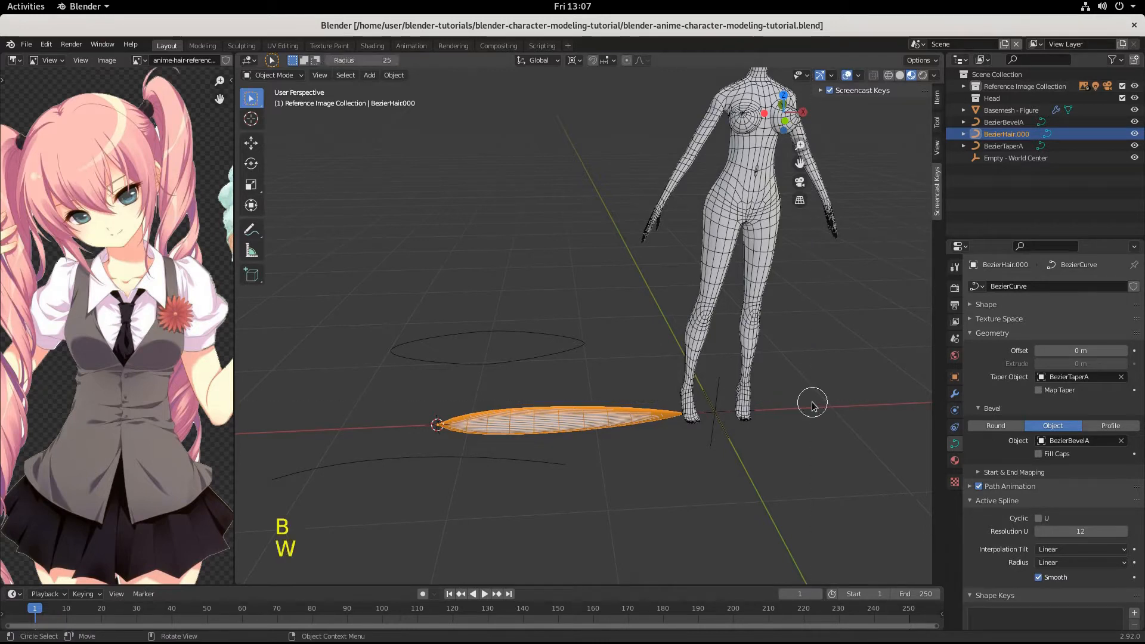
key("Escape")
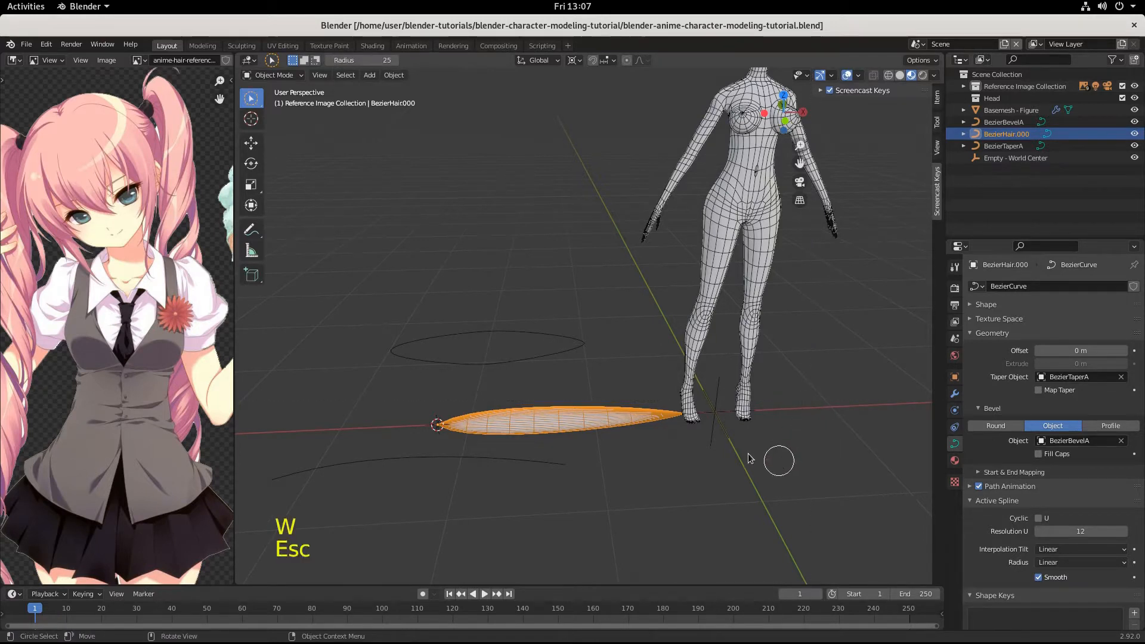
double_click(251, 98)
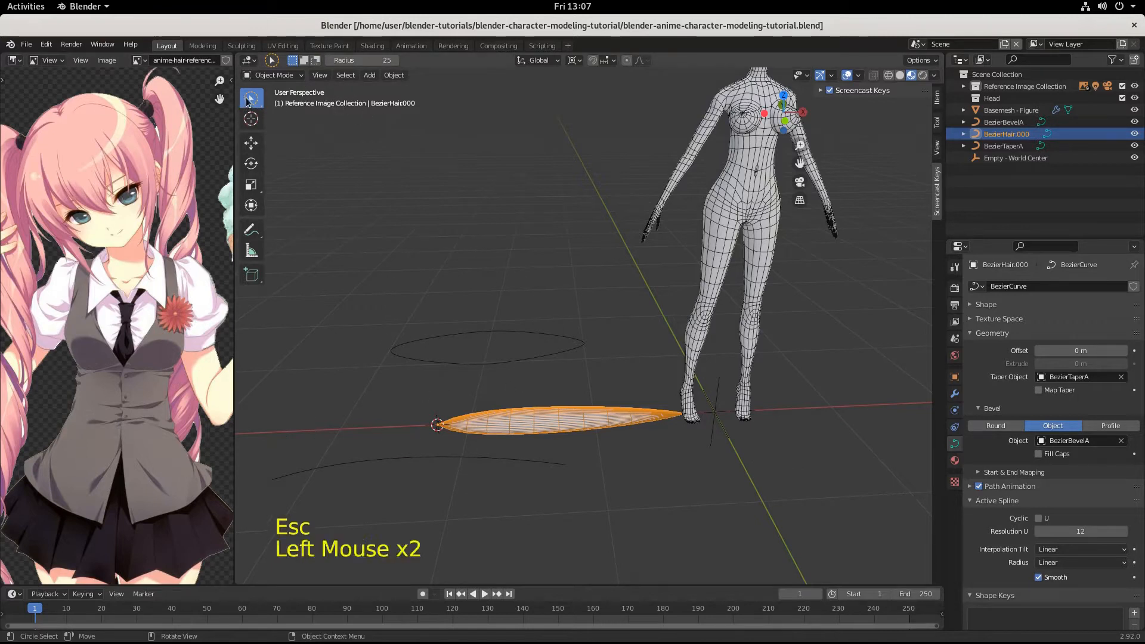
left_click(314, 130)
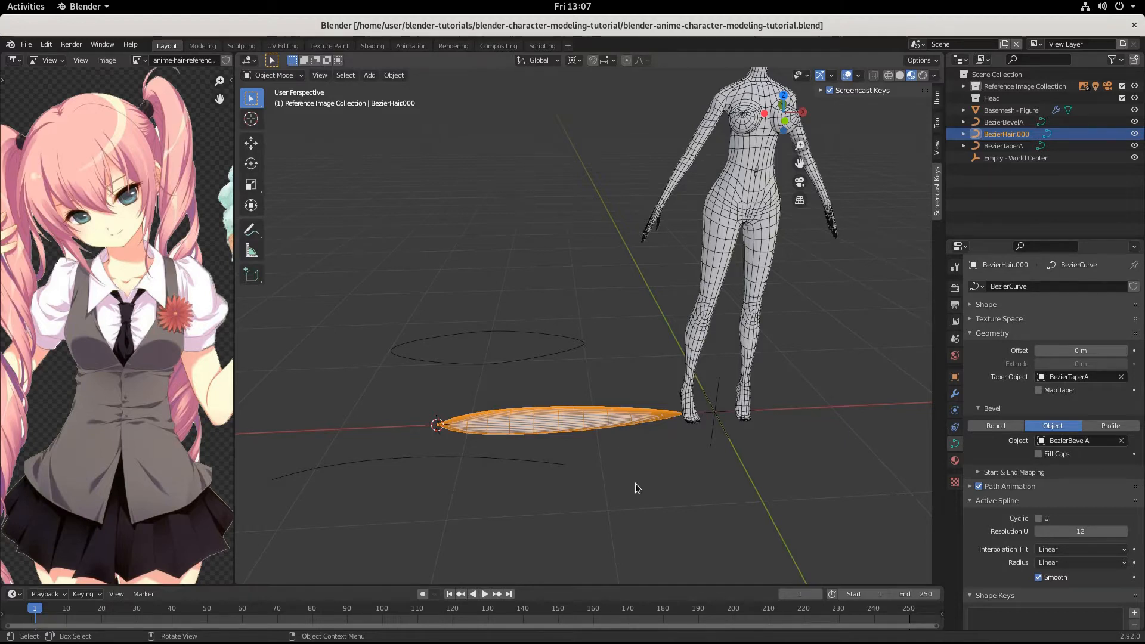
Step: Rotate the BezierHair.000 strand by -90° about the global Z axis
key("r")
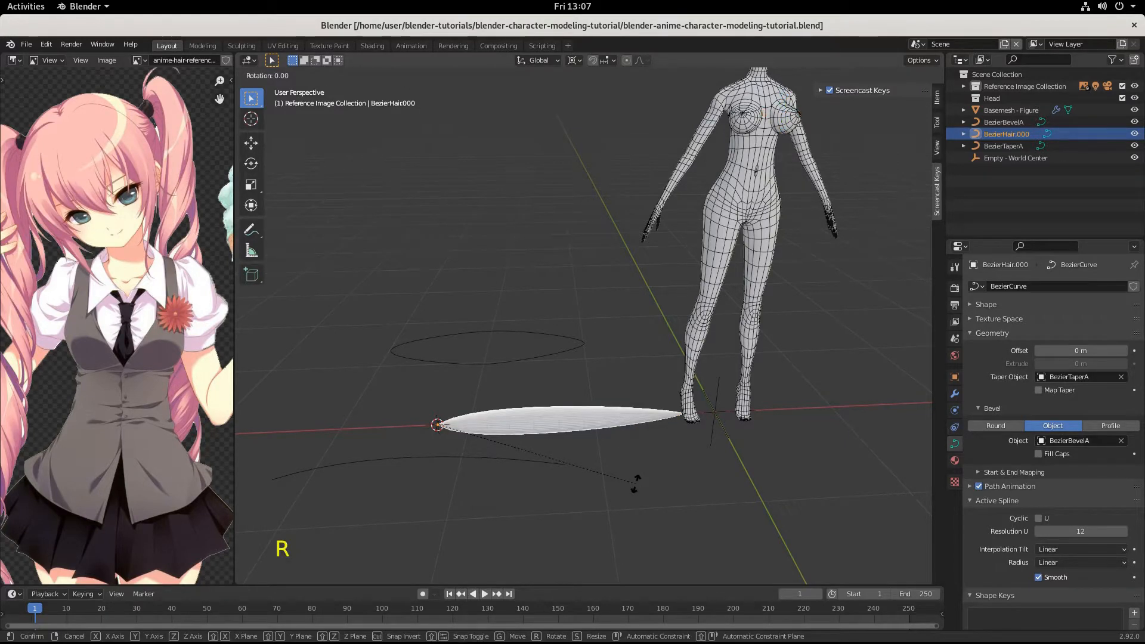
key("z")
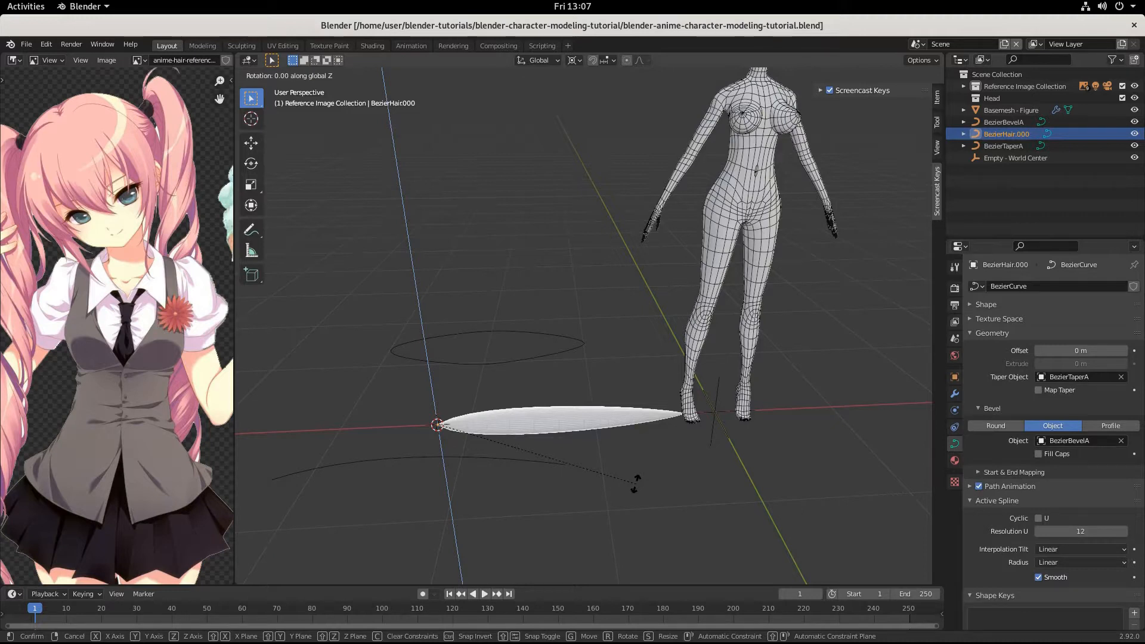
type("-90")
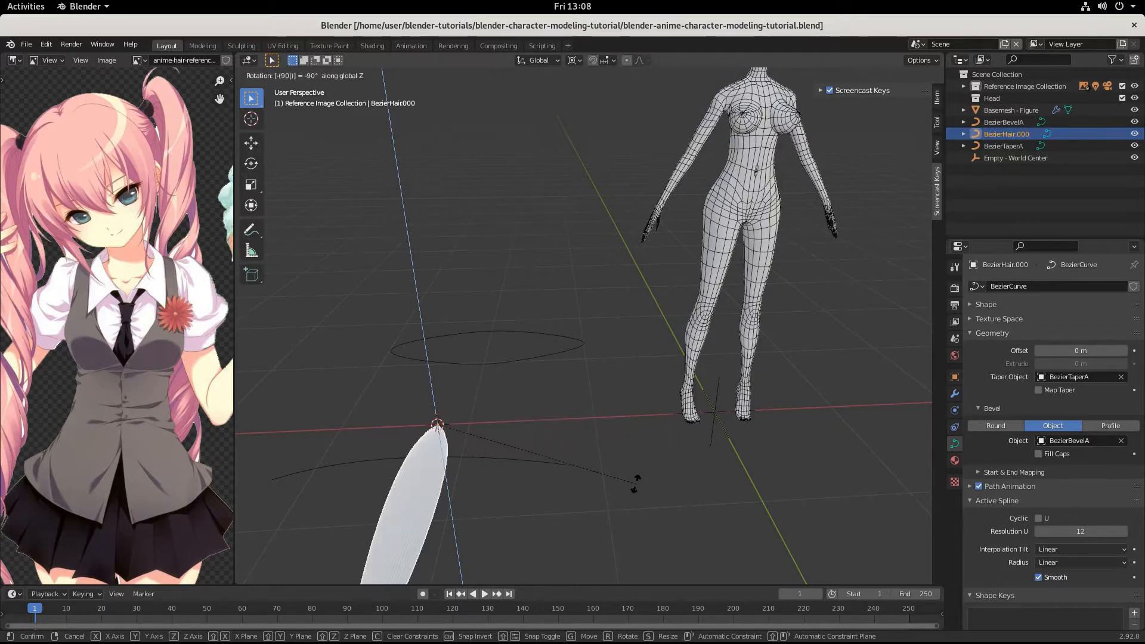
key("Return")
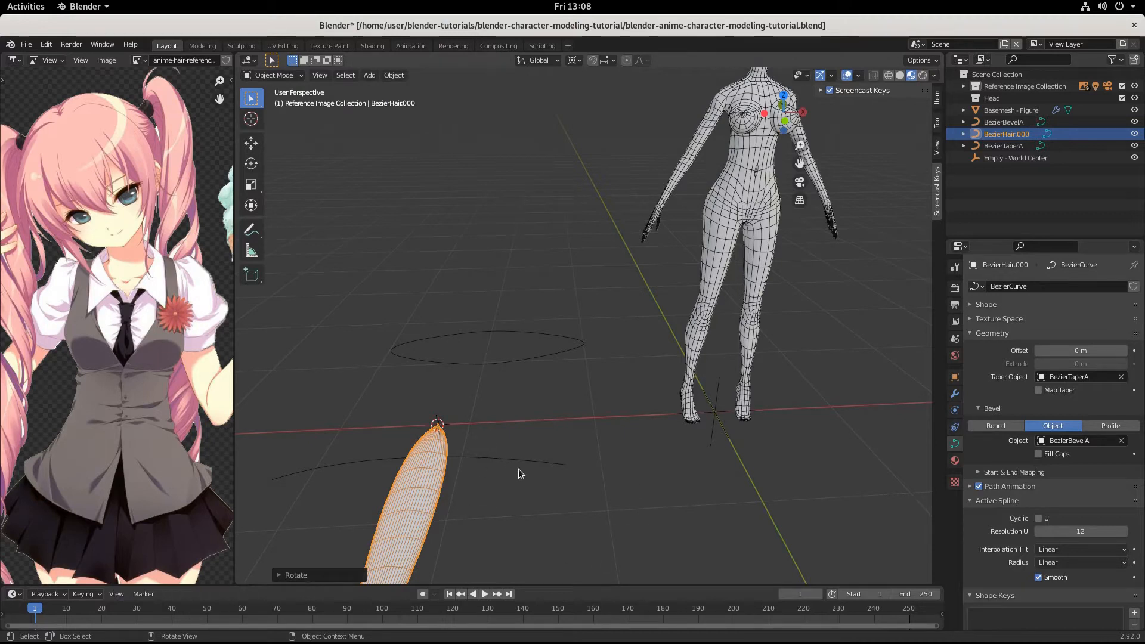
Step: Apply the rotation transform to the BezierHair.000 strand
key("shift+a")
mouse_move(518, 470)
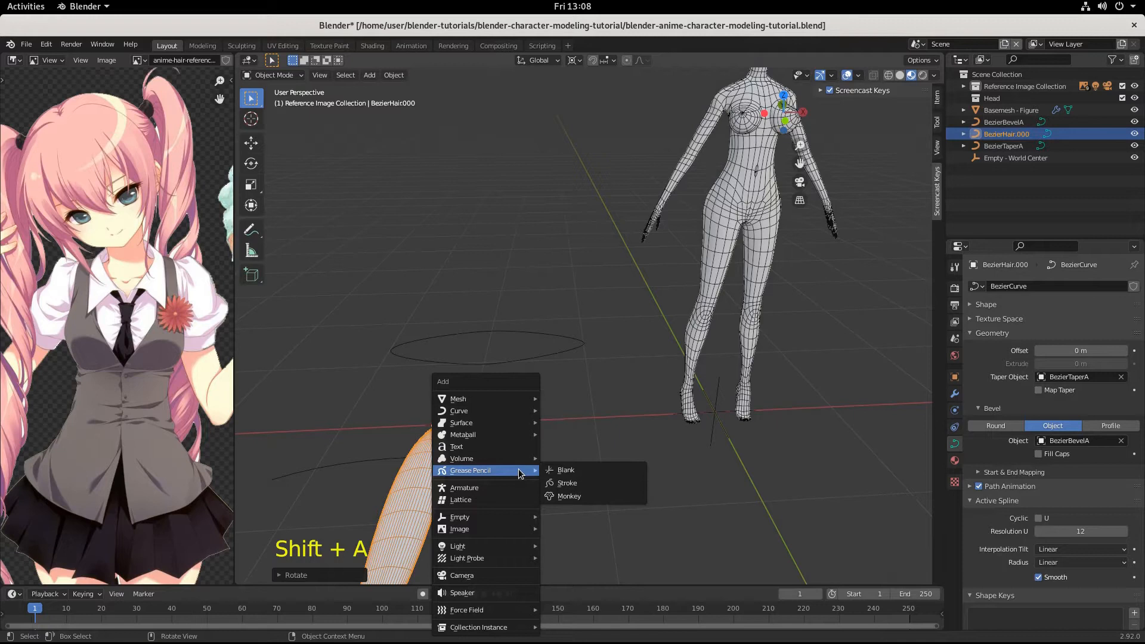
key("Escape")
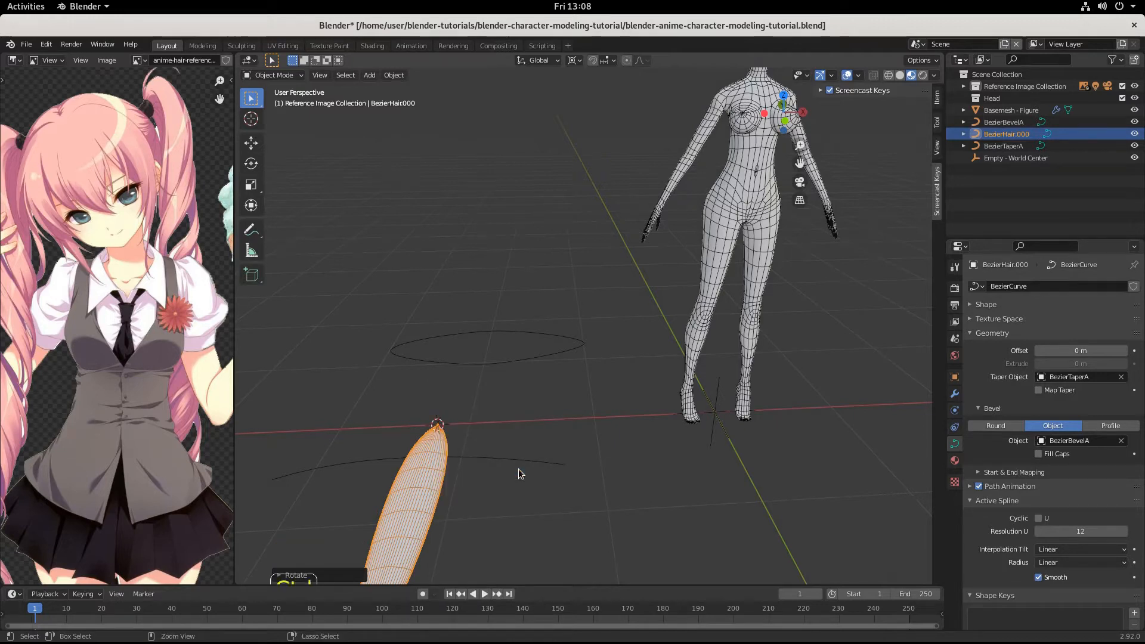
key("ctrl+a")
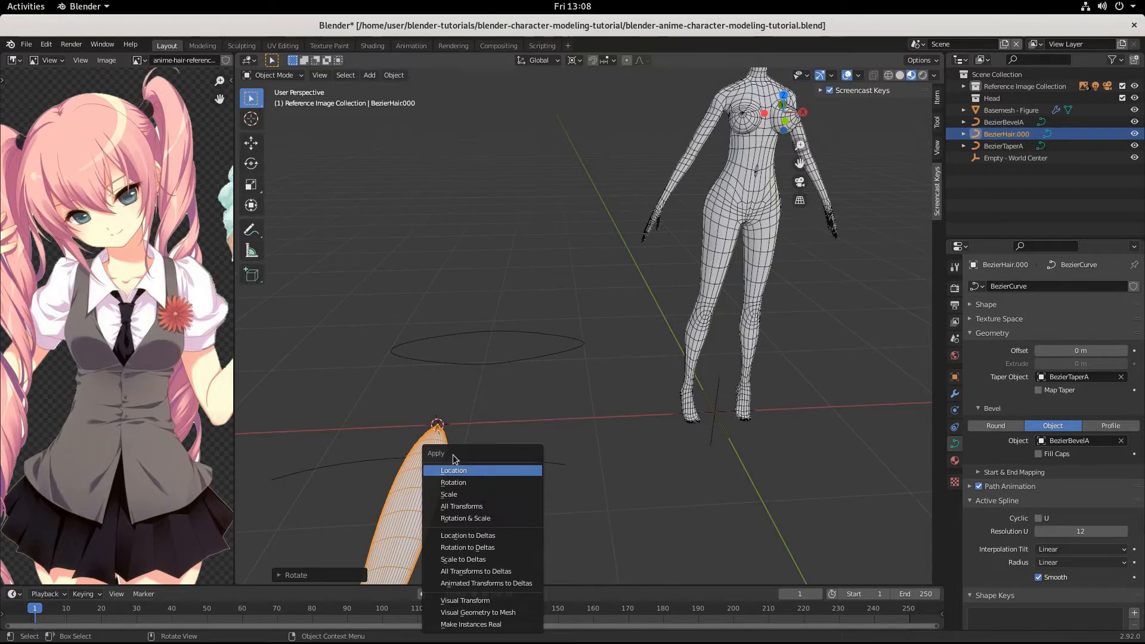
left_click(454, 484)
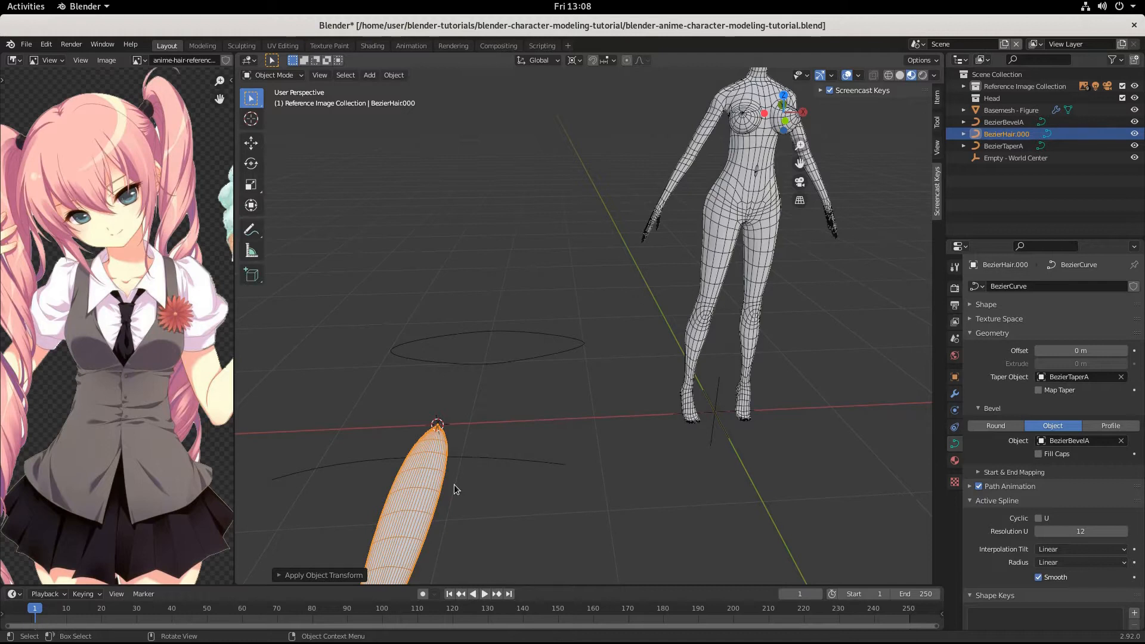
key("s")
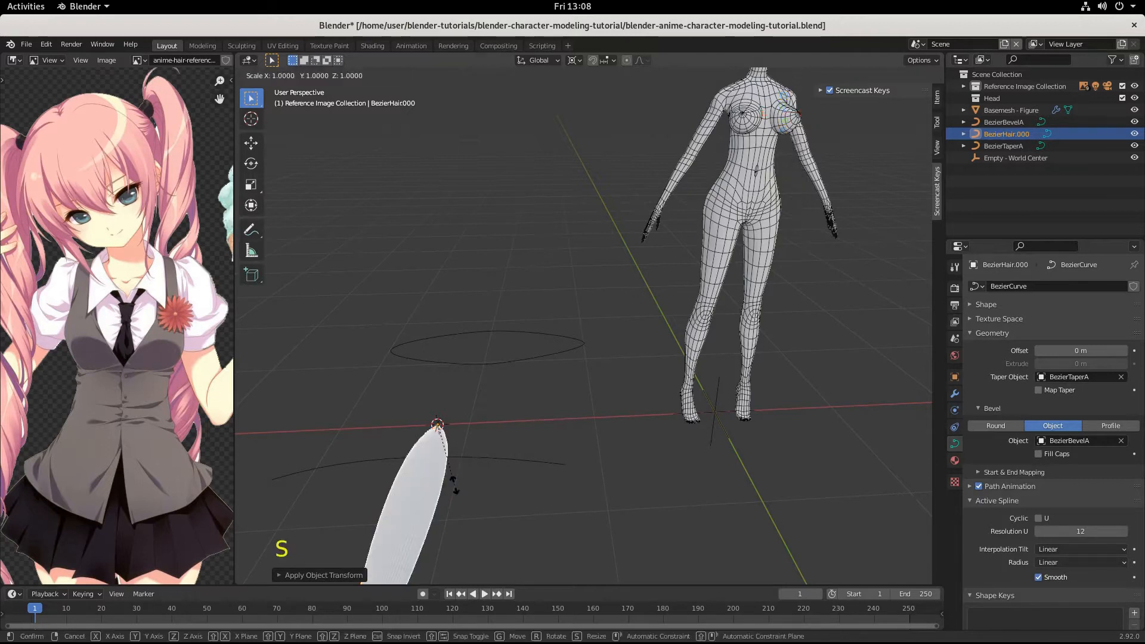
key("x")
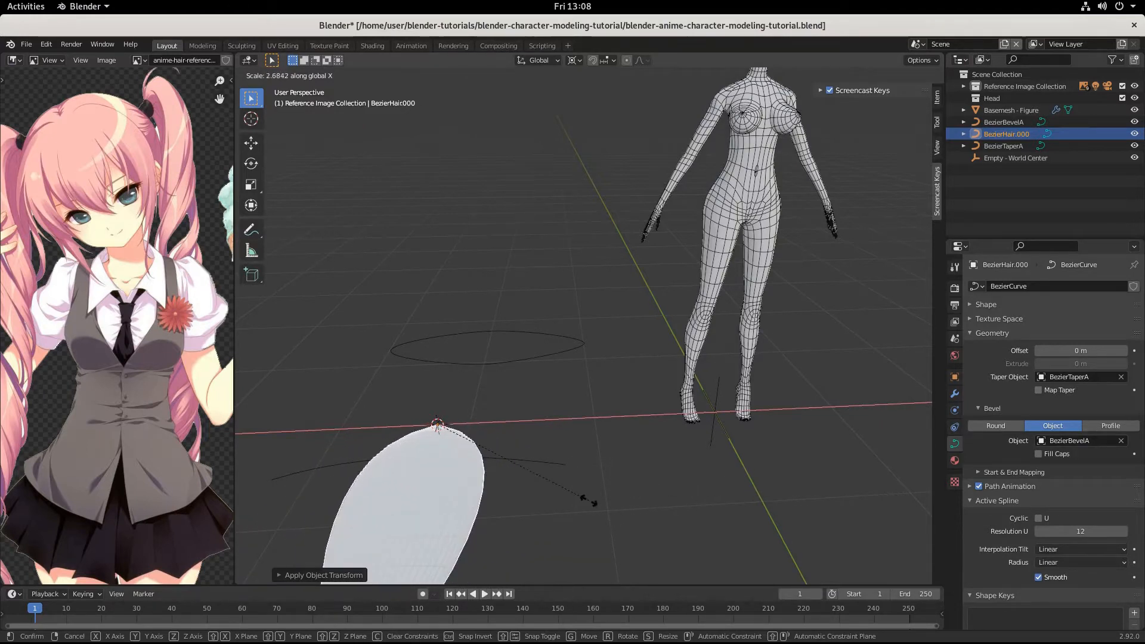
right_click(665, 504)
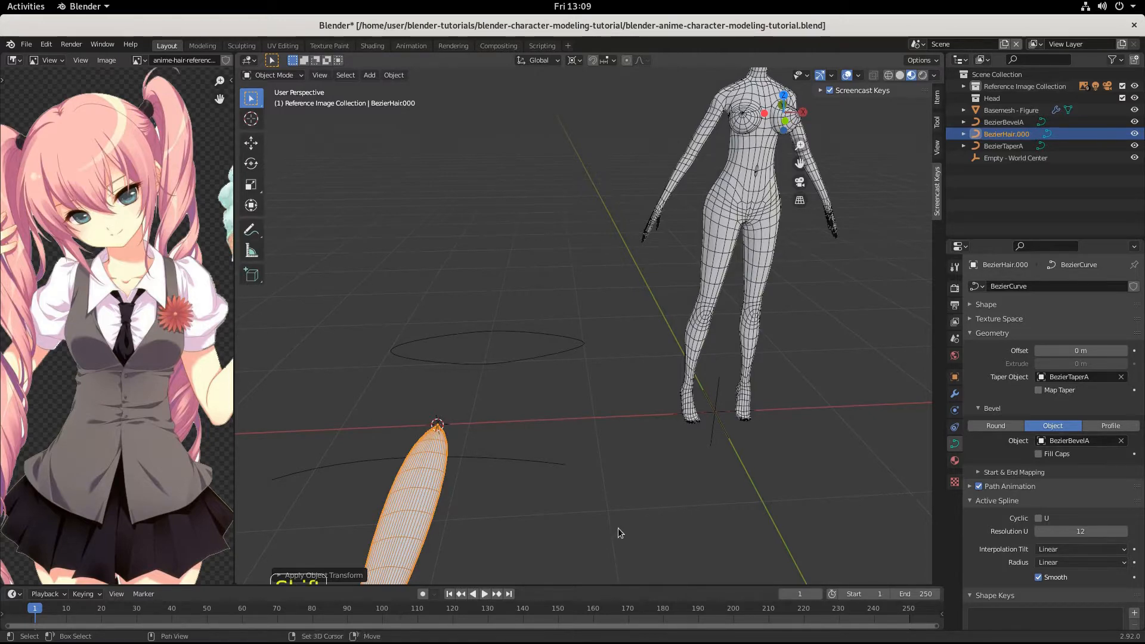
Step: Shrink the hair strand uniformly to about a third of its size, and enlarge it again by a factor of about 1.33
middle_click_drag(618, 528, 666, 373, "shift")
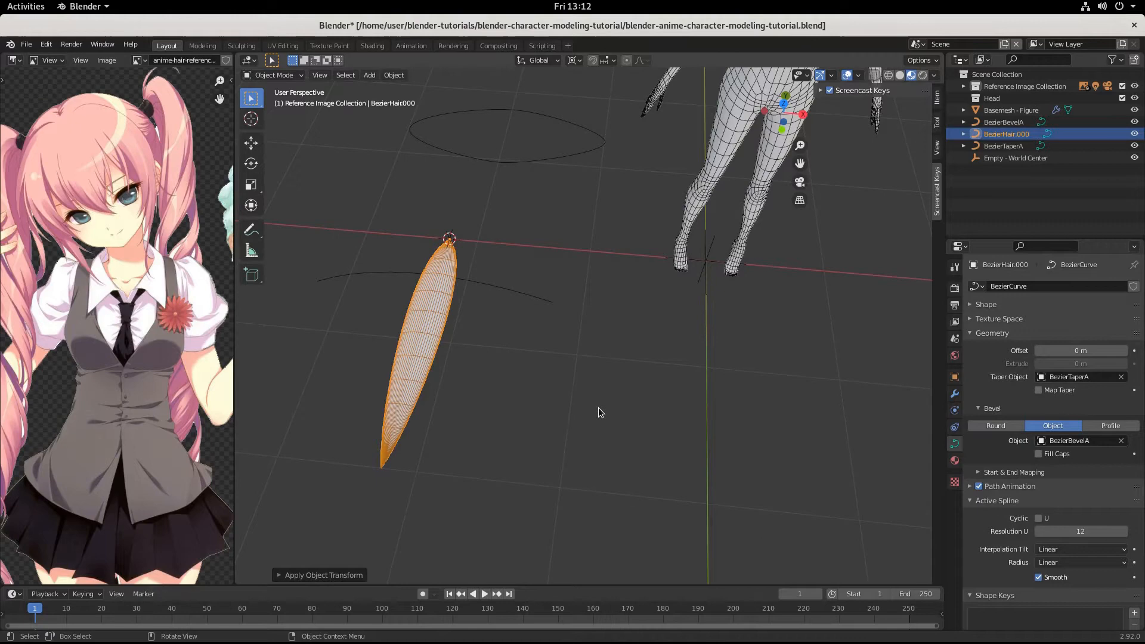
scroll(599, 407, "down", 6)
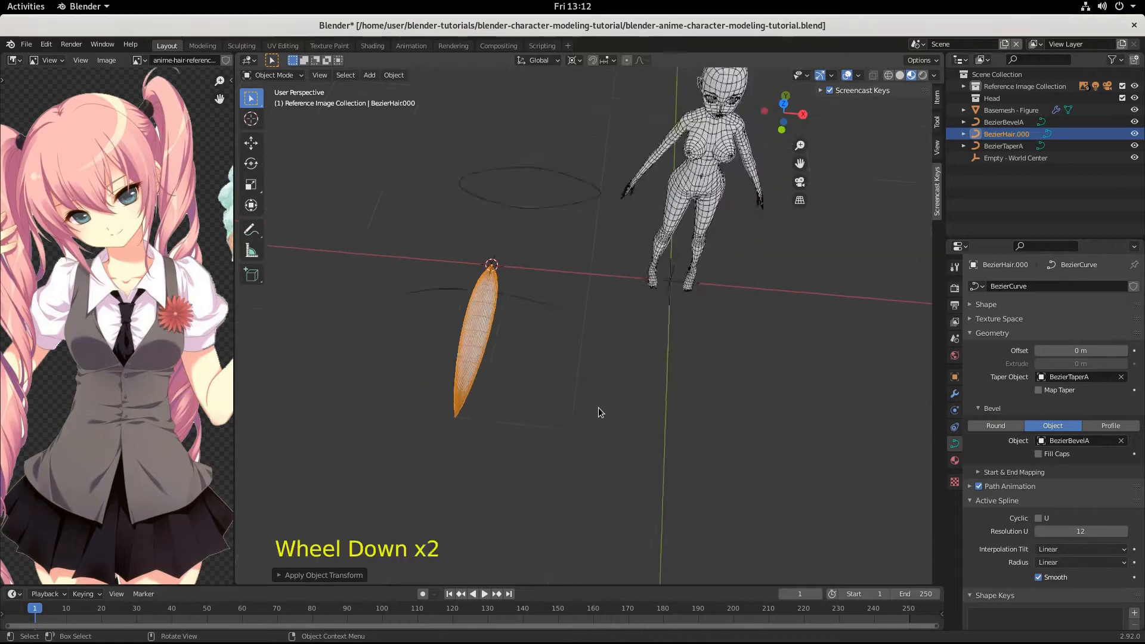
key("s")
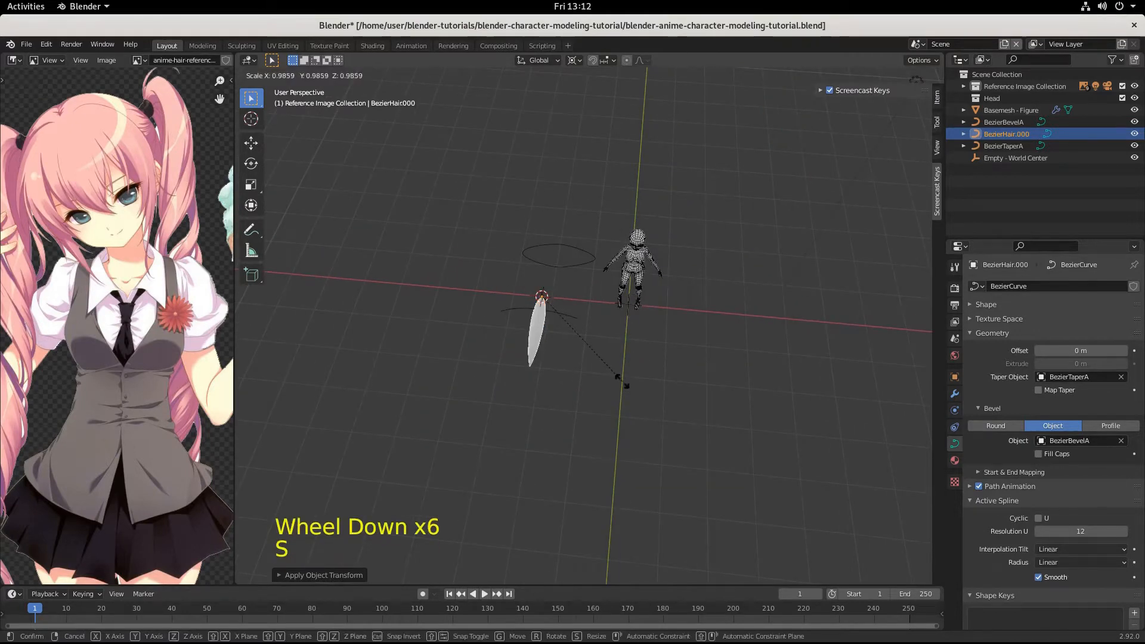
mouse_move(563, 345)
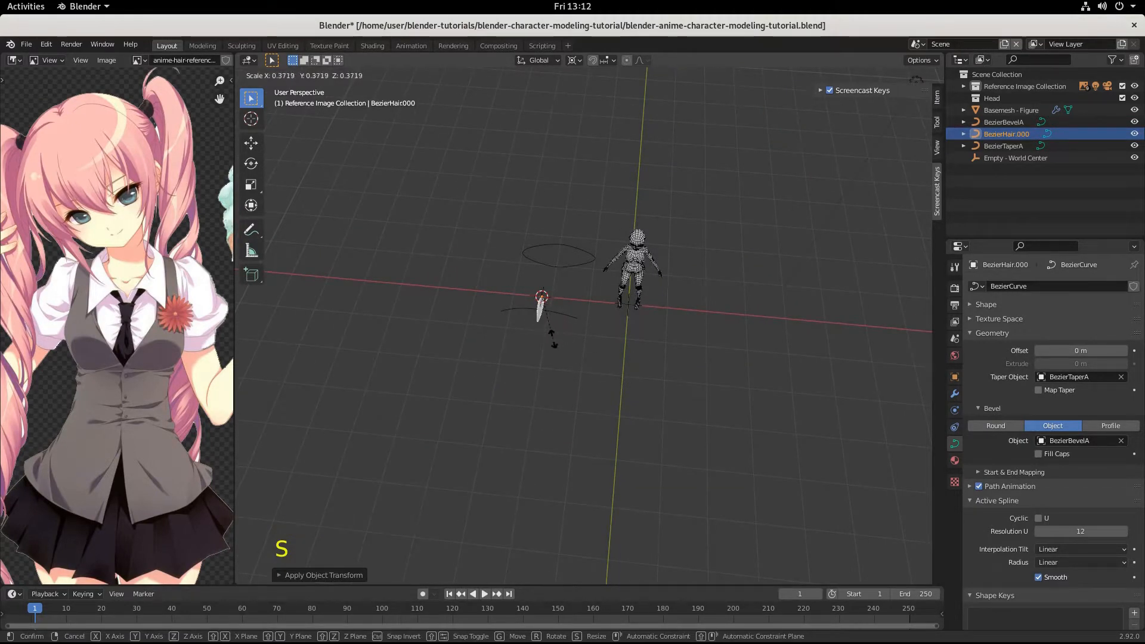
left_click(591, 376)
scroll(590, 376, "up", 6)
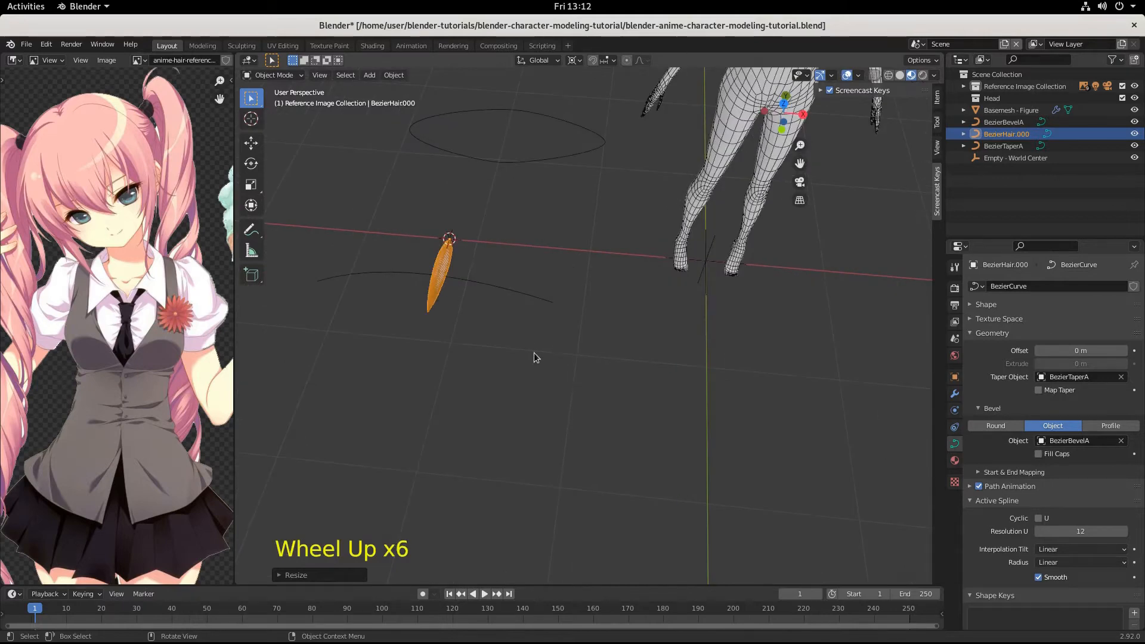
scroll(535, 337, "down", 1)
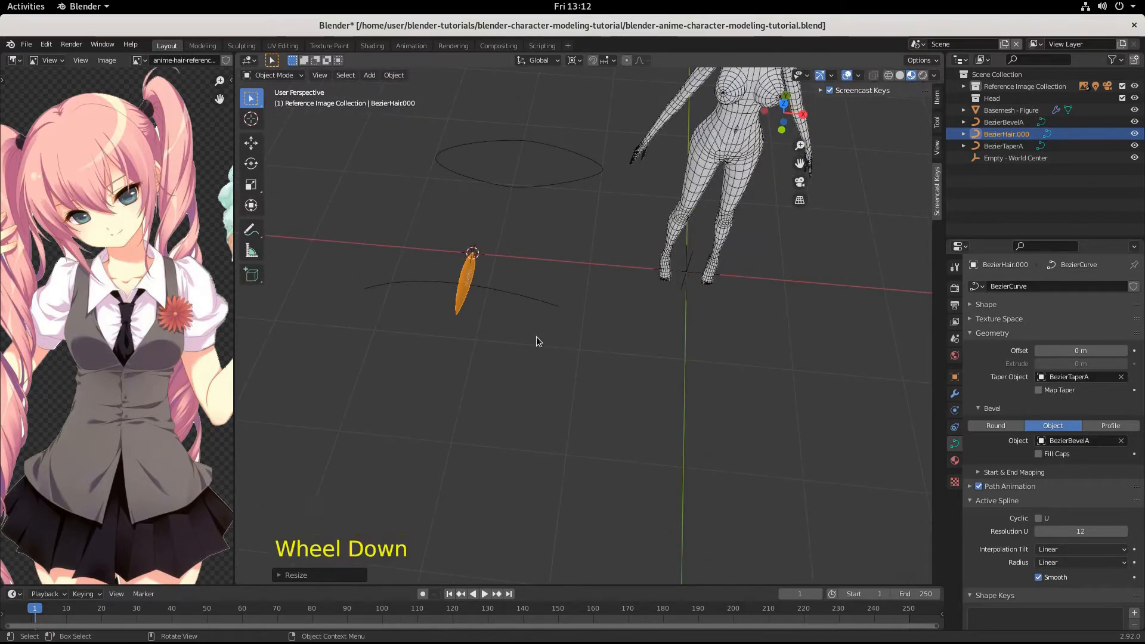
key("s")
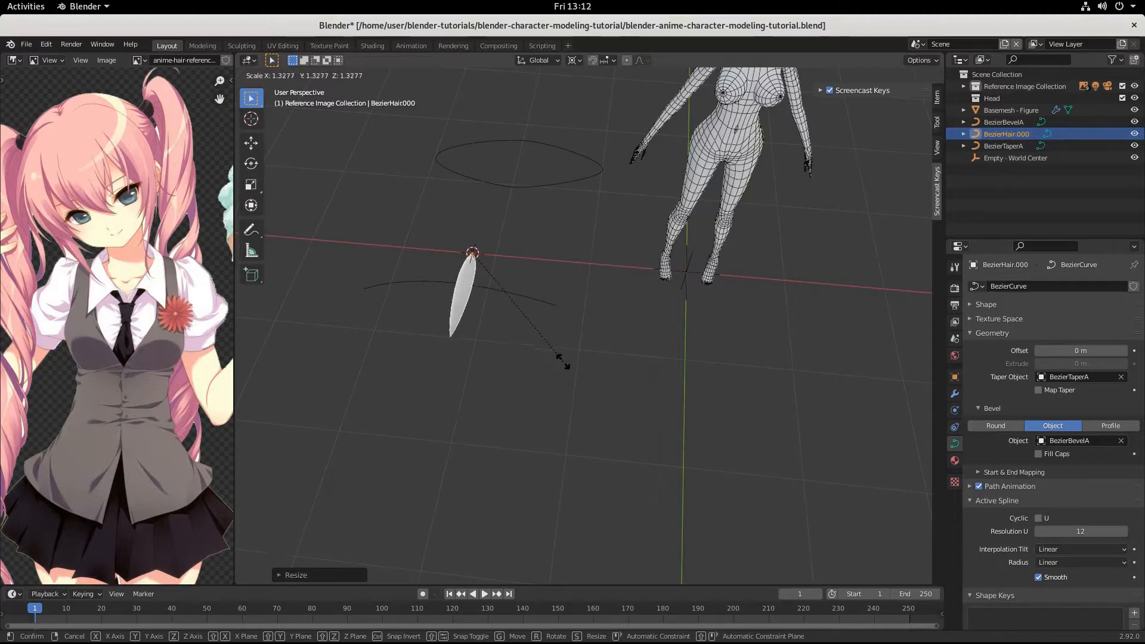
left_click(561, 358)
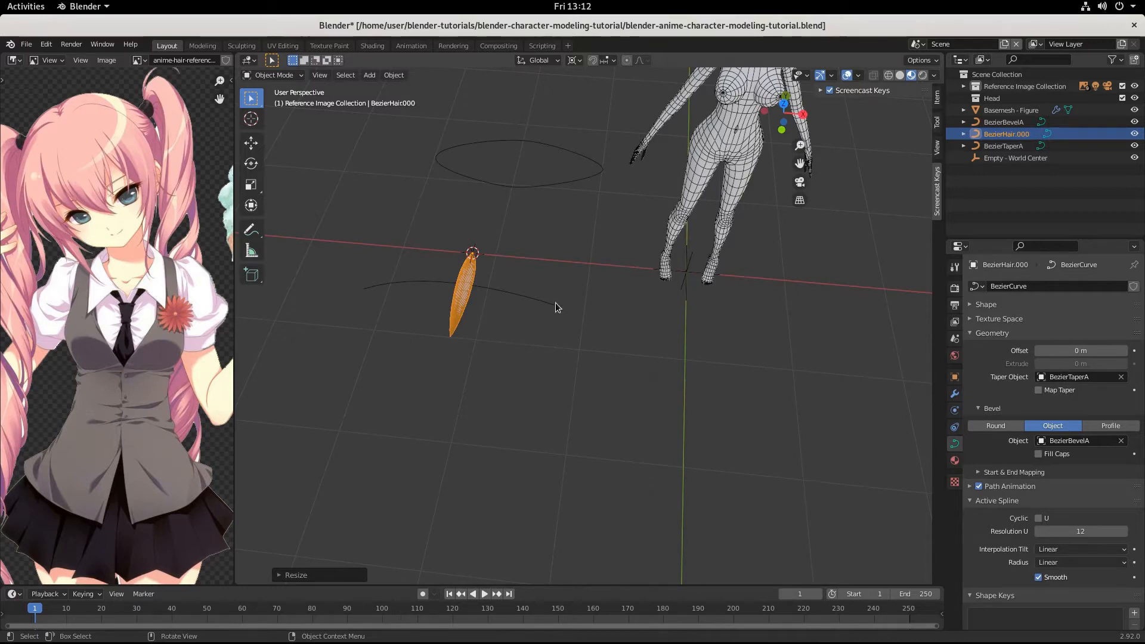
Step: Duplicate the hair strand and place the copy beside the original, on the side toward the figure
key("shift+d")
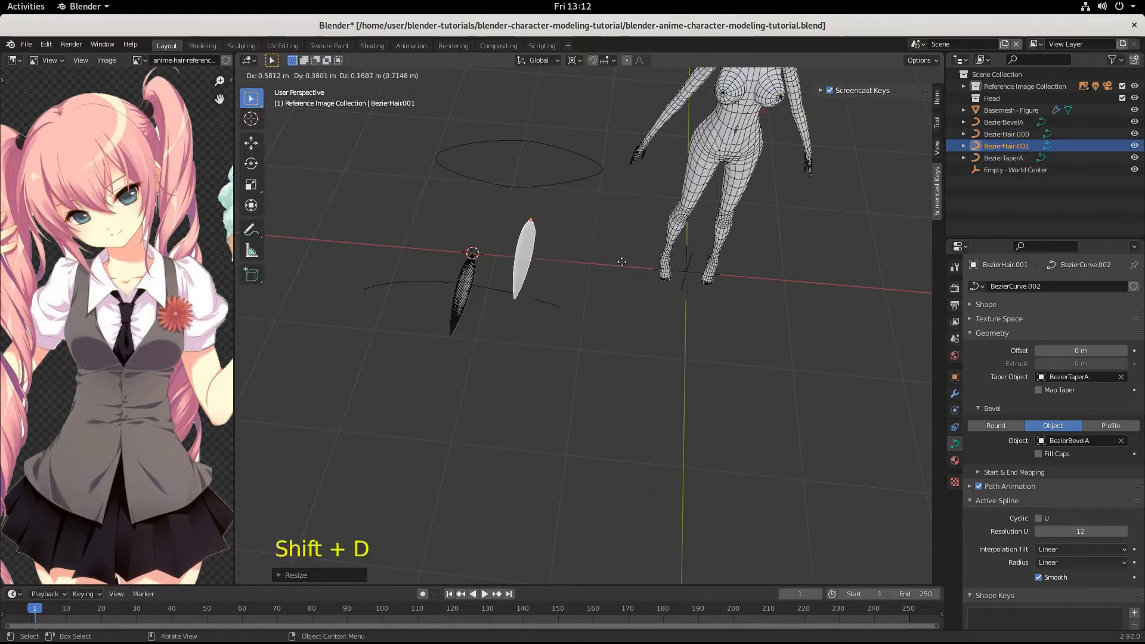
left_click(558, 187)
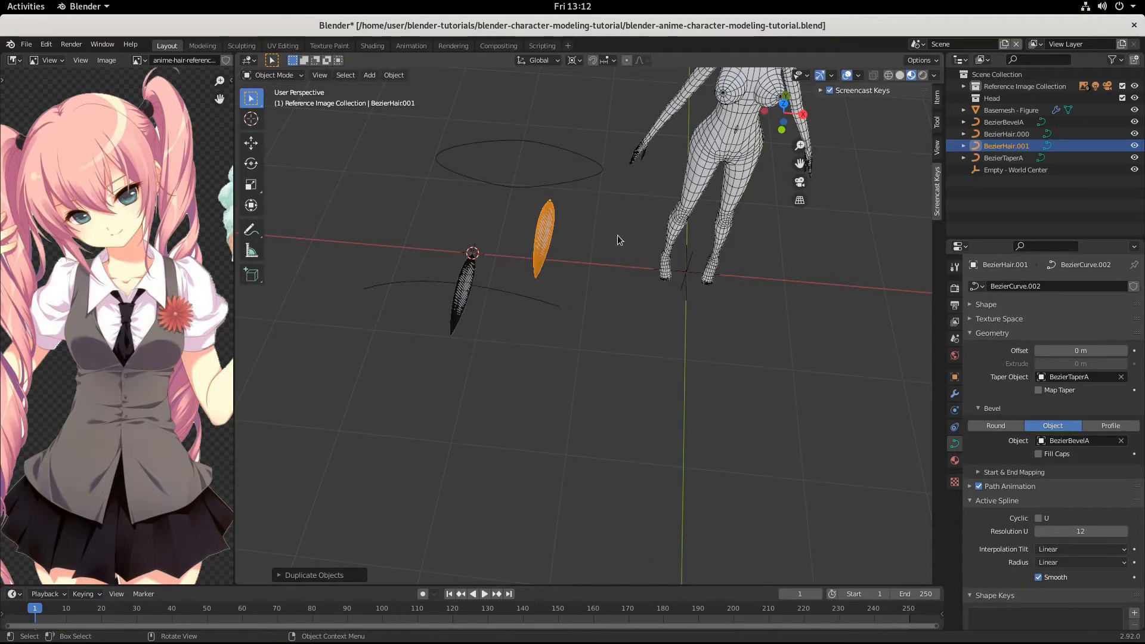
Step: Turn on snapping for object moves and set it to snap to faces
scroll(616, 241, "down", 3)
scroll(616, 241, "down", 1)
scroll(582, 281, "up", 5)
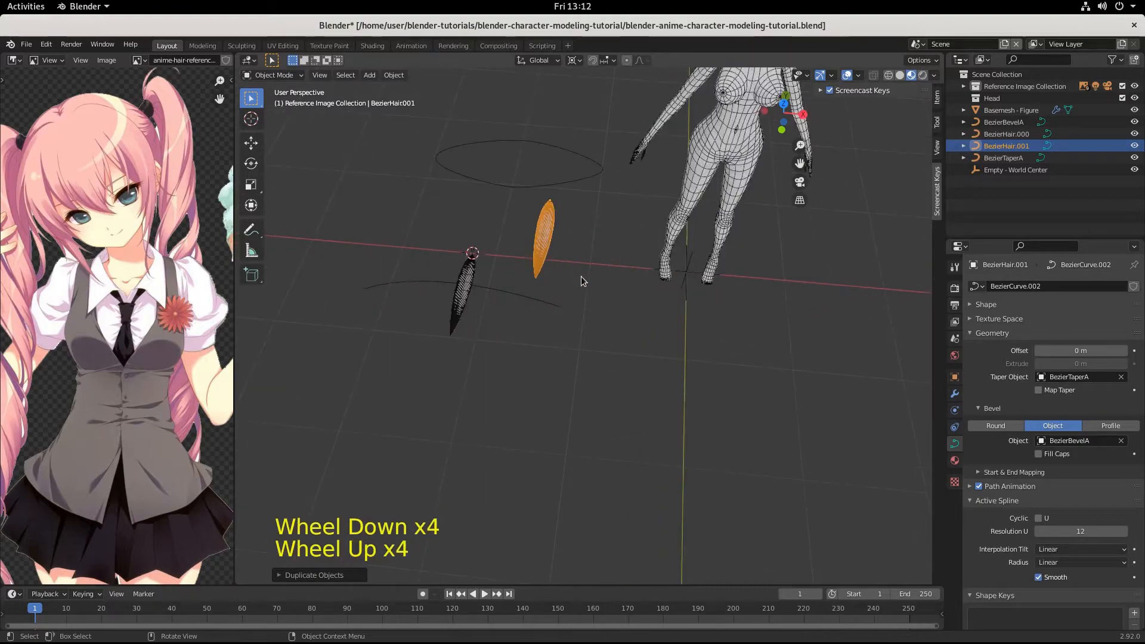
middle_click_drag(660, 353, 639, 392, "shift")
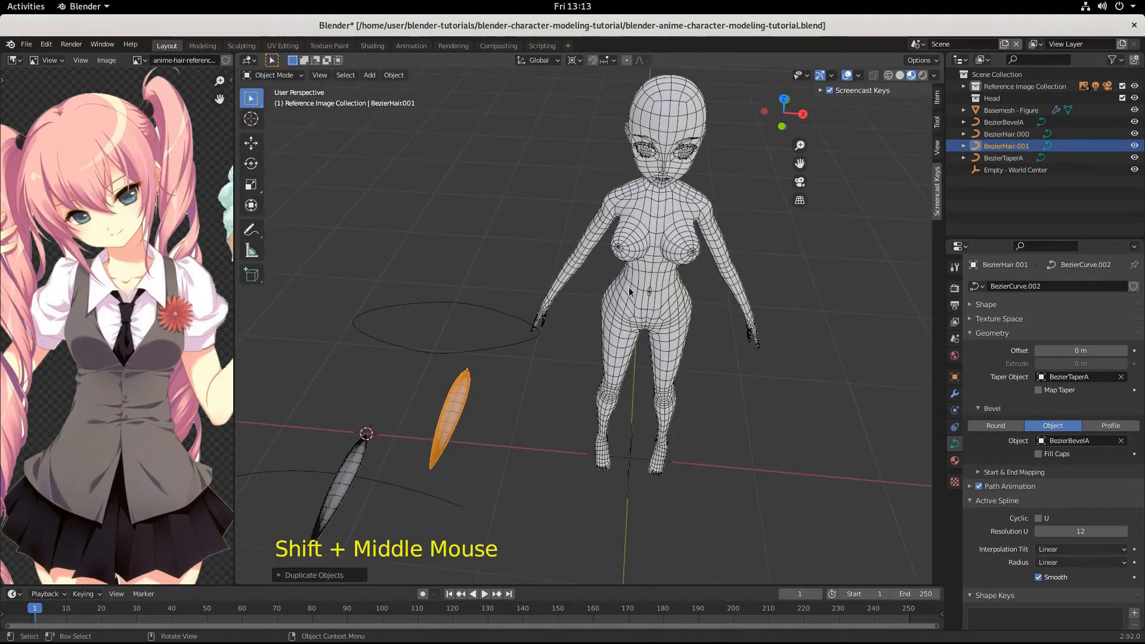
left_click(593, 60)
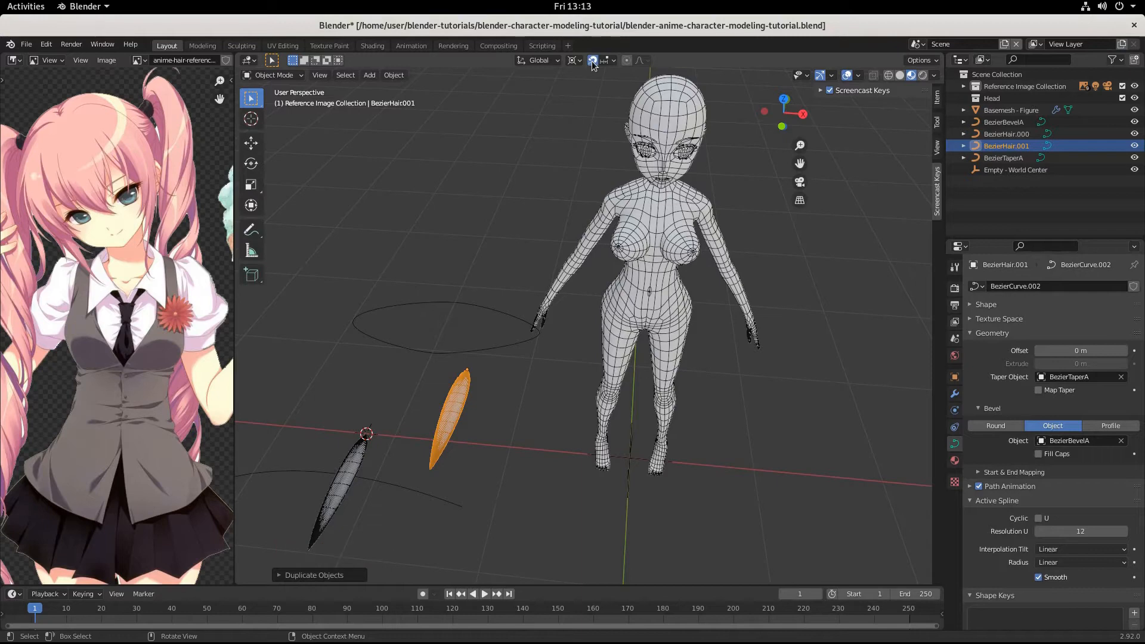
scroll(556, 455, "up", 1)
middle_click_drag(556, 455, 565, 436)
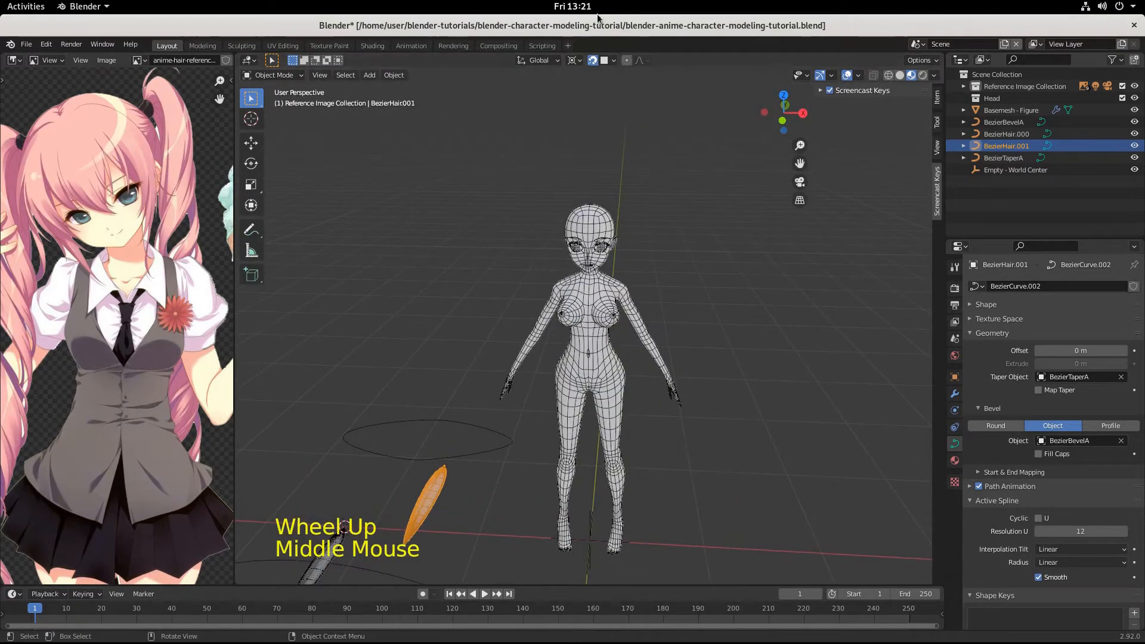
Step: Set the face snapping to align rotation to the target and snap with Active, toggling Project Individual Elements on and off
left_click(614, 60)
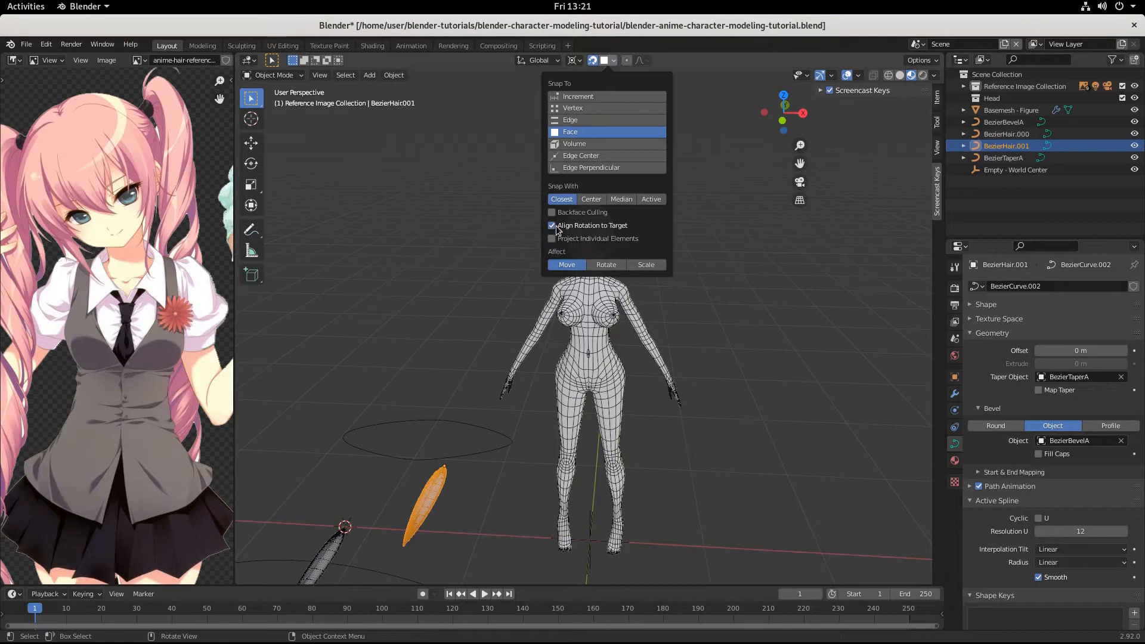
left_click(651, 200)
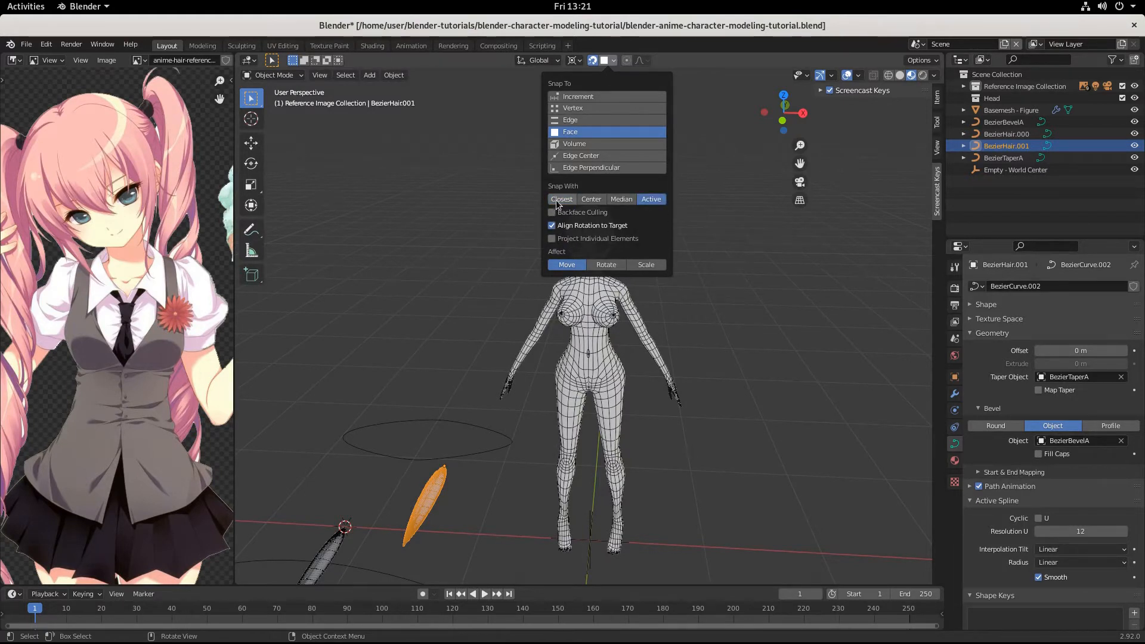
left_click(552, 239)
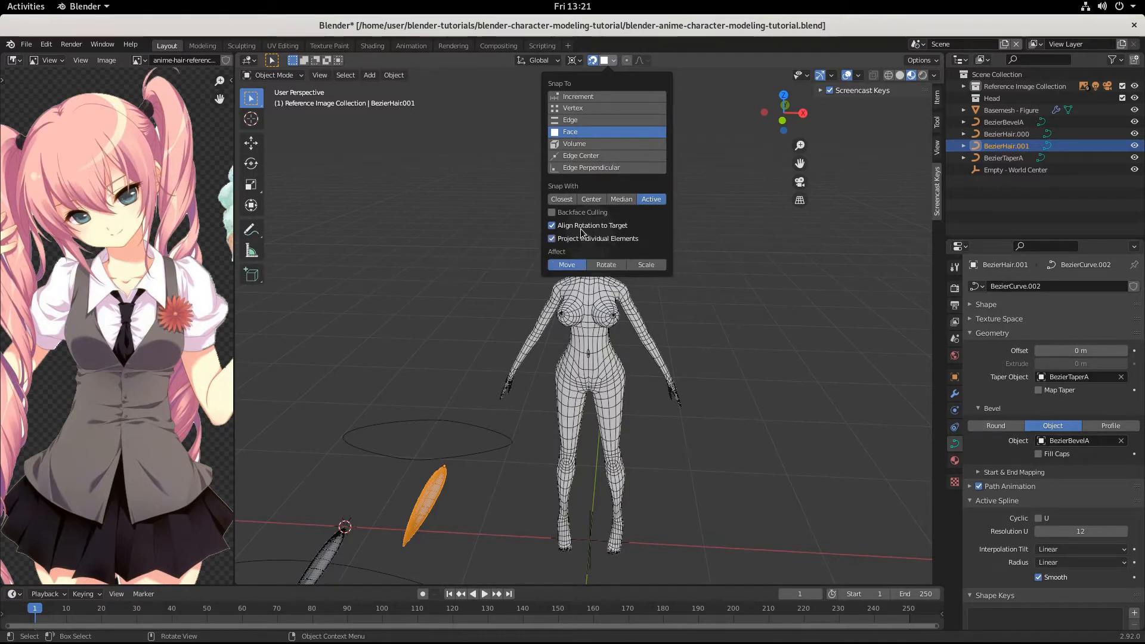
left_click(614, 61)
left_click(552, 238)
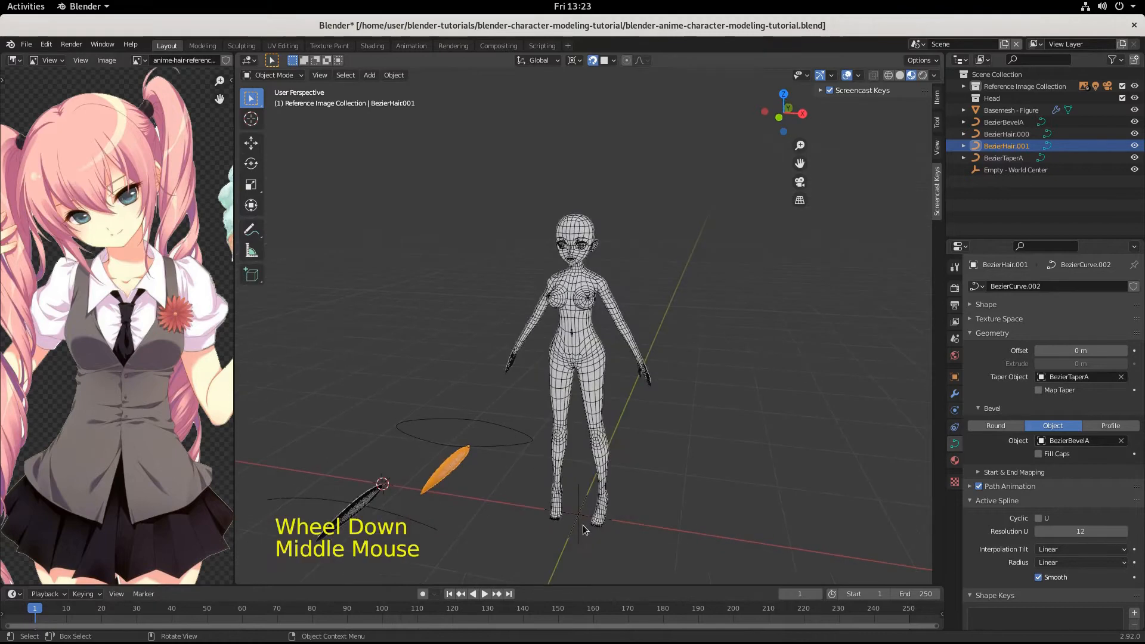
Step: Move the BezierHair.001 strand so that it snaps onto the figure's chest, and check its angle from the side
key("g")
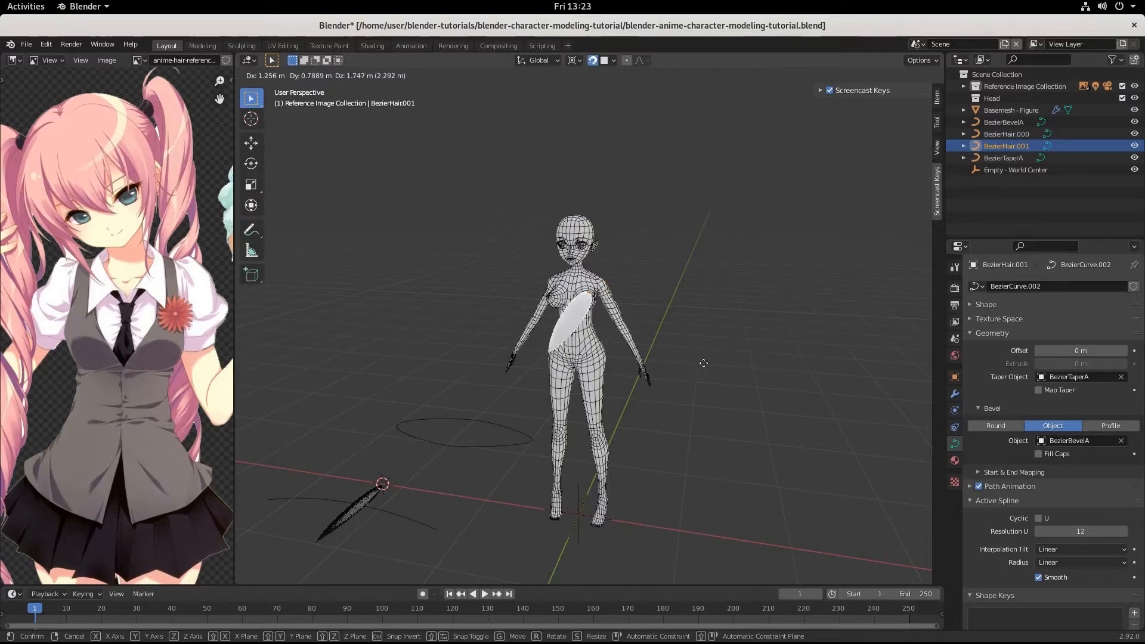
left_click(692, 358)
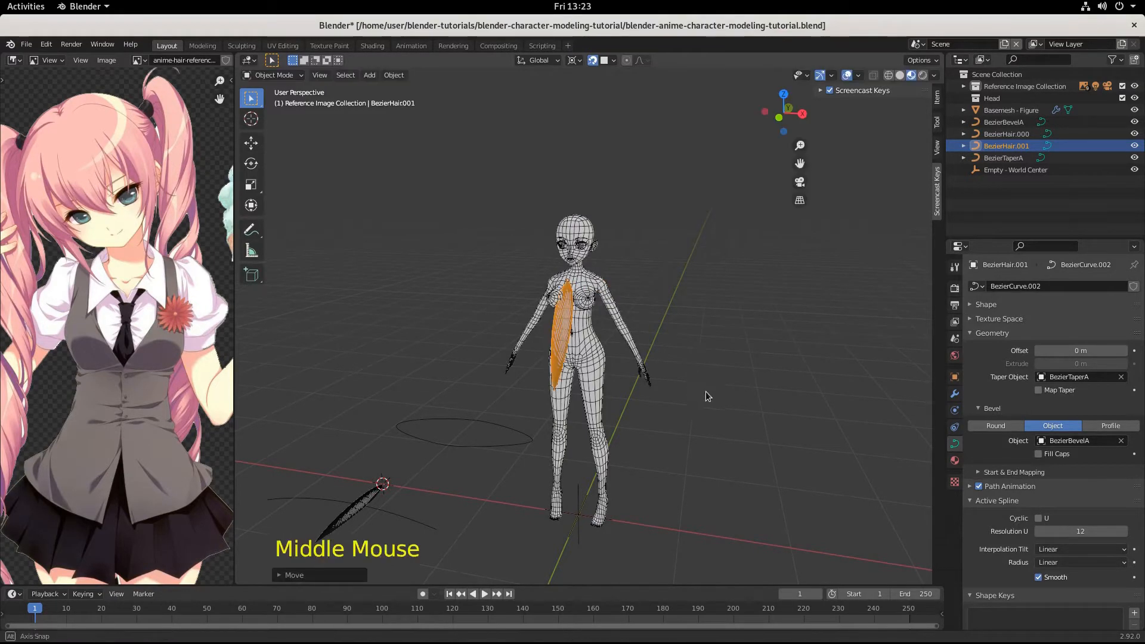
middle_click_drag(707, 391, 446, 253)
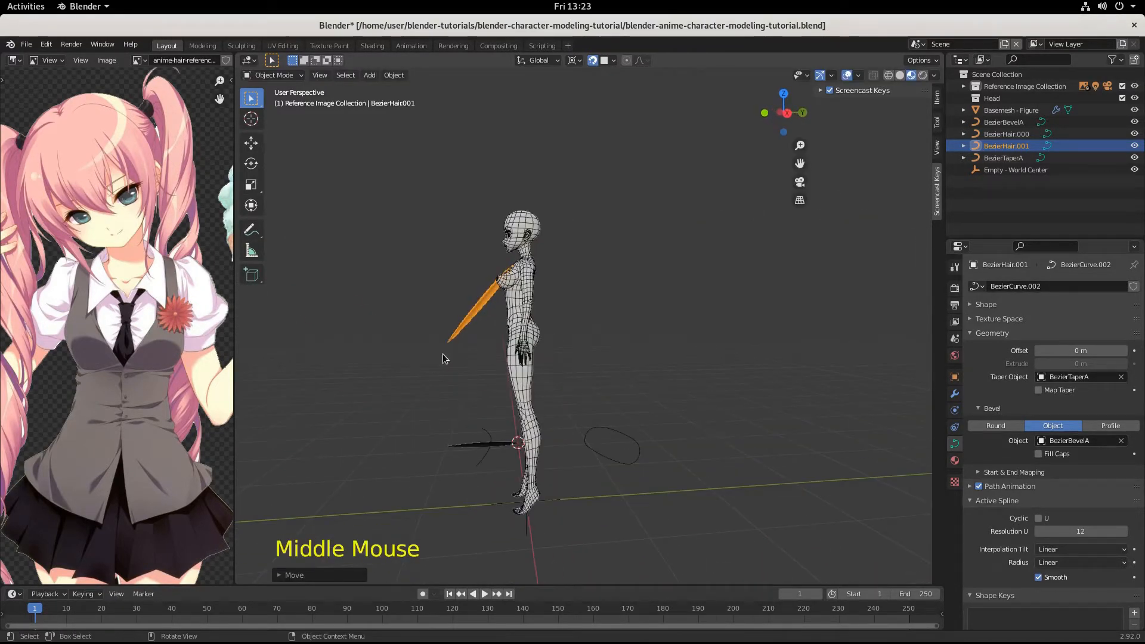
scroll(584, 363, "up", 3)
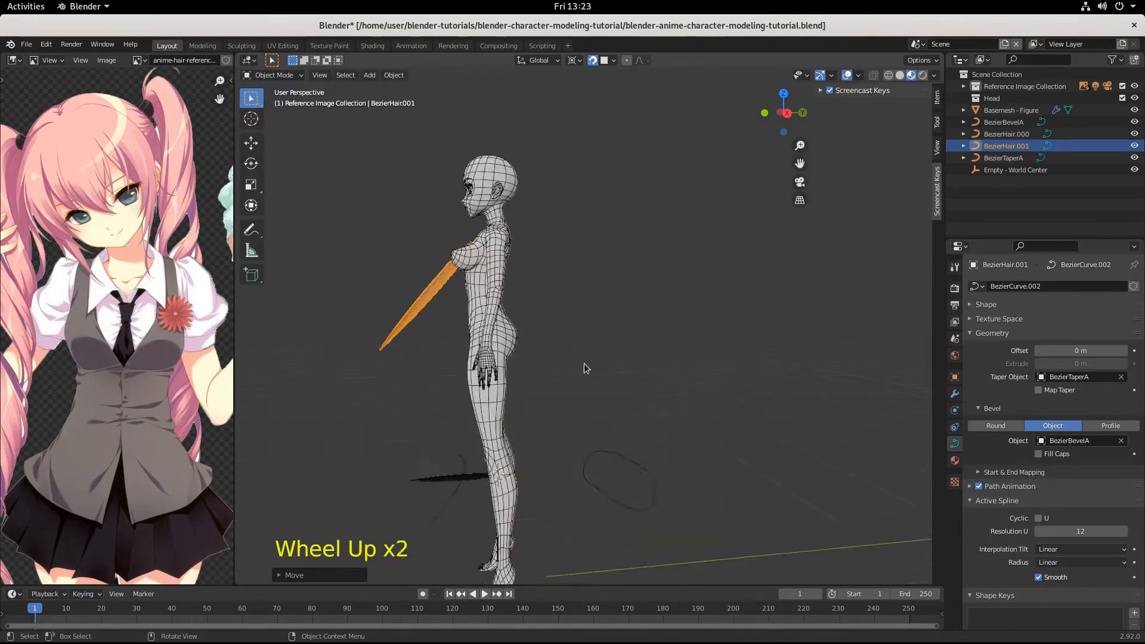
middle_click_drag(553, 350, 624, 361, "shift")
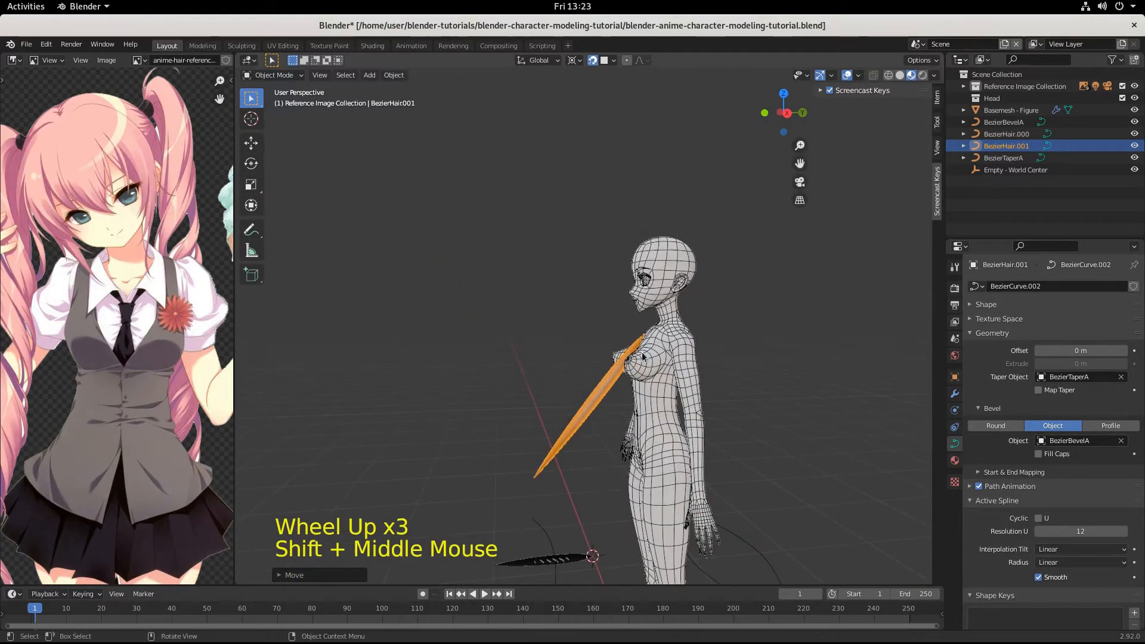
Step: Move the hair strand up onto the head and shift its root slightly along the forehead surface
key("g")
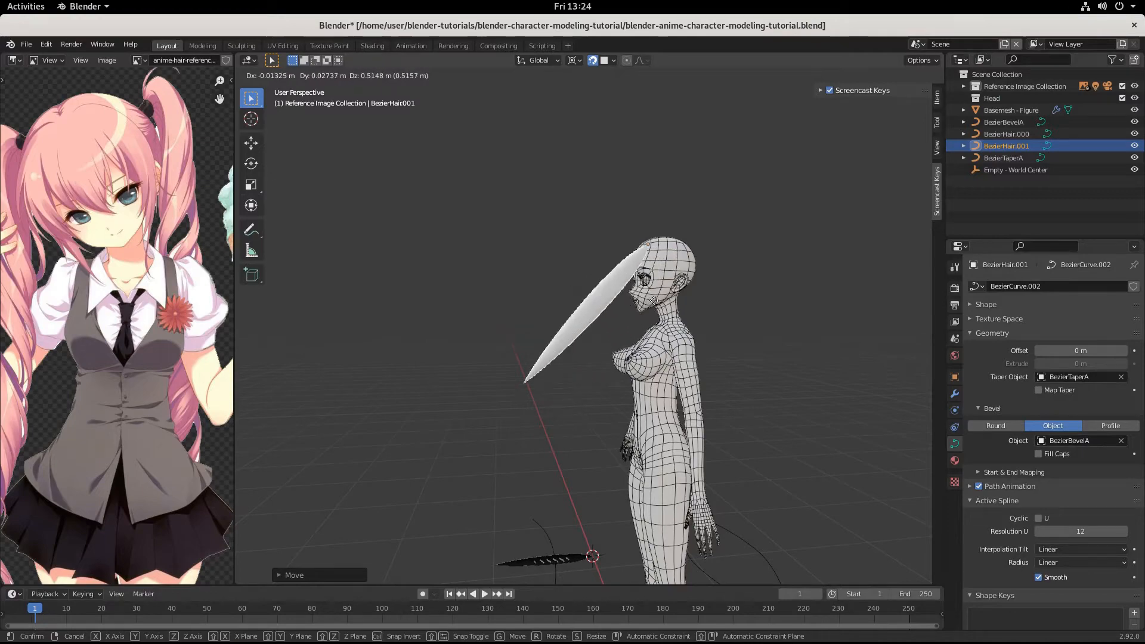
left_click(640, 301)
middle_click_drag(639, 301, 781, 374)
scroll(780, 375, "up", 5)
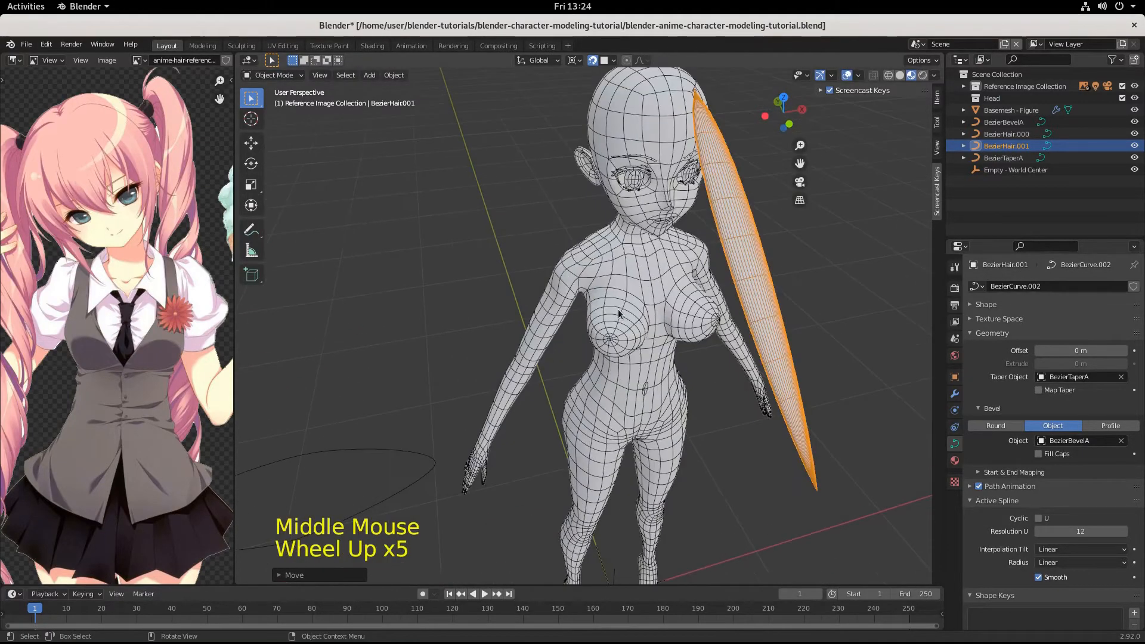
middle_click_drag(584, 306, 601, 374, "shift")
scroll(572, 419, "up", 4)
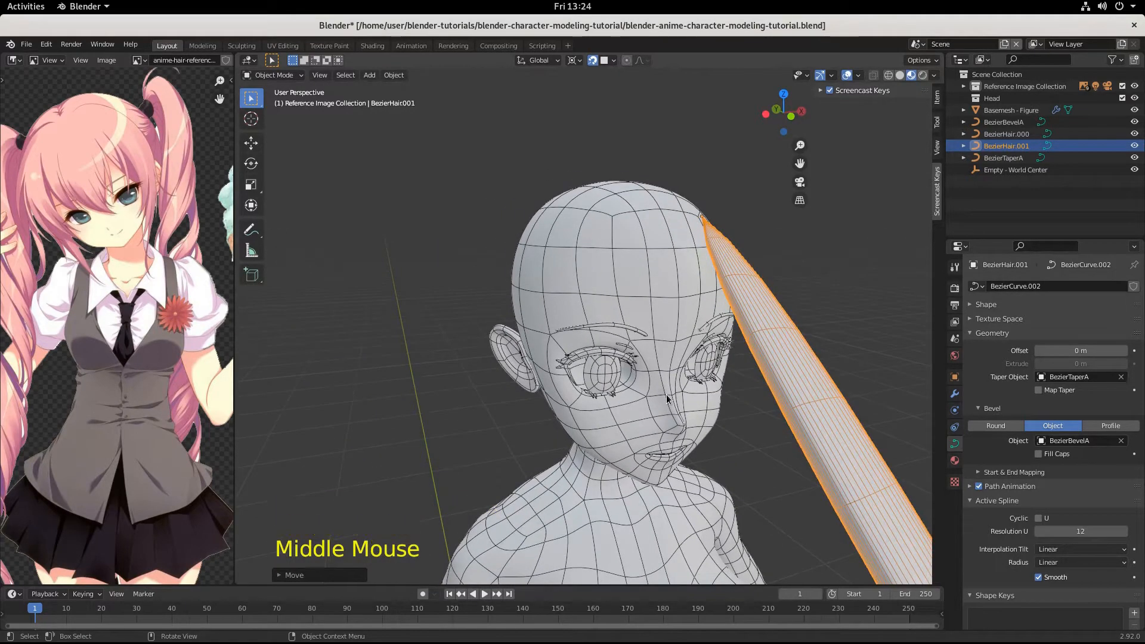
key("g")
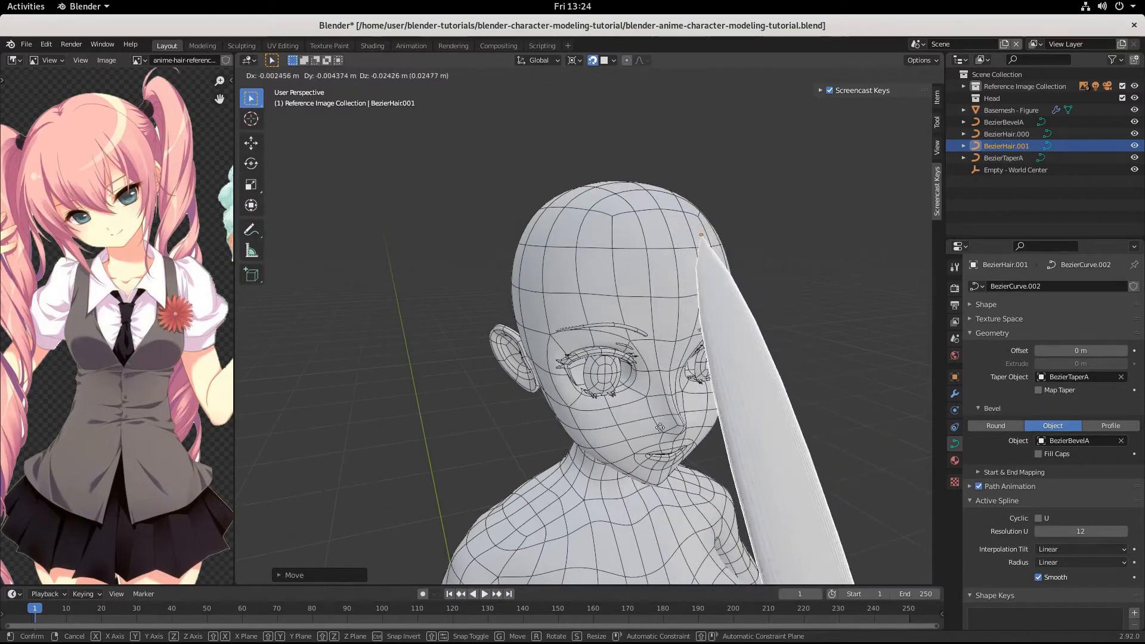
left_click(703, 402)
middle_click_drag(704, 403, 520, 414)
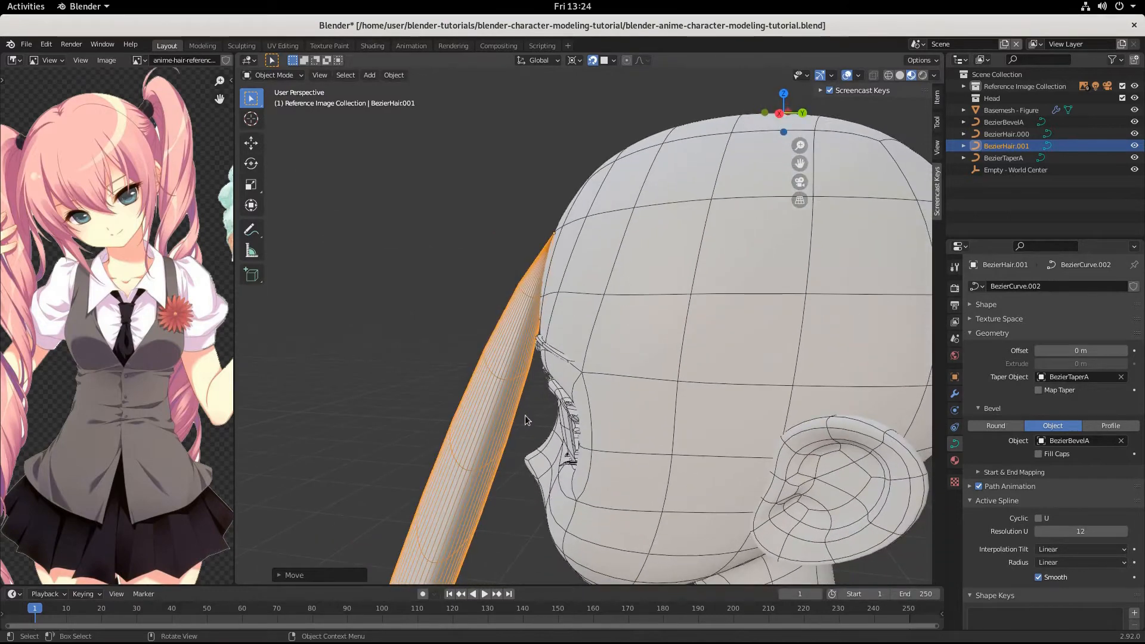
Step: Reposition the strand's root on the upper forehead above the figure's left eye
key("g")
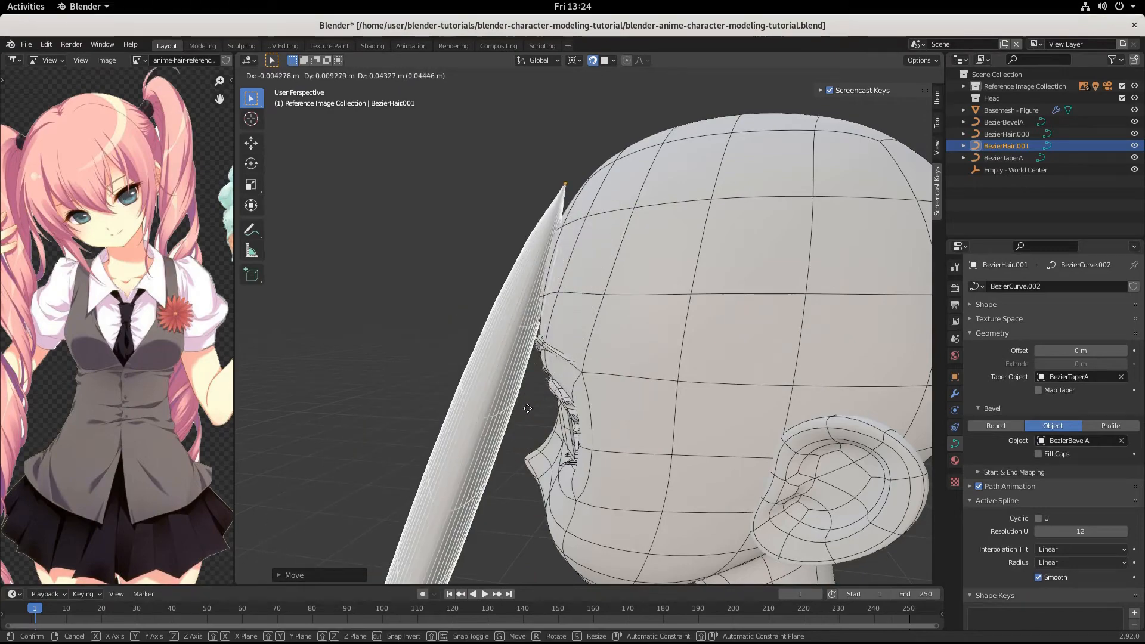
scroll(535, 410, "down", 4)
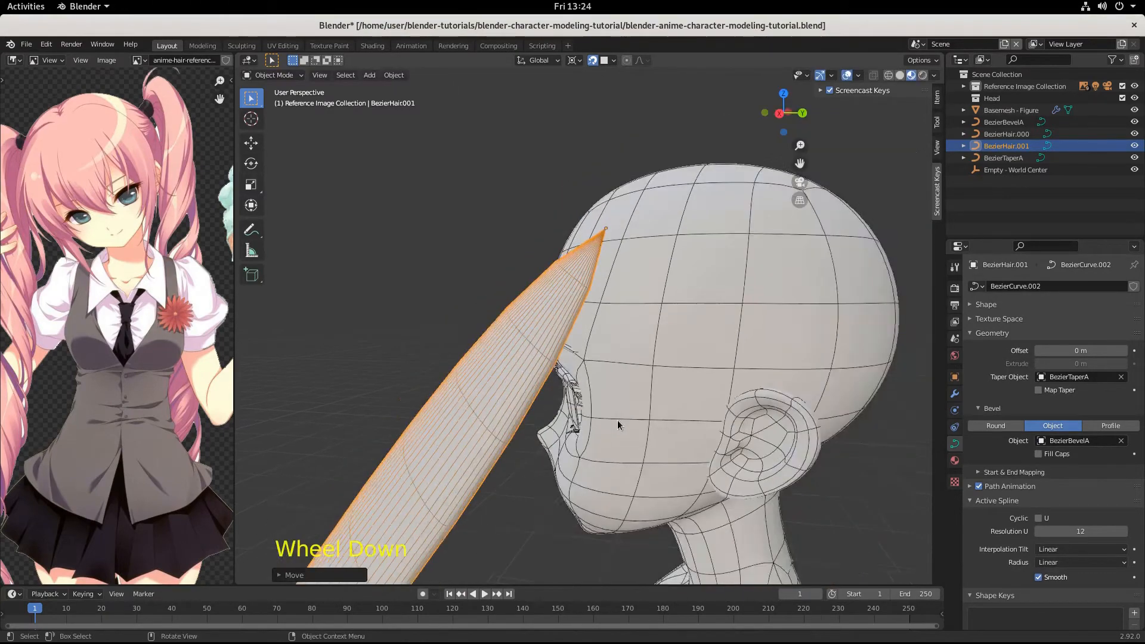
middle_click_drag(618, 420, 706, 452)
key("g")
left_click(619, 467)
scroll(628, 459, "up", 1)
scroll(706, 452, "down", 2)
scroll(706, 452, "up", 3)
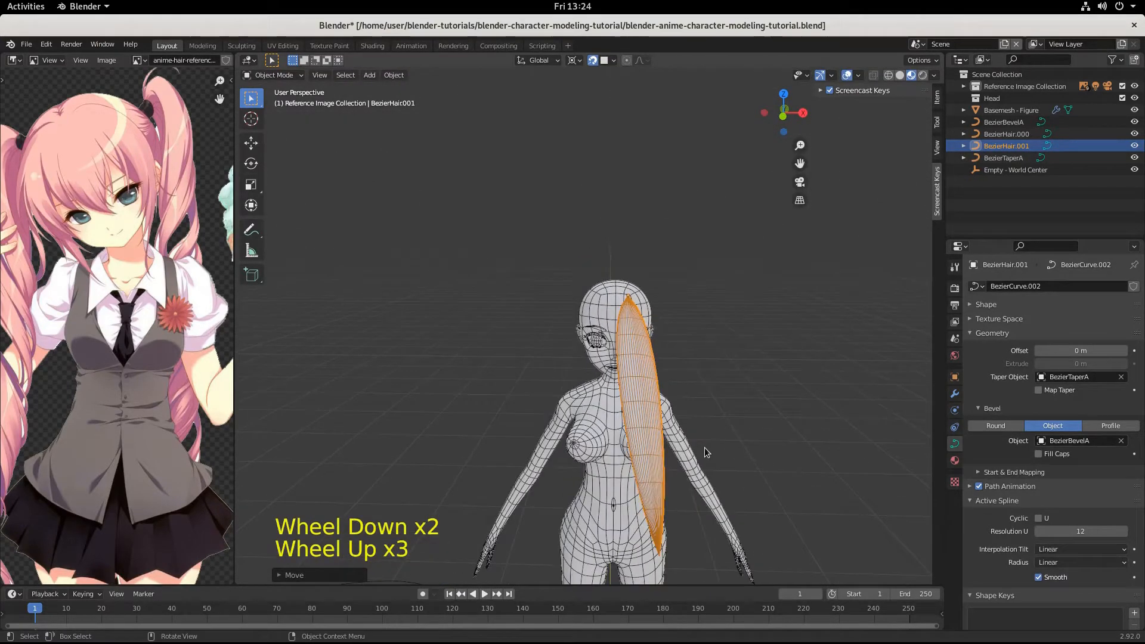
Step: Shrink the BezierHair.001 strand uniformly about the 3D cursor
scroll(764, 485, "up", 2)
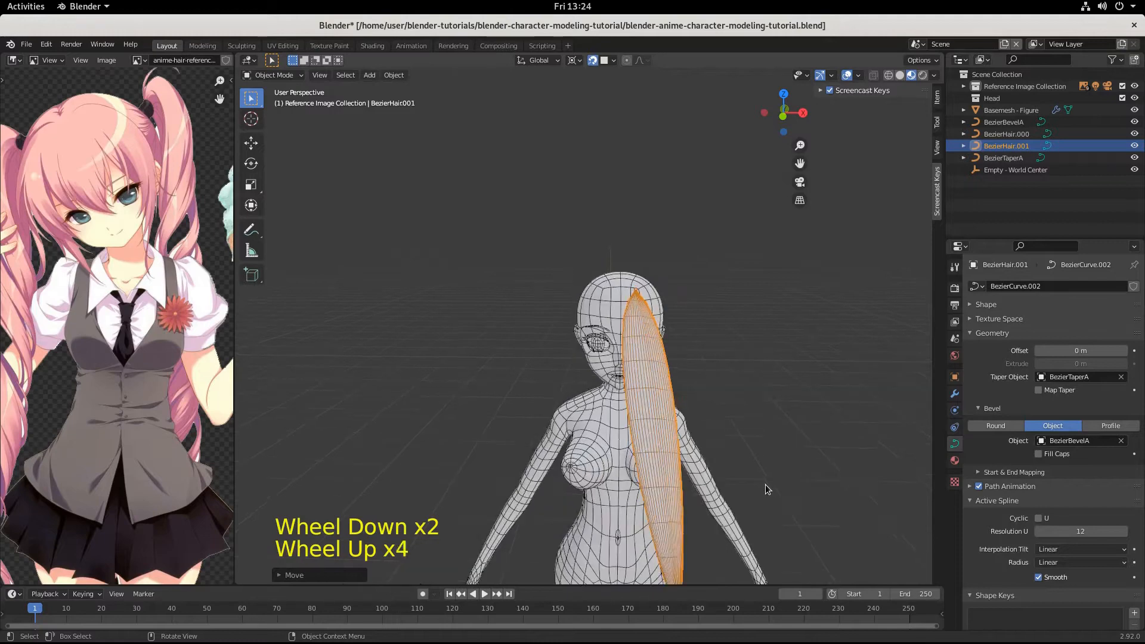
scroll(764, 484, "down", 2)
key("s")
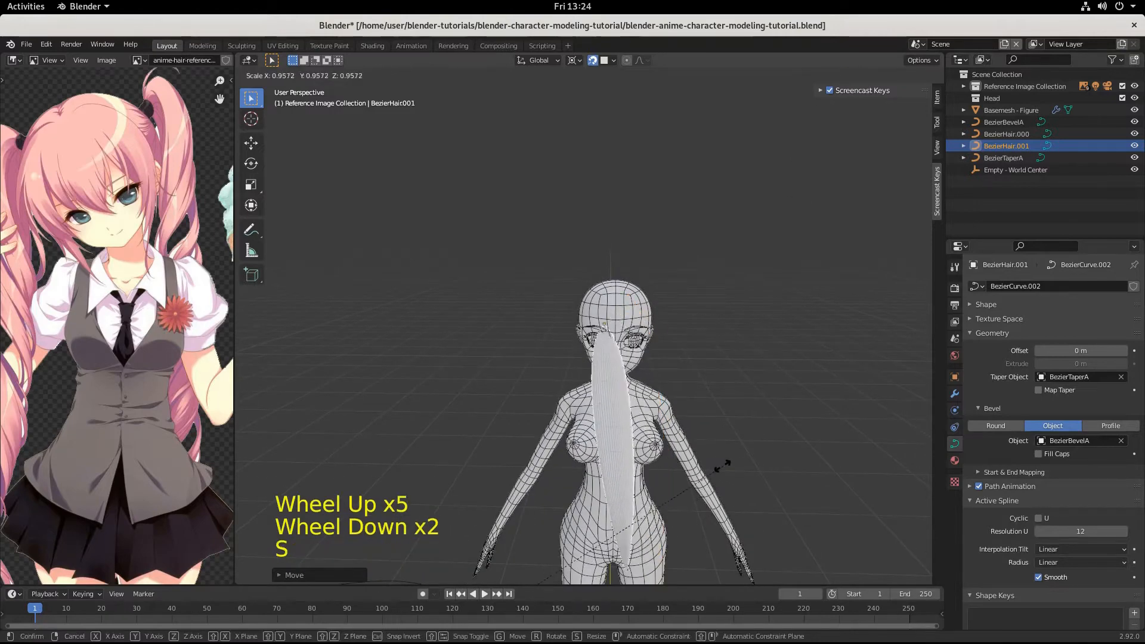
left_click(644, 460)
scroll(427, 550, "down", 6)
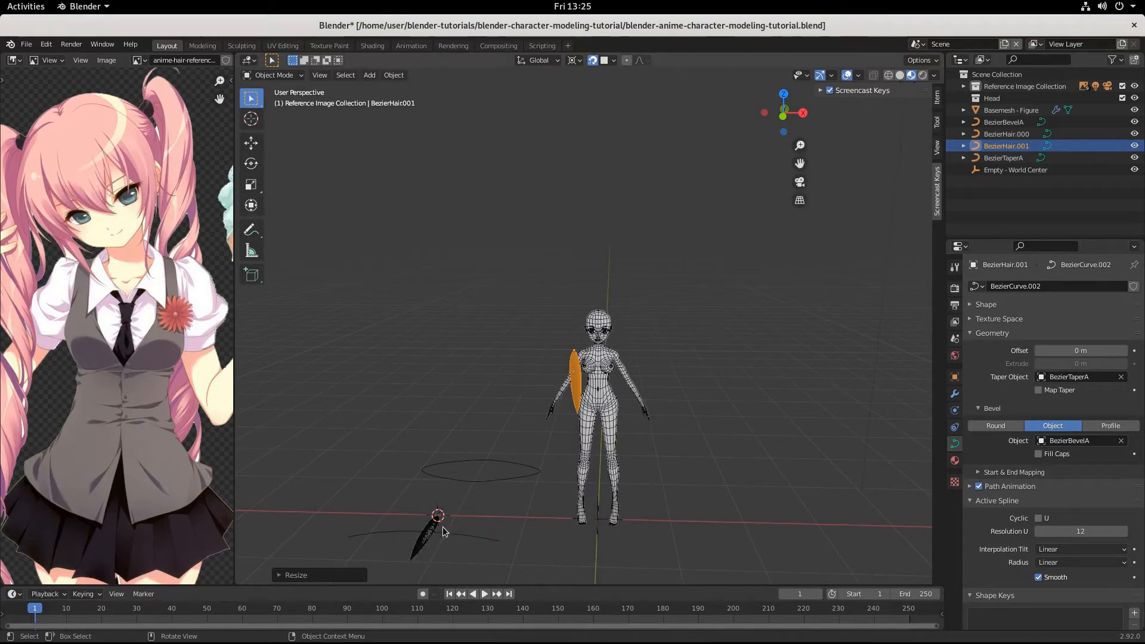
Step: Snap the 3D cursor to the selected hair strand's origin
left_click(251, 118)
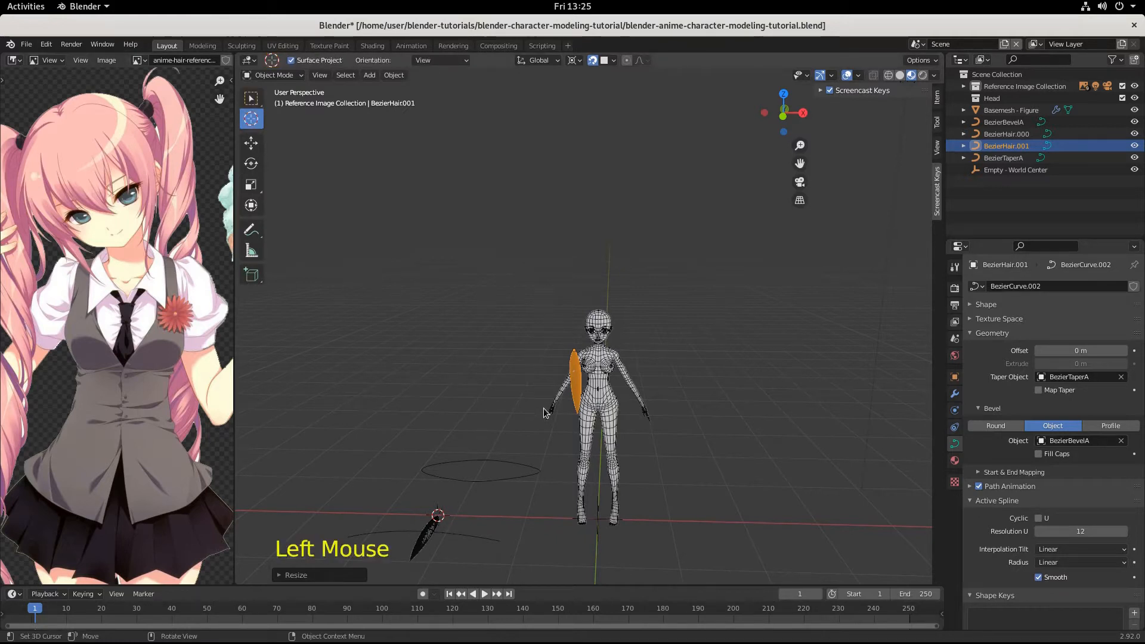
key("shift+s")
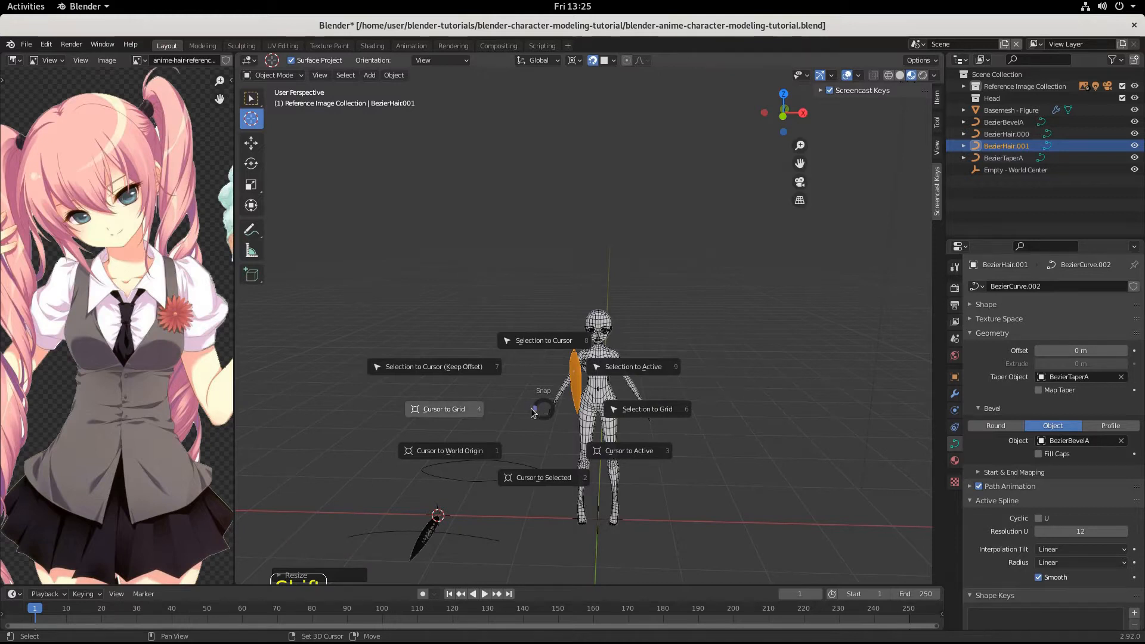
left_click(542, 478)
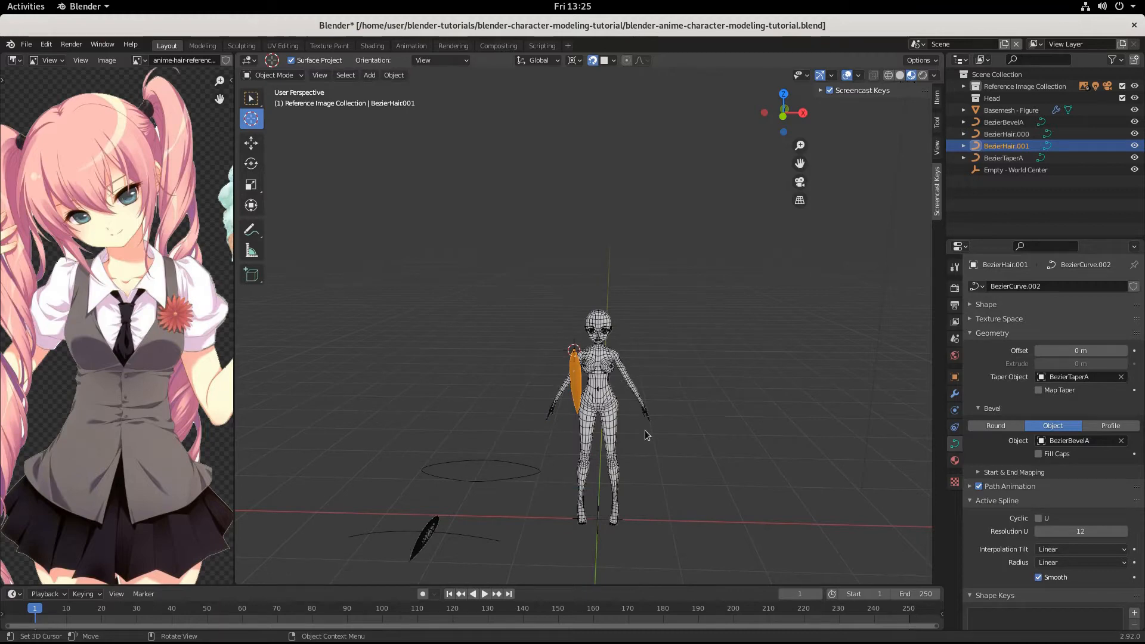
Step: Shrink the hair strand uniformly about its own root to suit the size of the head
scroll(646, 431, "up", 8)
middle_click_drag(650, 450, 679, 295, "shift")
key("s")
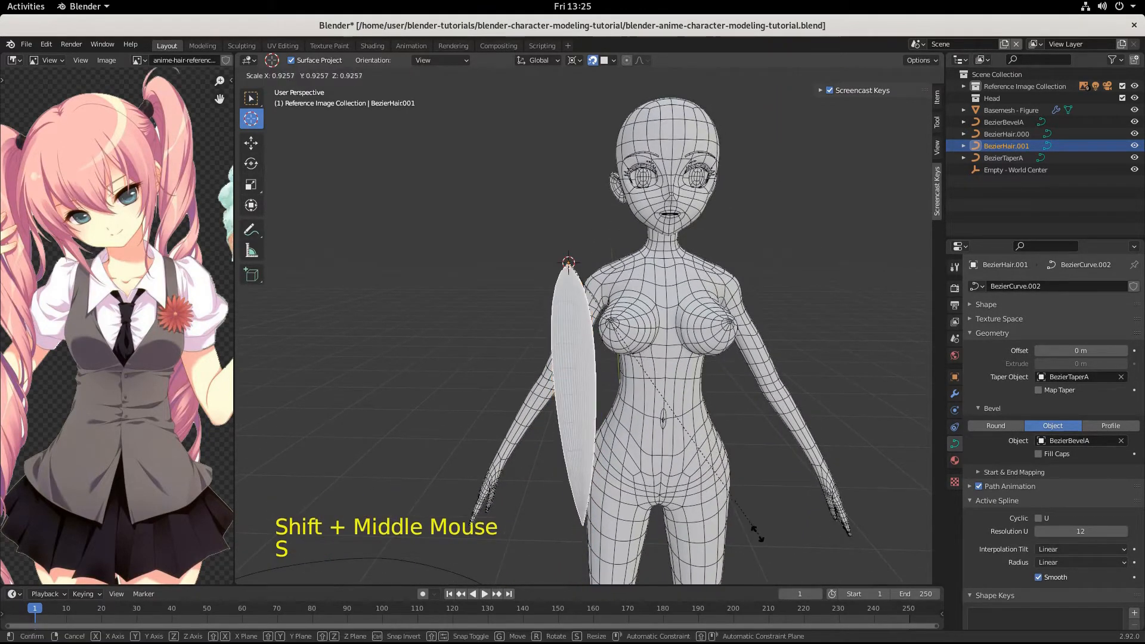
left_click(674, 462)
Step: Snap the resized strand to the forehead above the figure's left eye, check it from the side, and save the file
key("g")
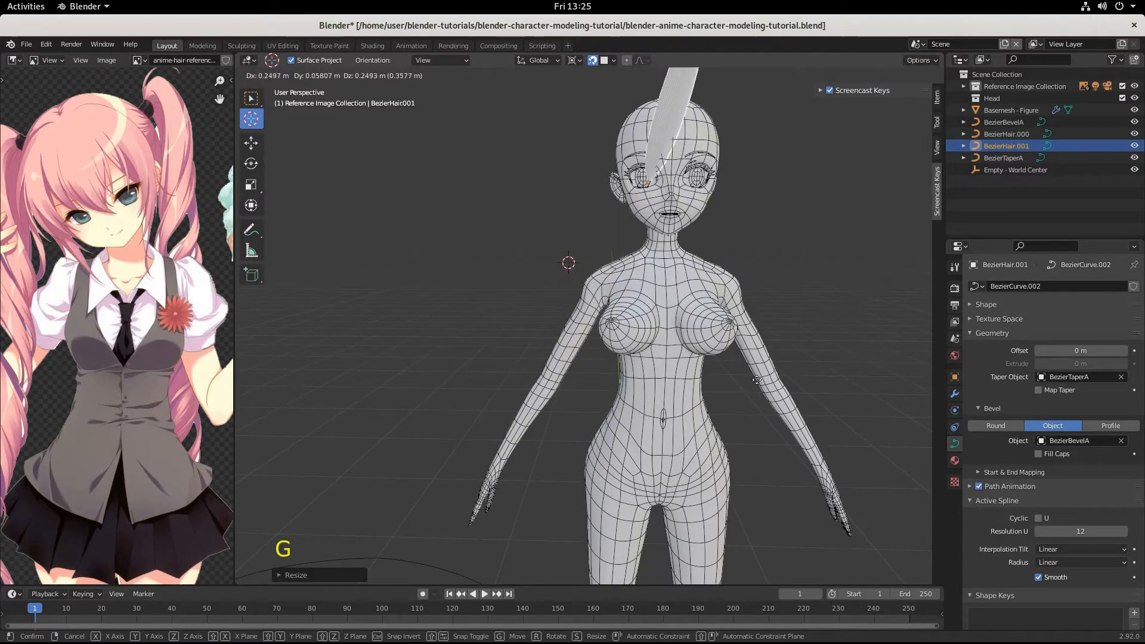
left_click(799, 310)
scroll(800, 310, "up", 4)
middle_click_drag(800, 310, 678, 361)
scroll(677, 362, "down", 3)
middle_click_drag(775, 358, 754, 271)
scroll(739, 334, "down", 3)
scroll(715, 269, "up", 2)
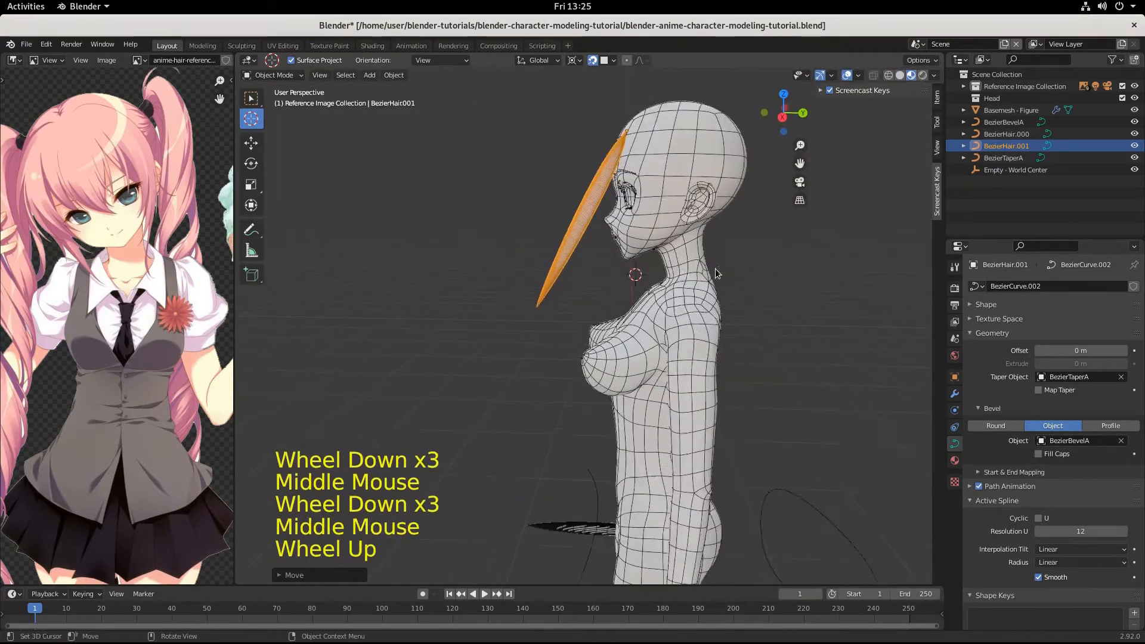
scroll(677, 292, "down", 1)
middle_click_drag(677, 293, 820, 320)
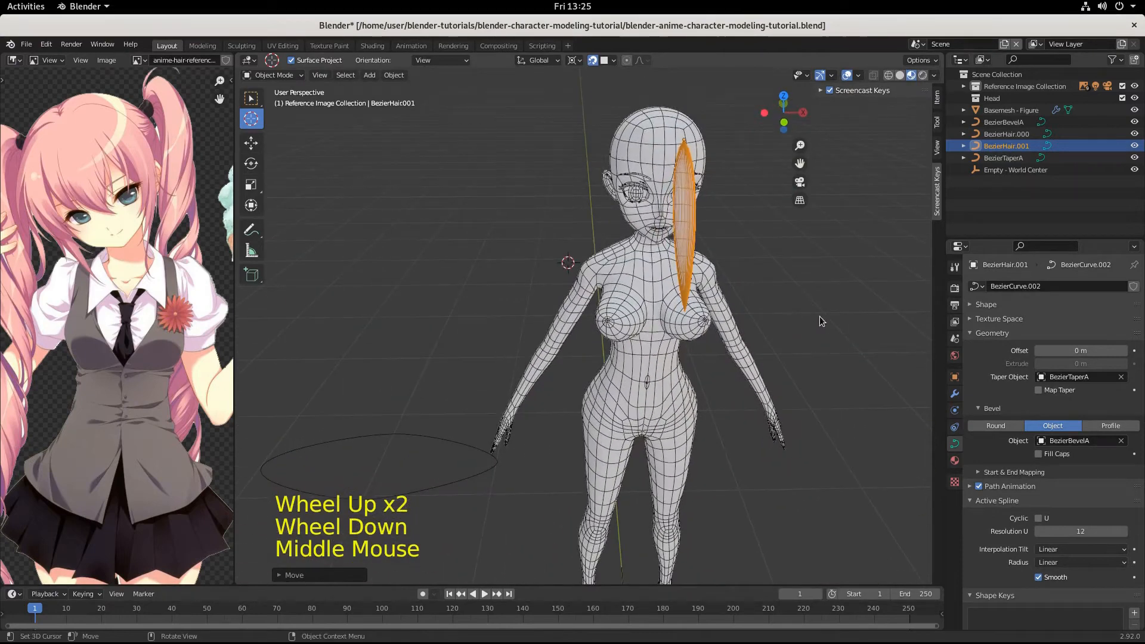
key("ctrl+s")
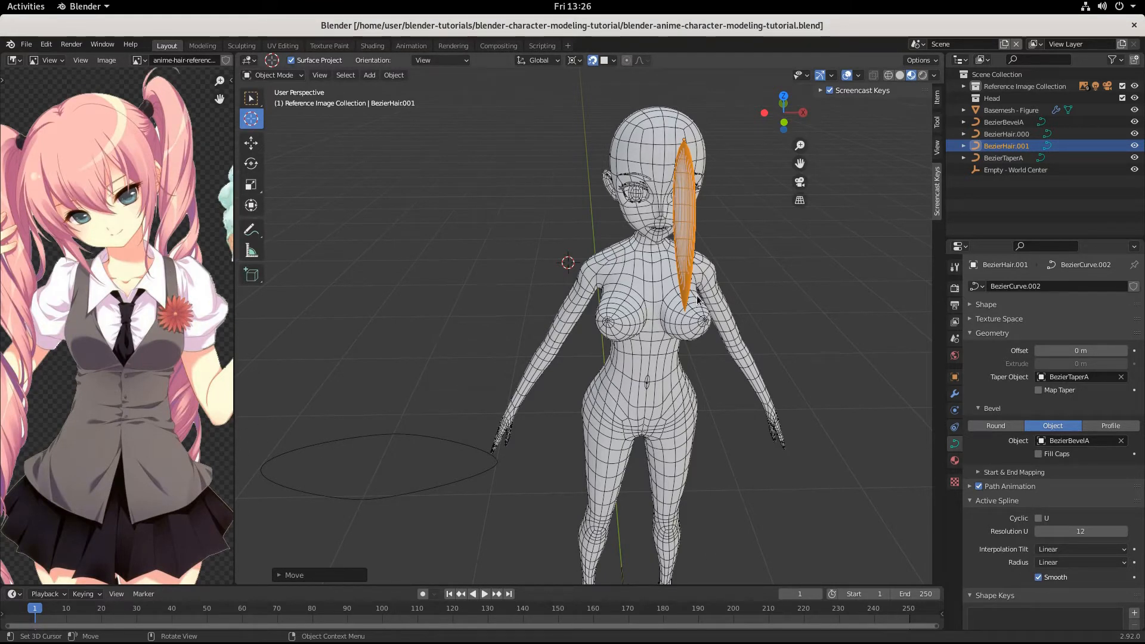
Step: Compare solid shading with Material Preview, keep Material Preview, and add a new material to the BezierHair.001 strand
left_click(900, 75)
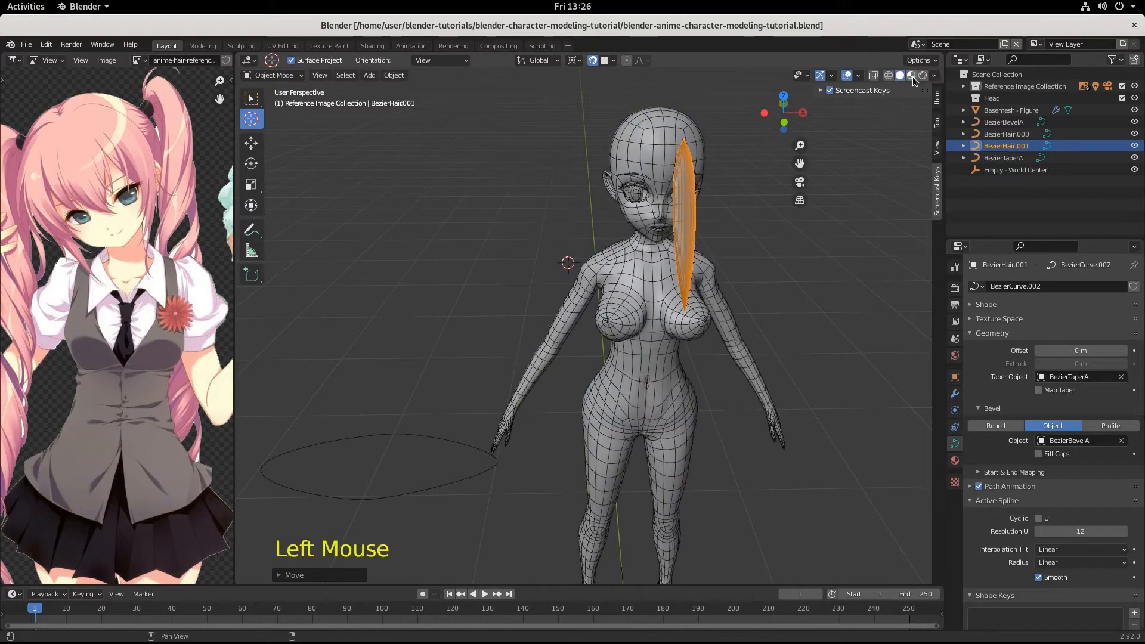
left_click(912, 76)
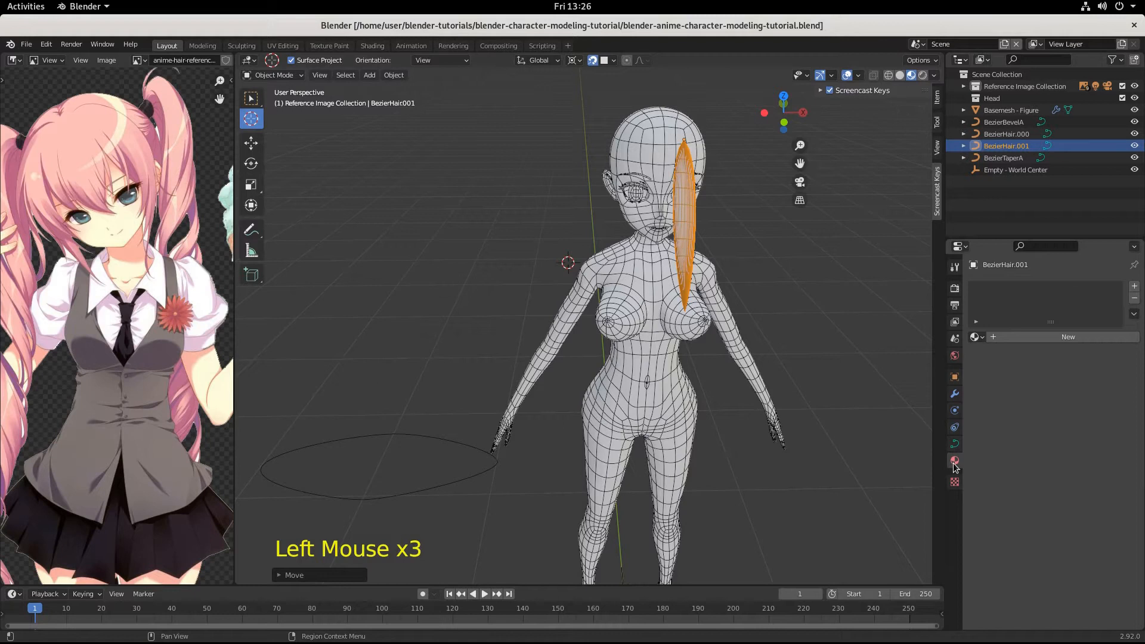
left_click(1034, 338)
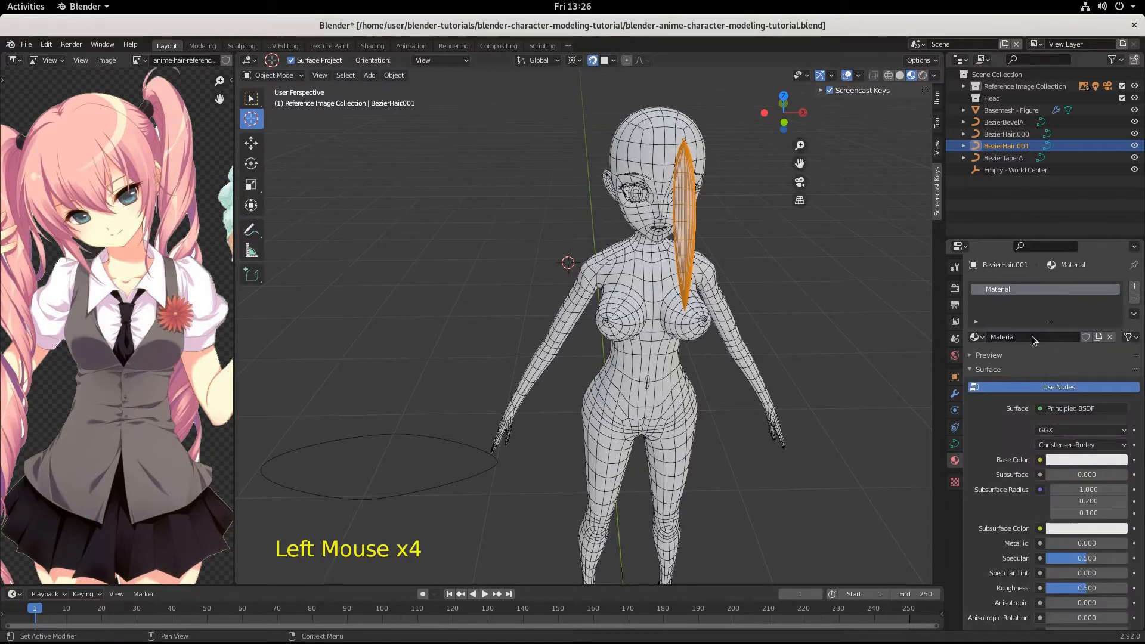
left_click(996, 290)
double_click(998, 289)
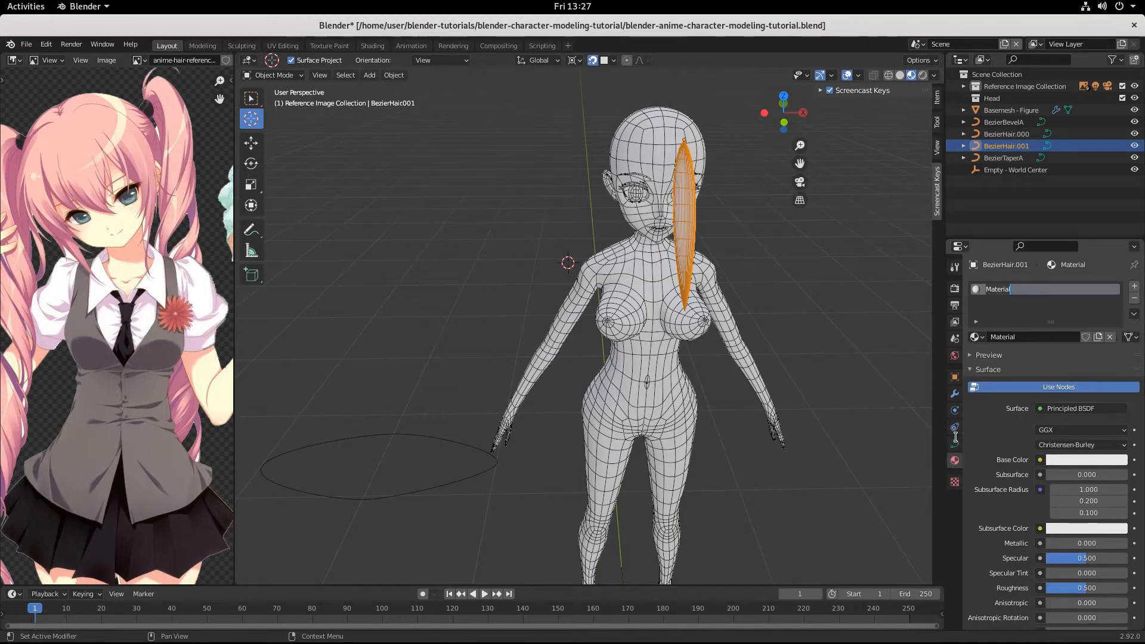
left_click(985, 444)
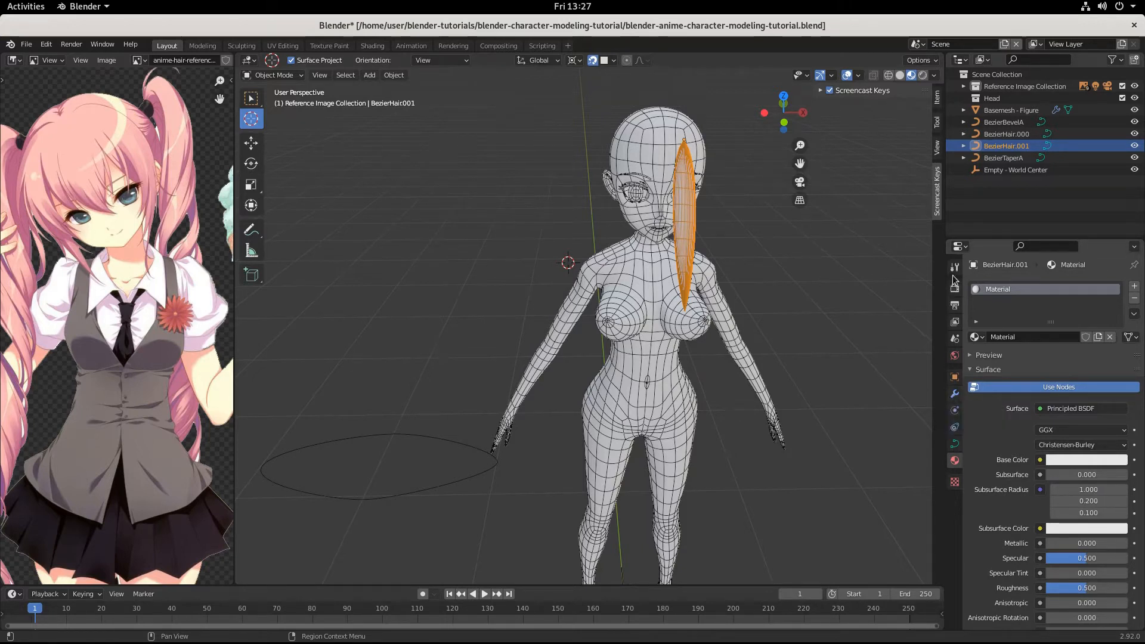
left_click(953, 465)
left_click(954, 465)
left_click(953, 464)
left_click(953, 465)
left_click(953, 465)
left_click(953, 465)
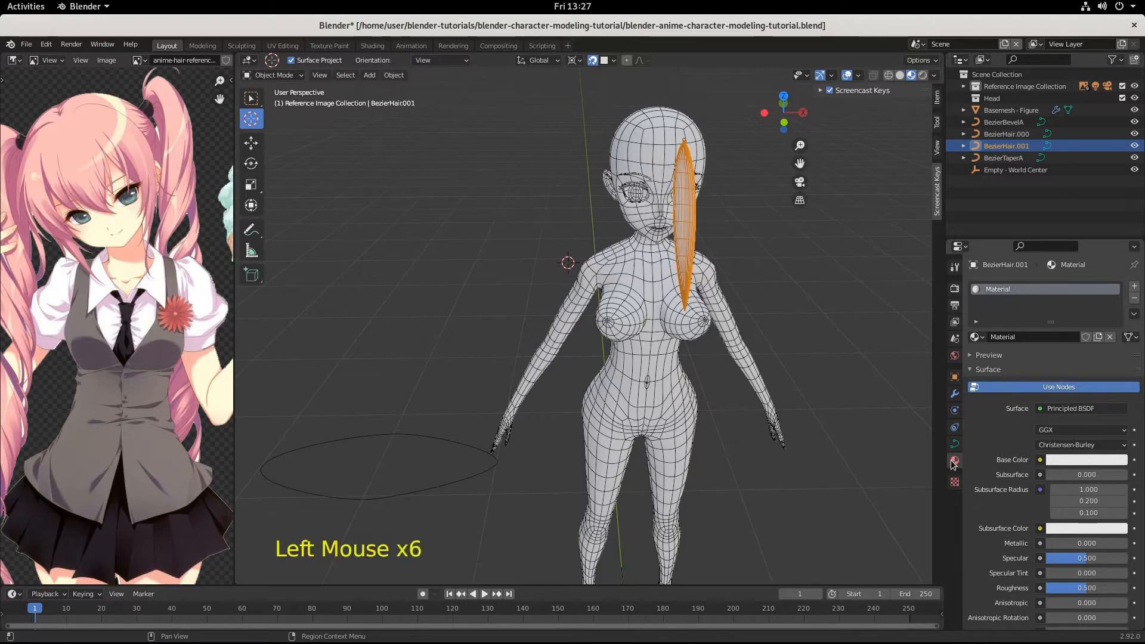
Step: Unlink the hair strand's current material and create a new one named Pink in its place
left_click(1110, 337)
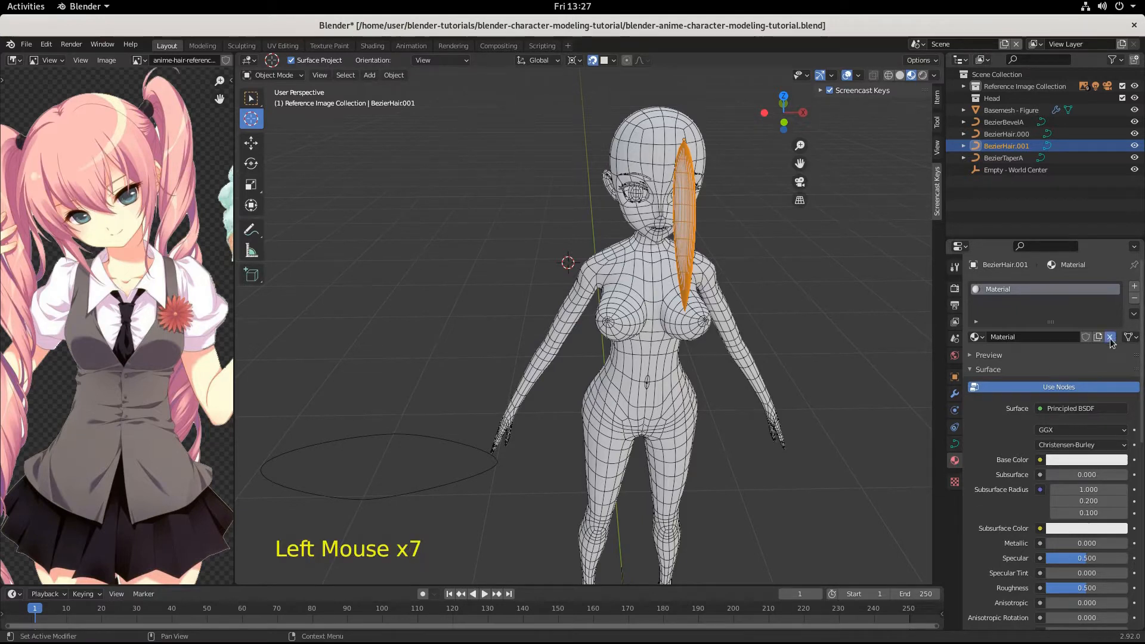
left_click(954, 465)
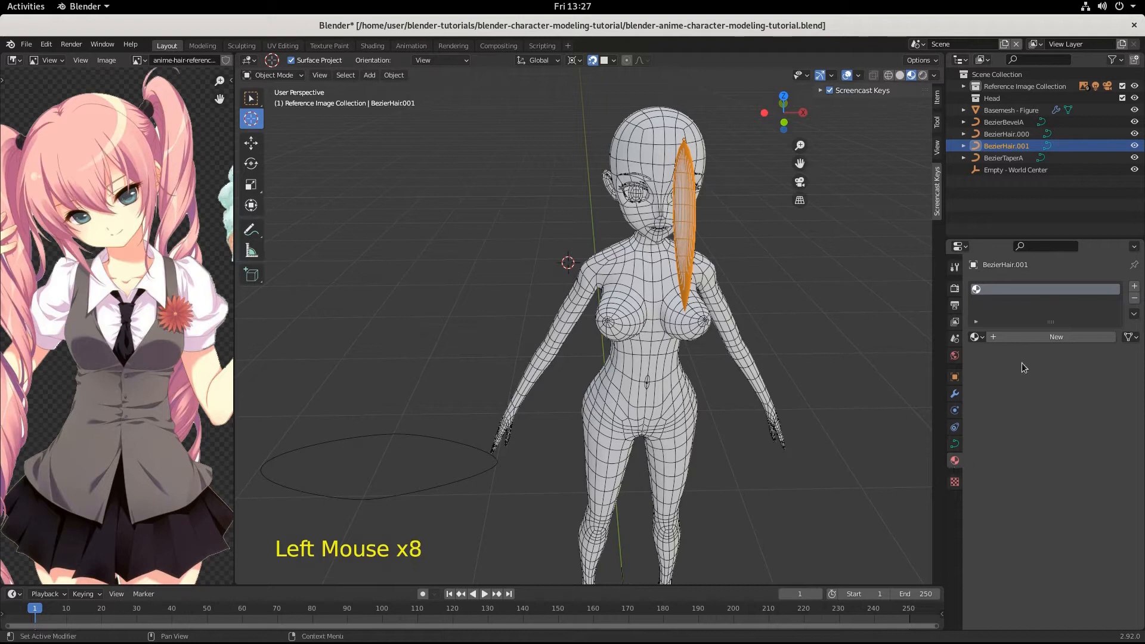
left_click(1025, 338)
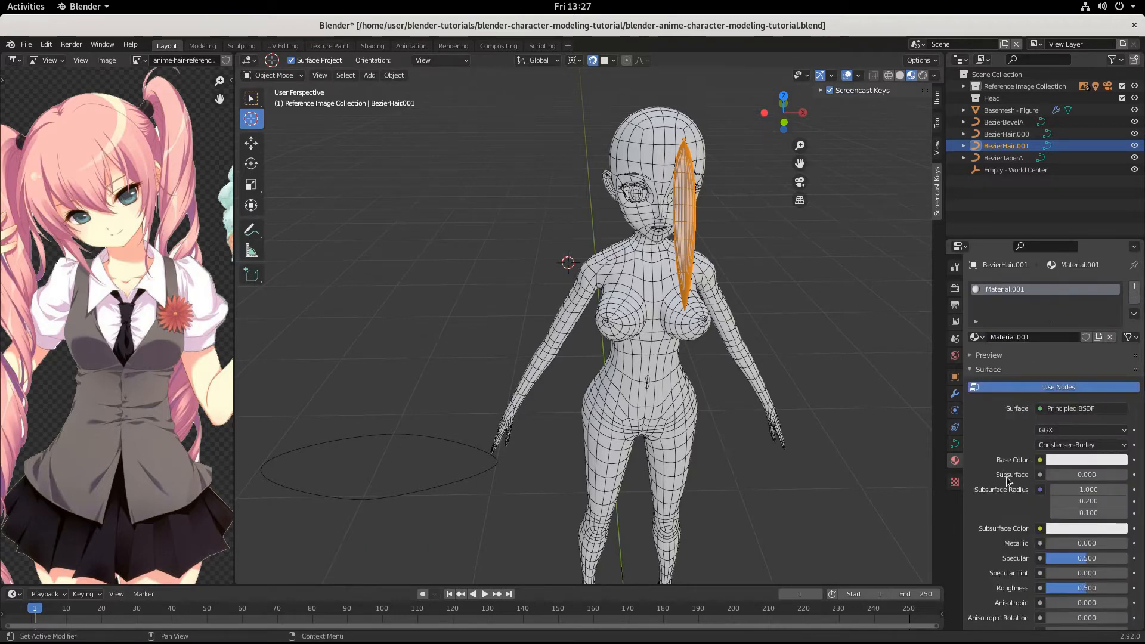
triple_click(1011, 291)
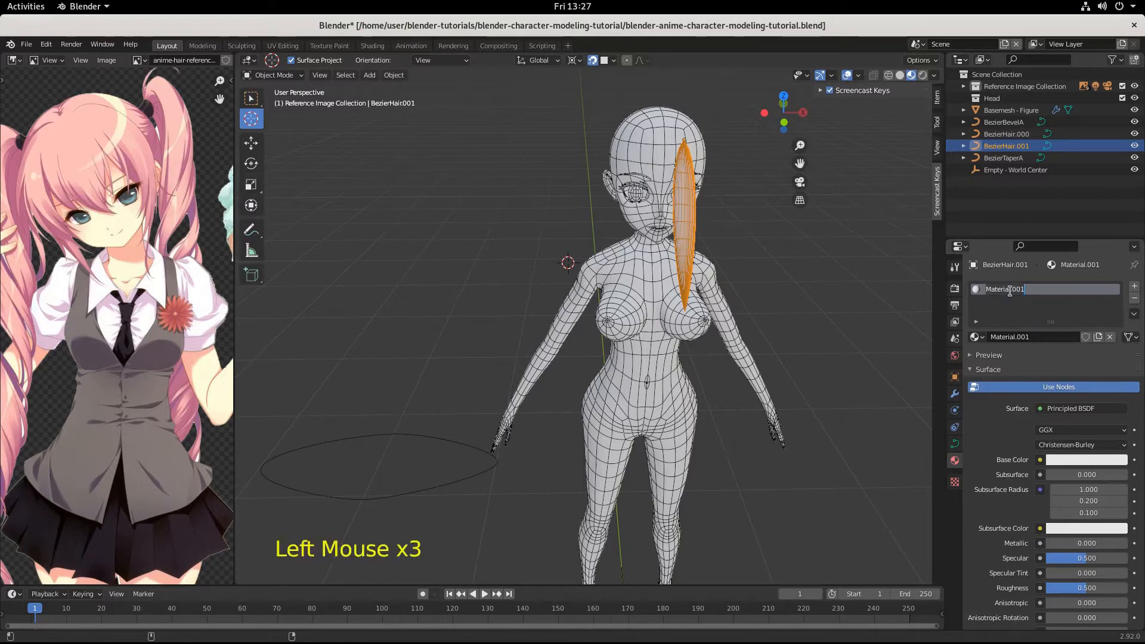
type("Pink")
key("Return")
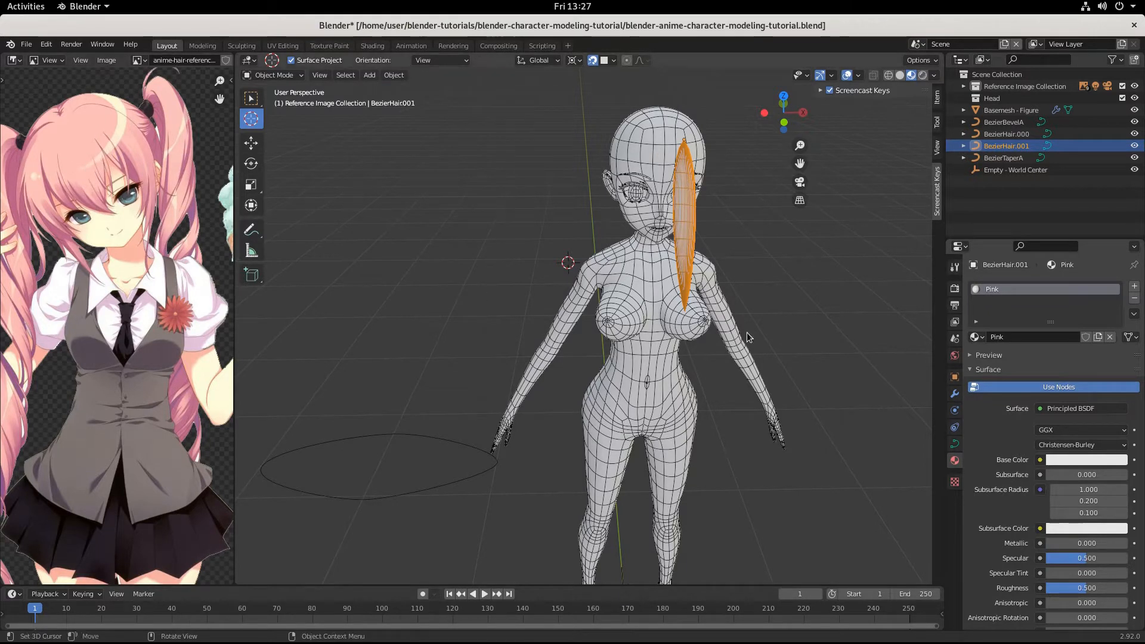
Step: Try a green and then a pink Base Color for the Pink material using the color wheel
left_click(1099, 460)
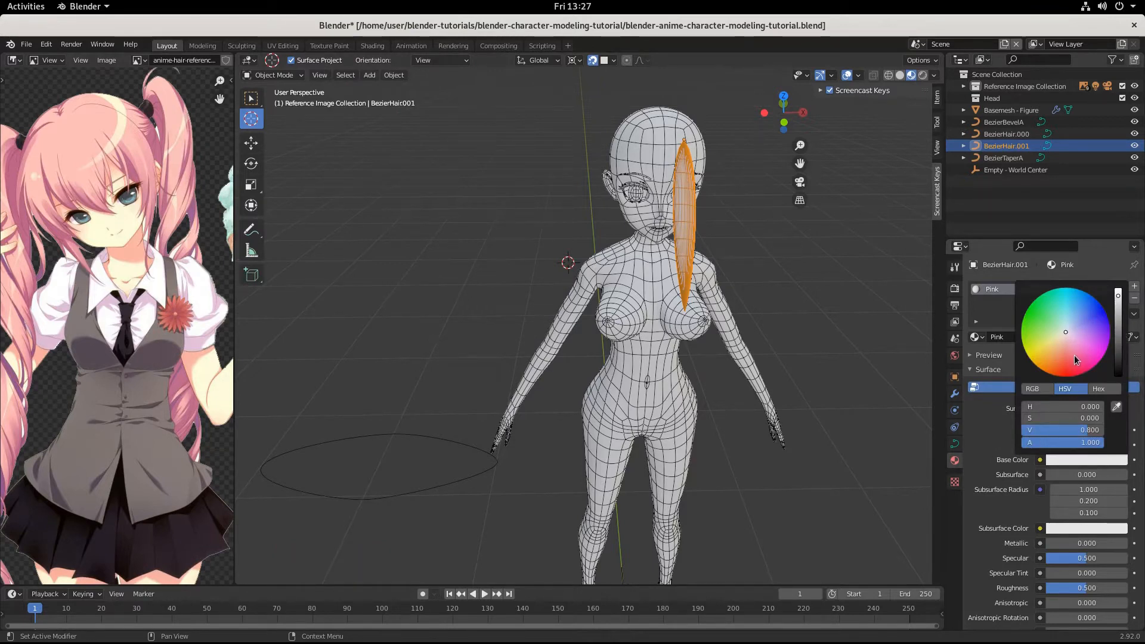
left_click_drag(1074, 355, 1042, 315)
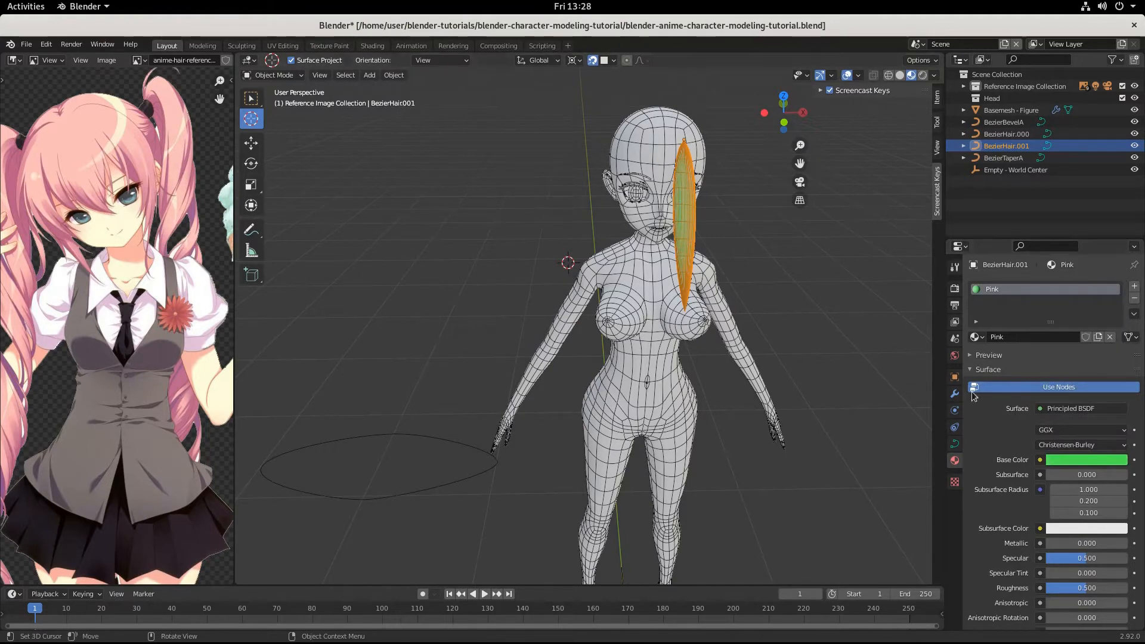
left_click(1091, 456)
left_click(1094, 456)
left_click(1095, 460)
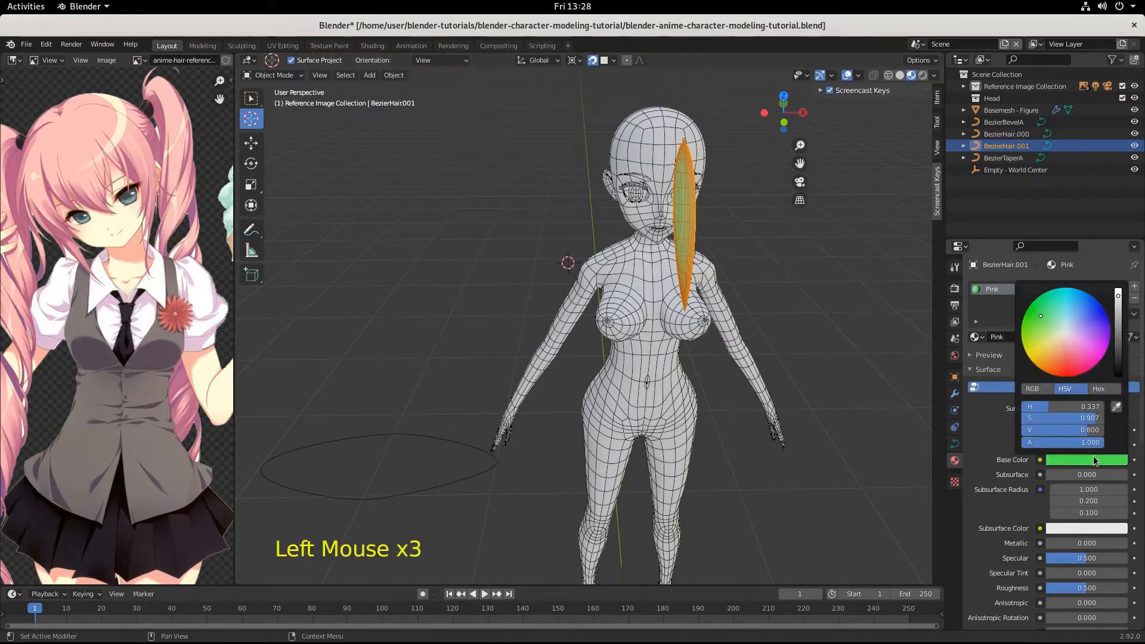
mouse_move(1055, 317)
left_mouse_down()
mouse_move(1104, 309)
mouse_move(1091, 356)
mouse_move(1079, 345)
left_mouse_up()
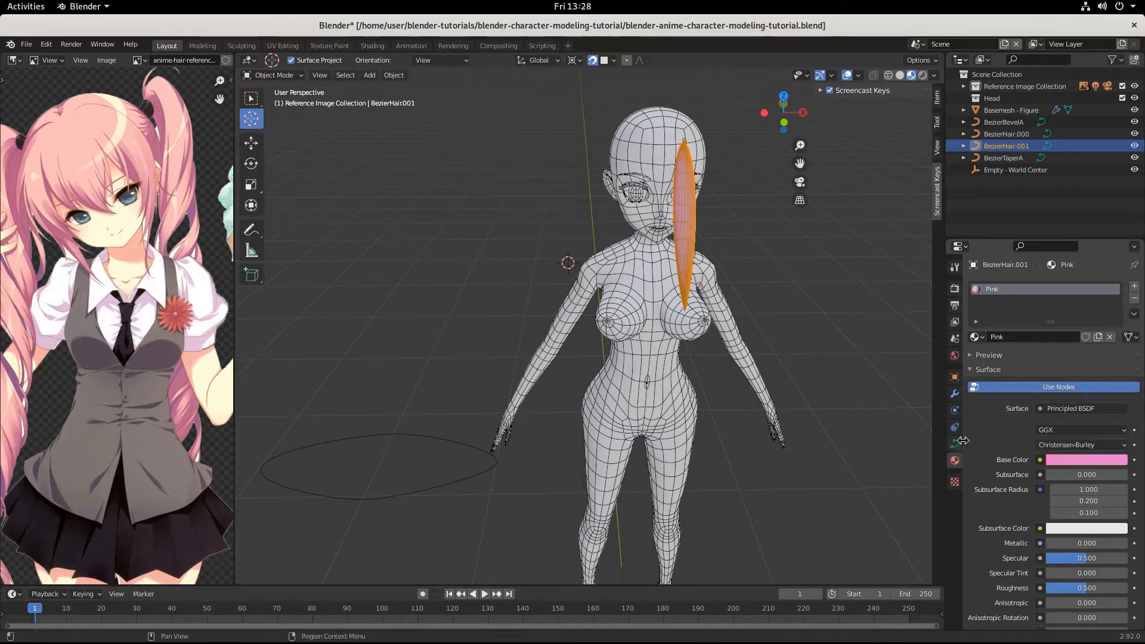
Step: Try eyedropper sampling for the Base Color, first from the reference image's hair and then from the dark viewport background
left_click(1071, 460)
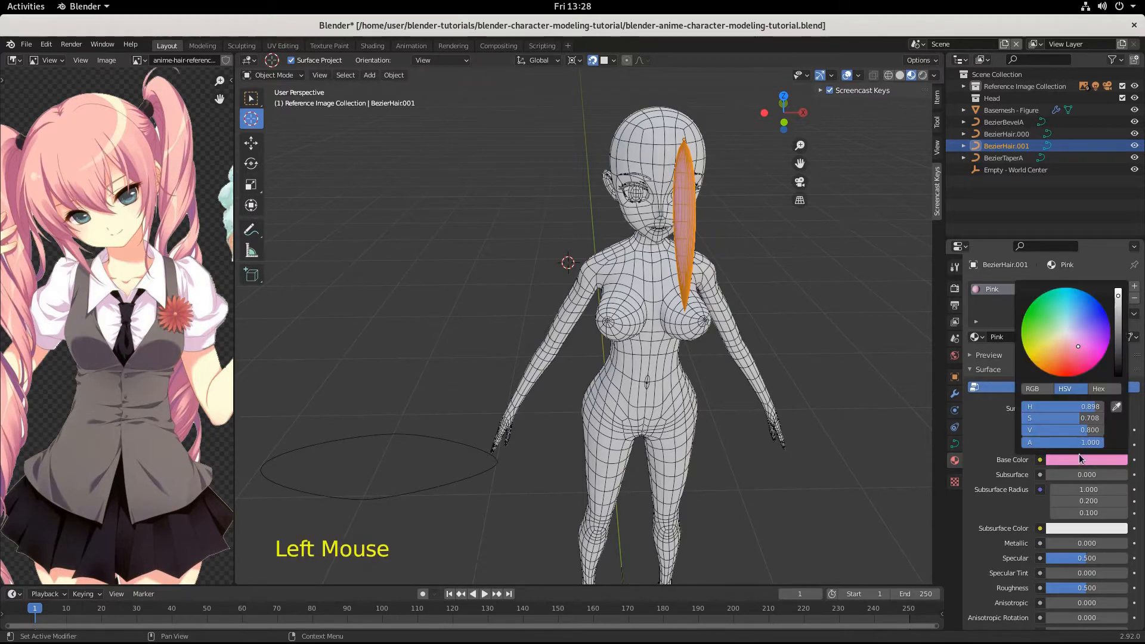
left_click(1116, 407)
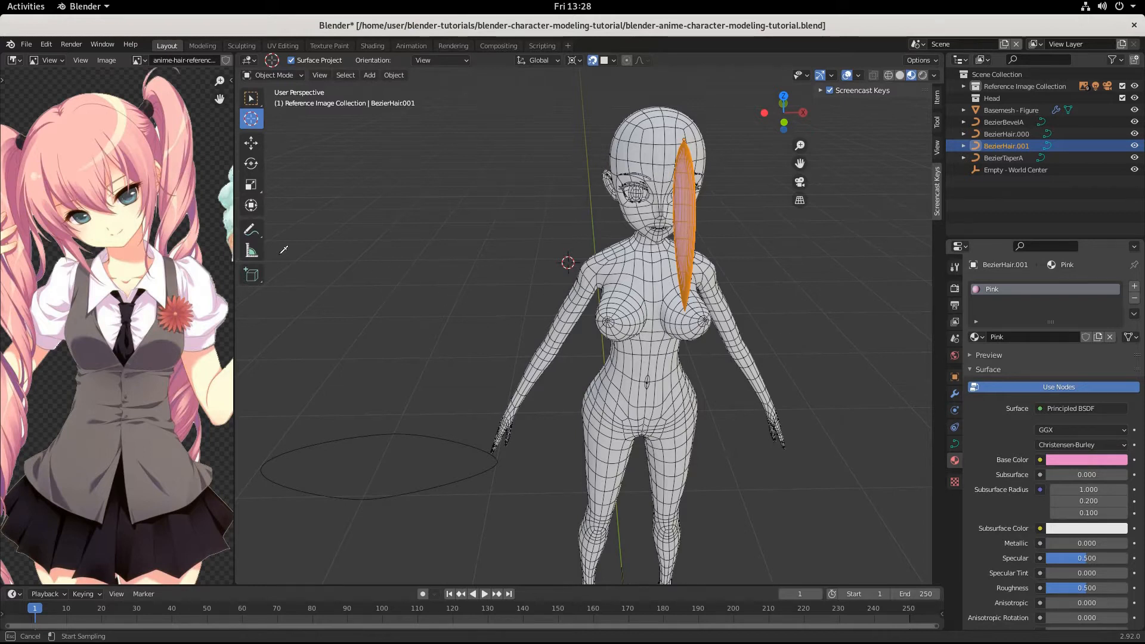
left_click(91, 182)
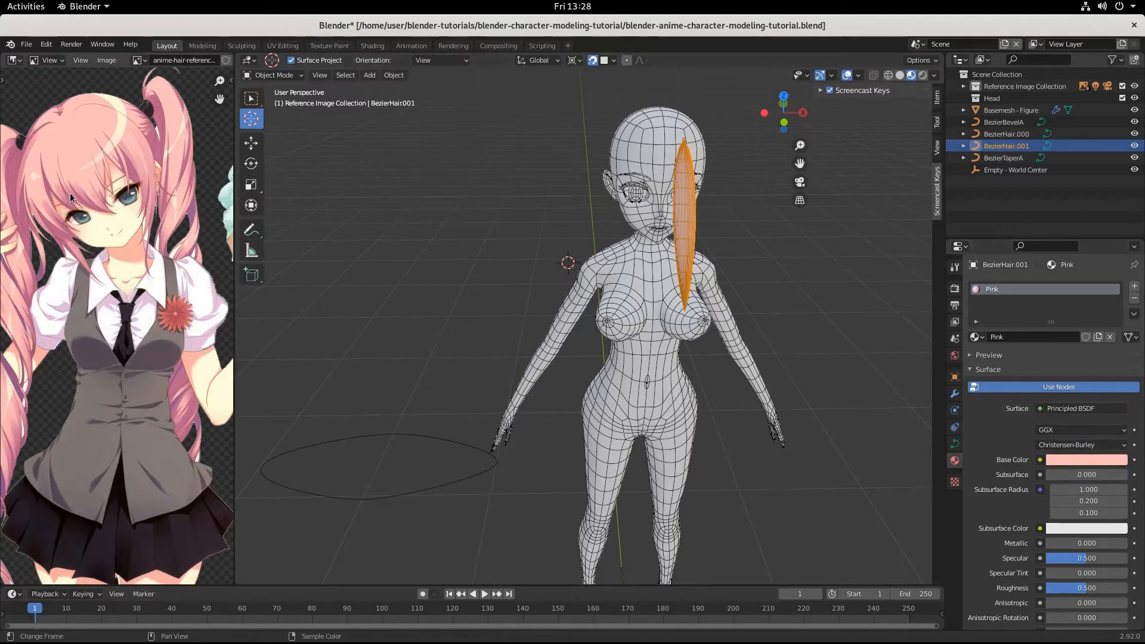
left_click(1093, 460)
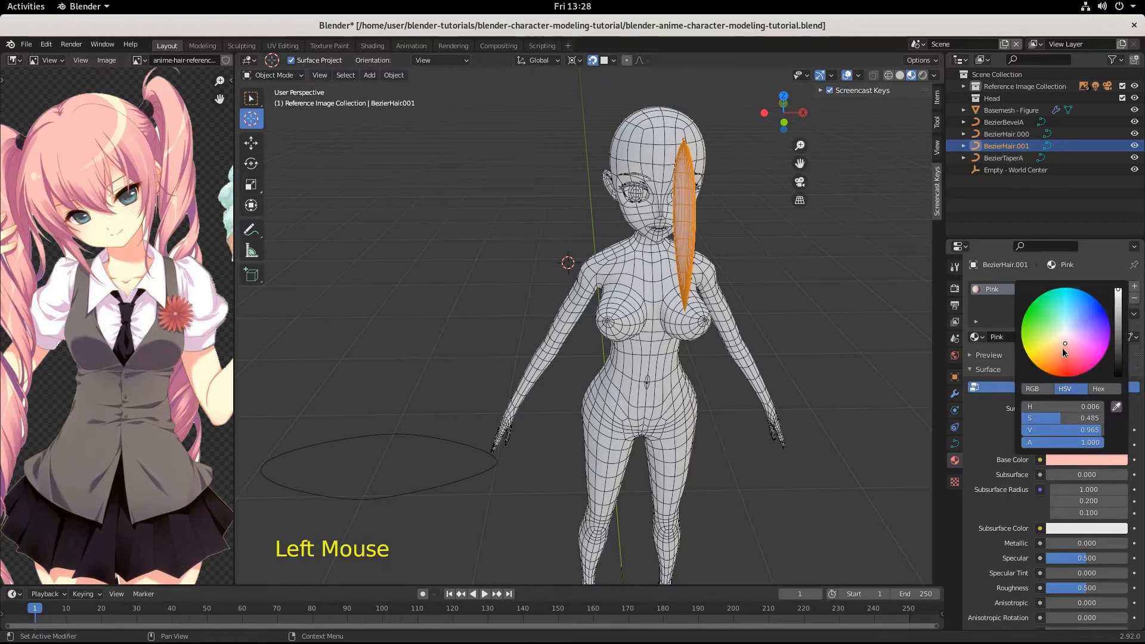
left_click(1117, 408)
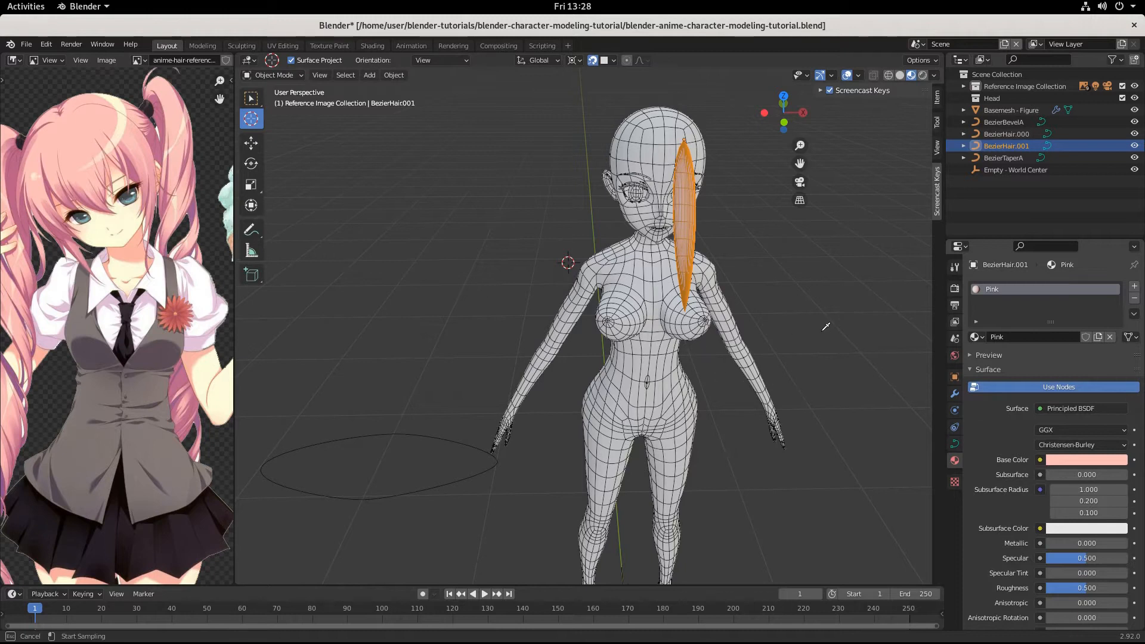
left_click(823, 328)
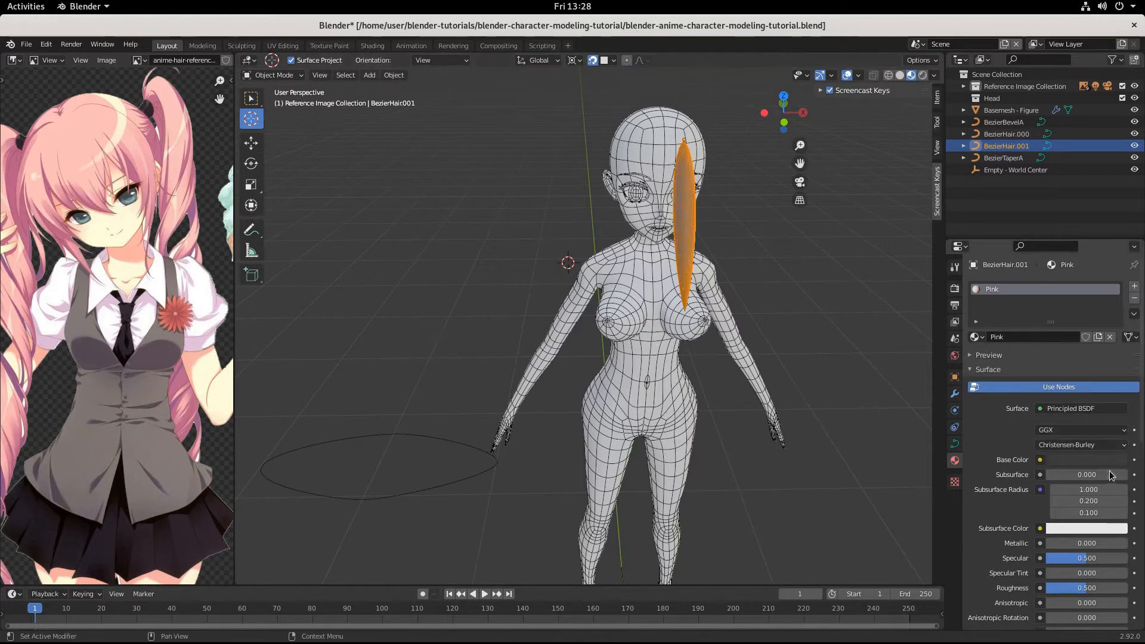
Step: Set the Pink material's Base Color by sampling the hair in the anime reference image with the eyedropper
left_click(1075, 461)
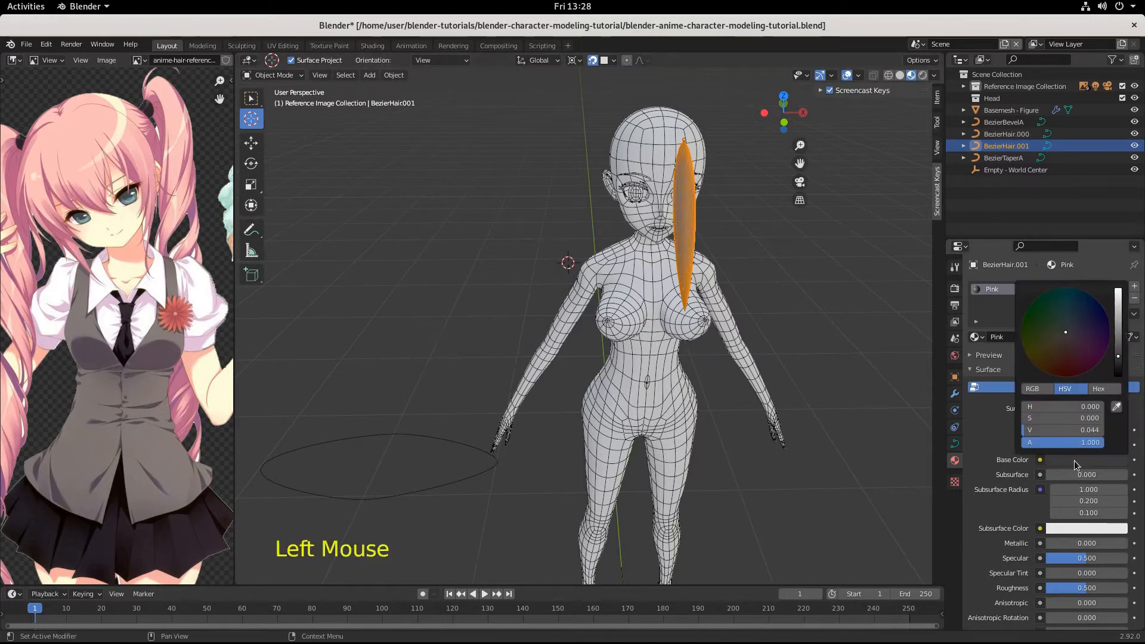
left_click(1117, 407)
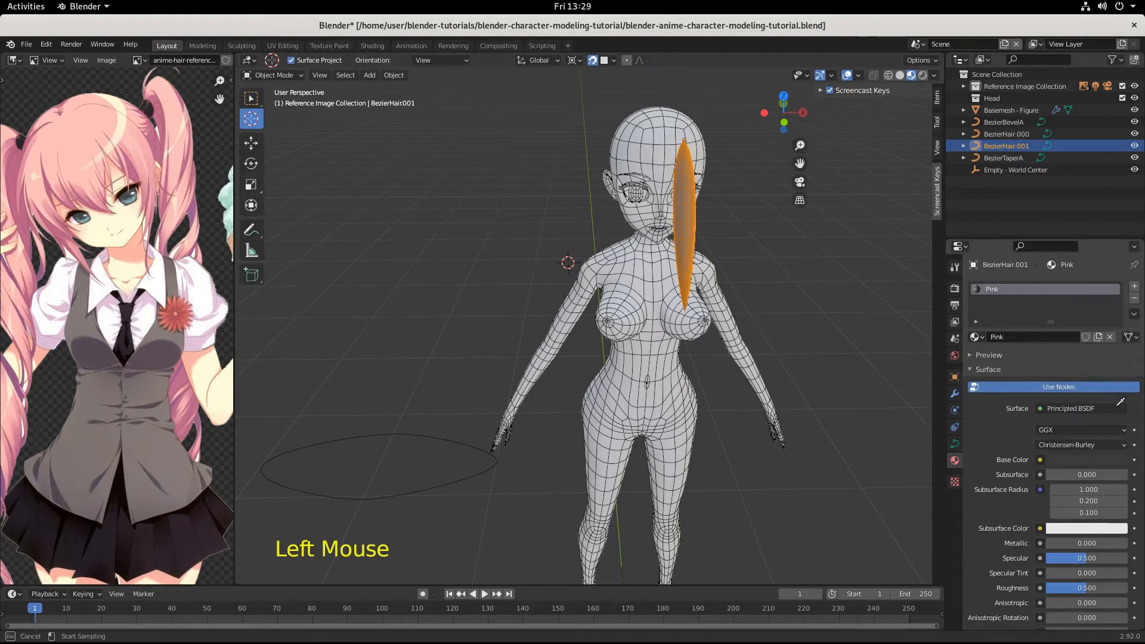
left_click(89, 188)
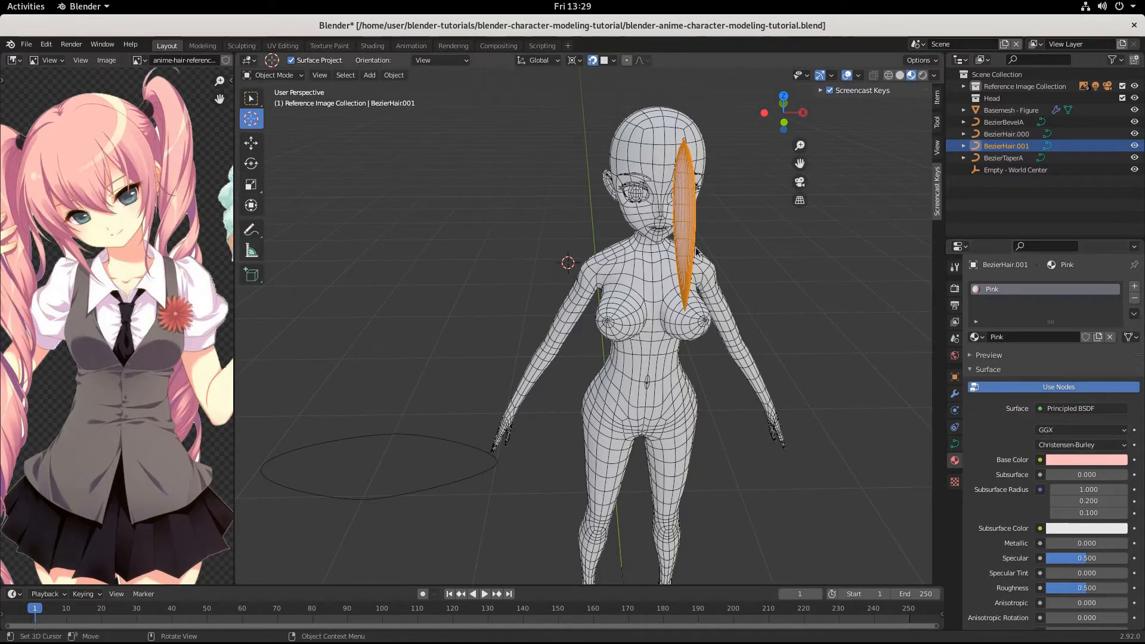
Step: Set the transform pivot to Median Point and, in front view, shrink the hair strand until its tip reaches the figure's left upper eyelid
middle_click_drag(867, 458, 719, 481, "shift")
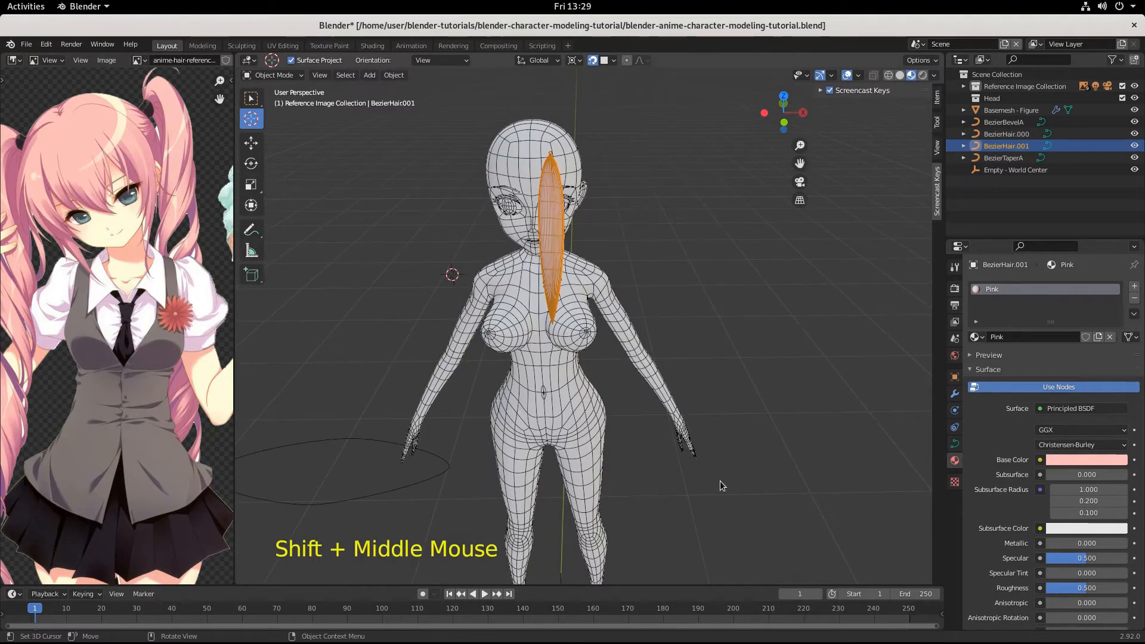
key("KP_1")
scroll(556, 256, "up", 4)
scroll(557, 261, "up", 1)
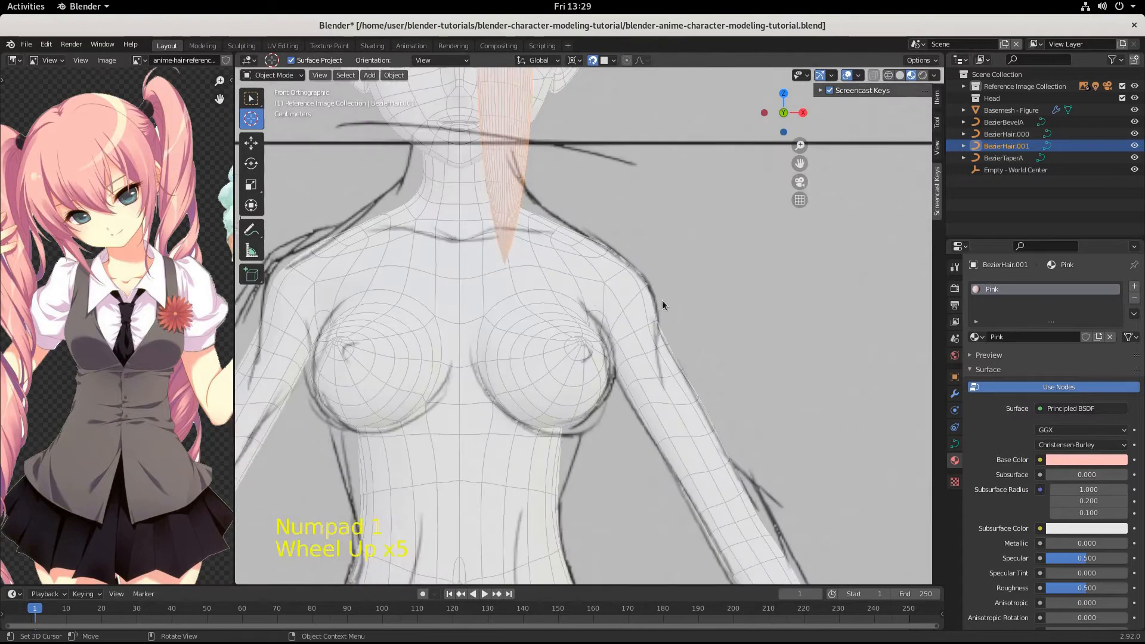
middle_click_drag(662, 300, 754, 135, "shift")
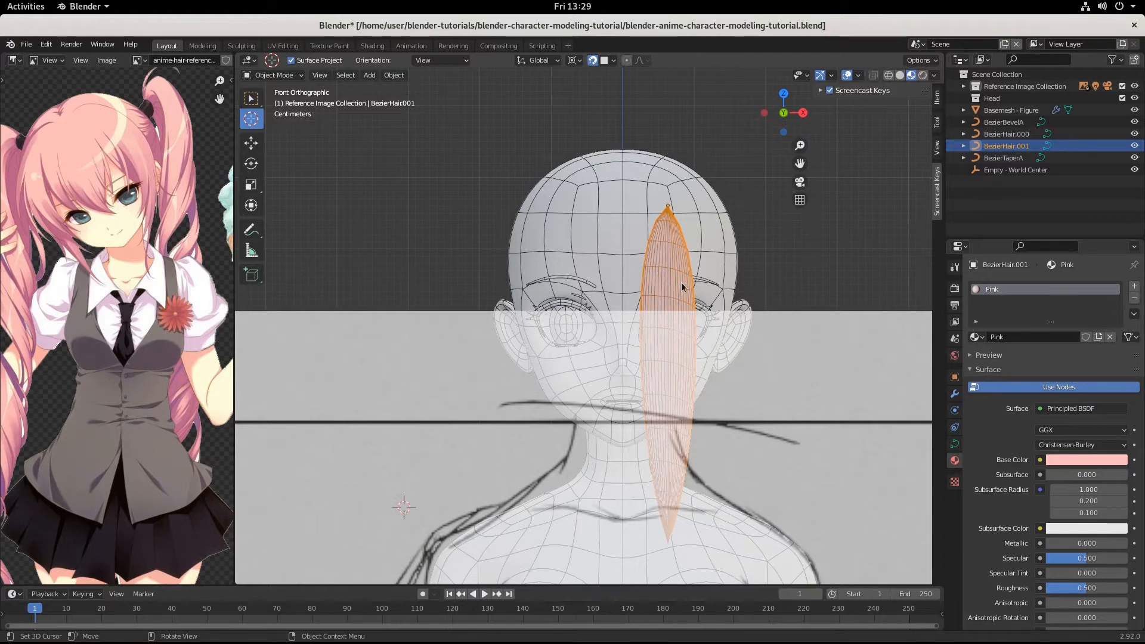
left_click(575, 61)
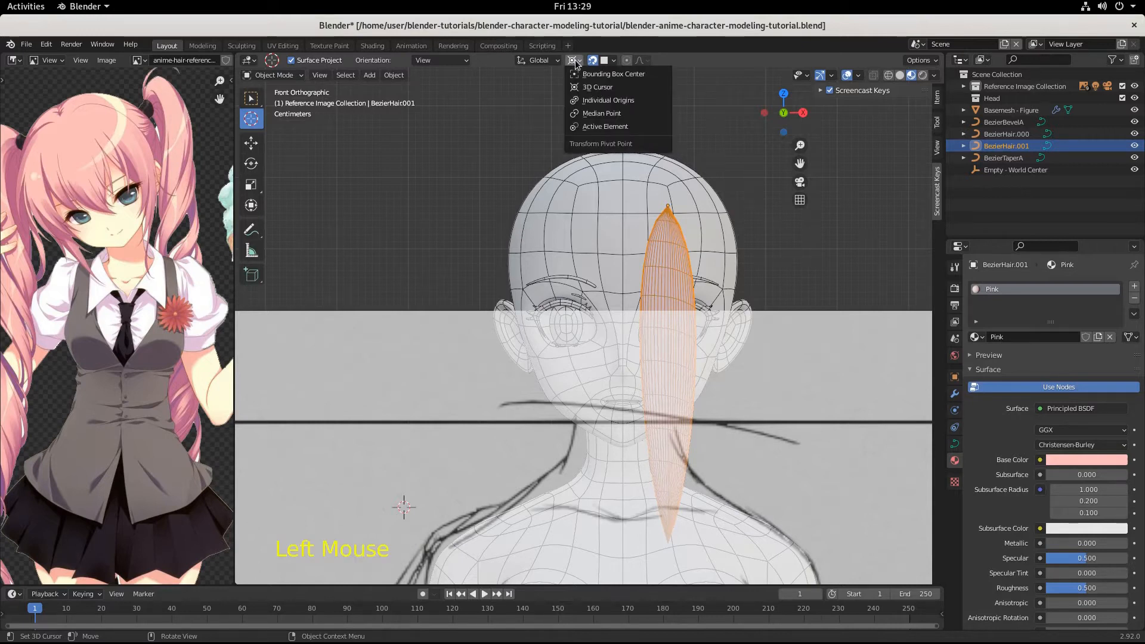
left_click(594, 114)
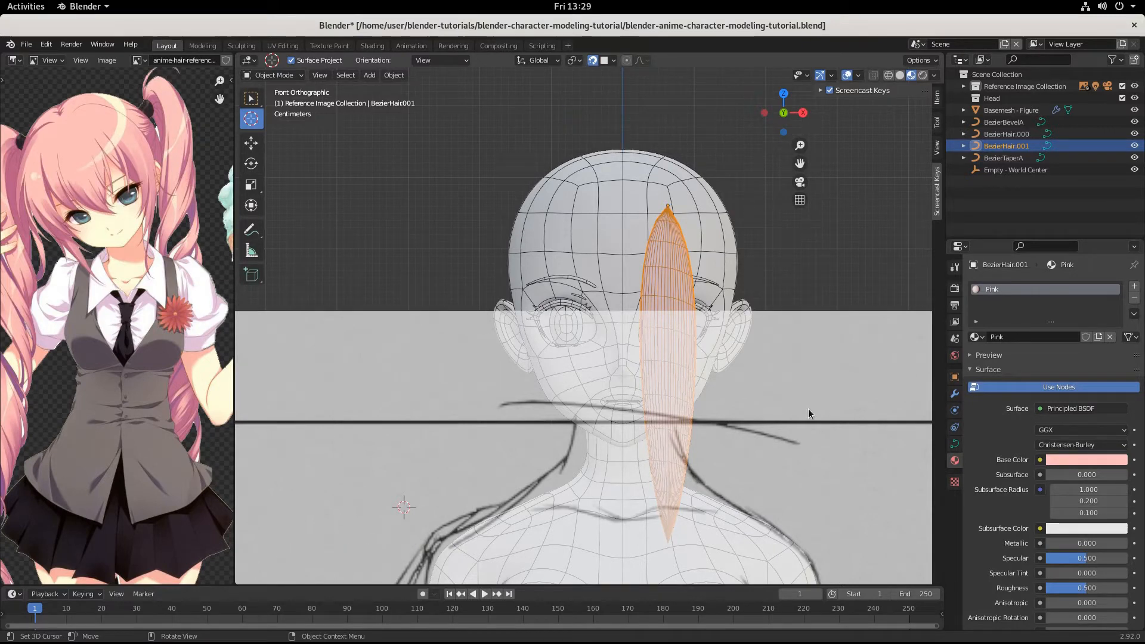
left_click(574, 60)
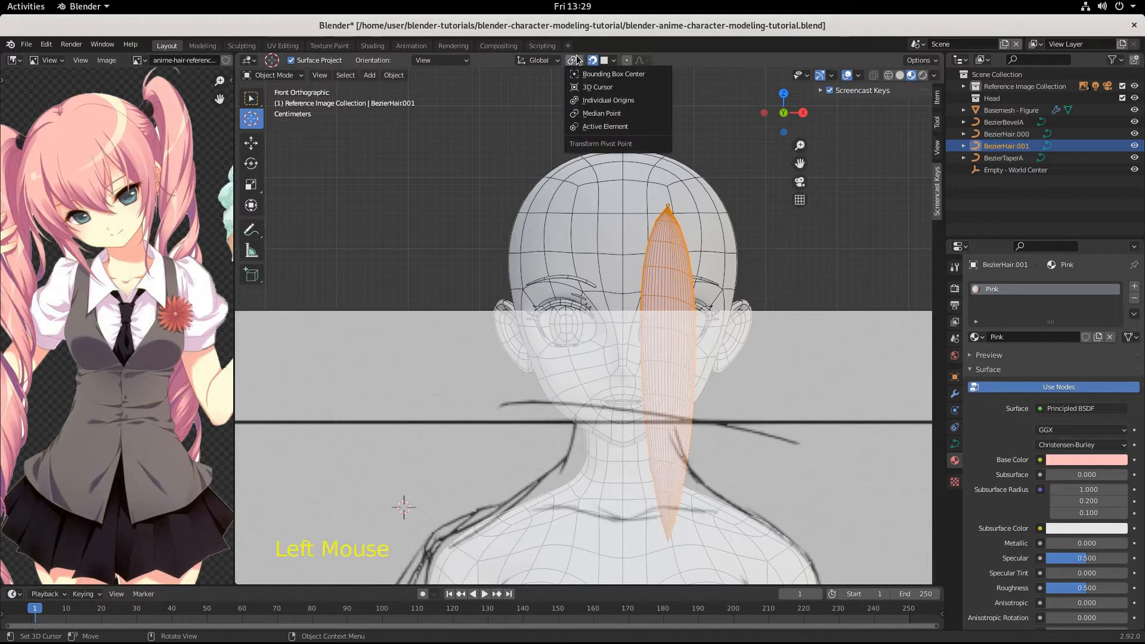
left_click(592, 115)
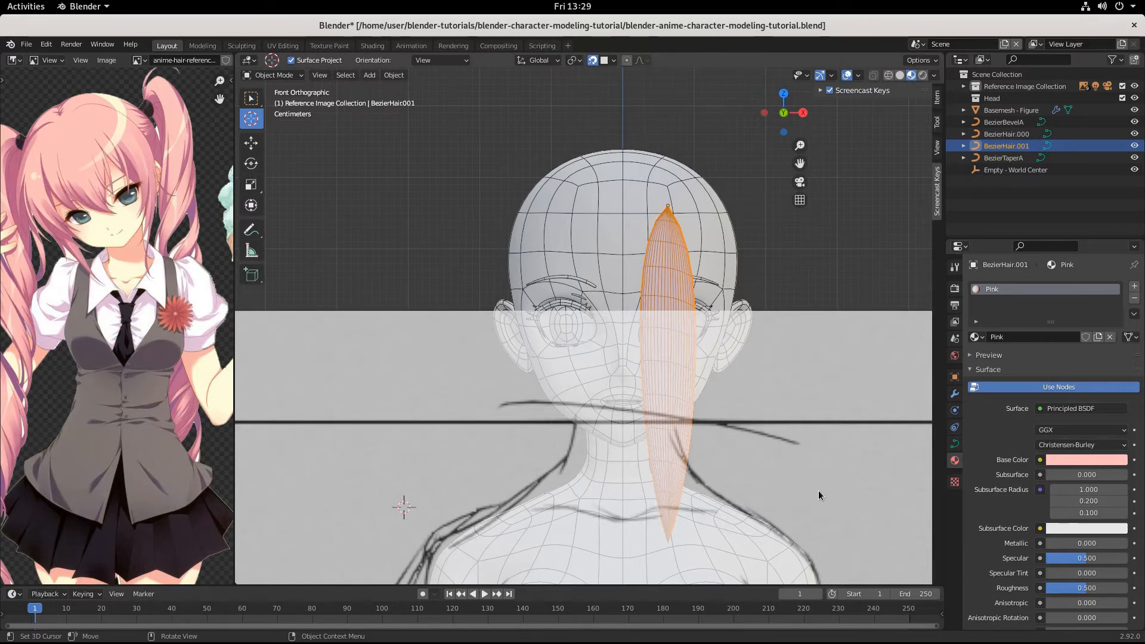
key("s")
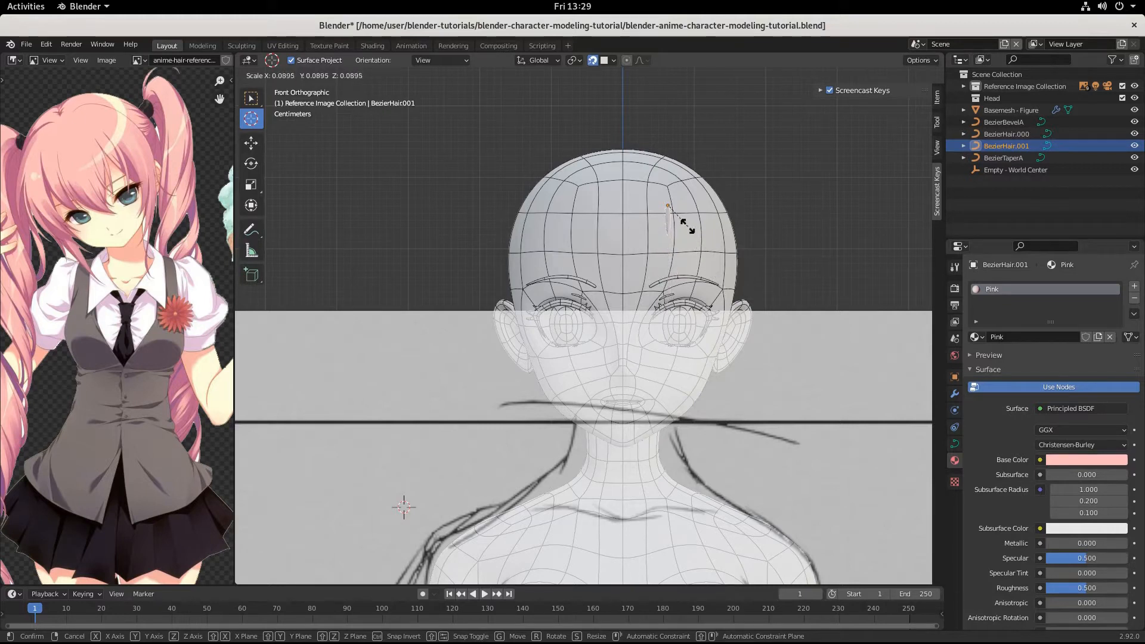
left_click(737, 279)
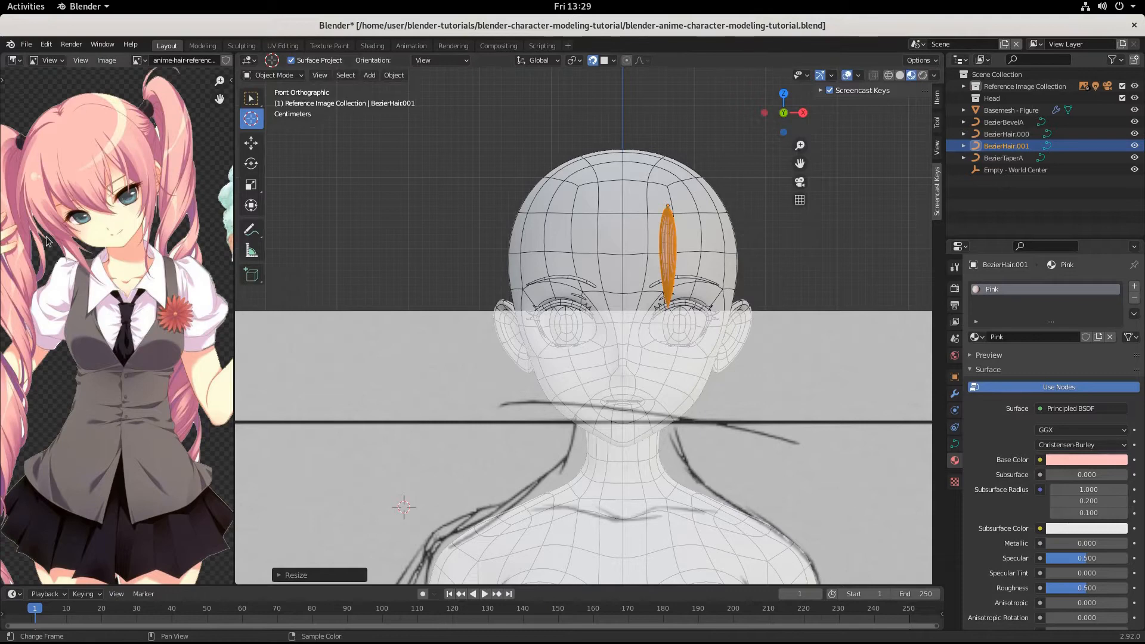
Step: Move the shortened strand so its root snaps onto the surface of the upper forehead above the left eye
middle_click_drag(779, 307, 655, 284)
key("g")
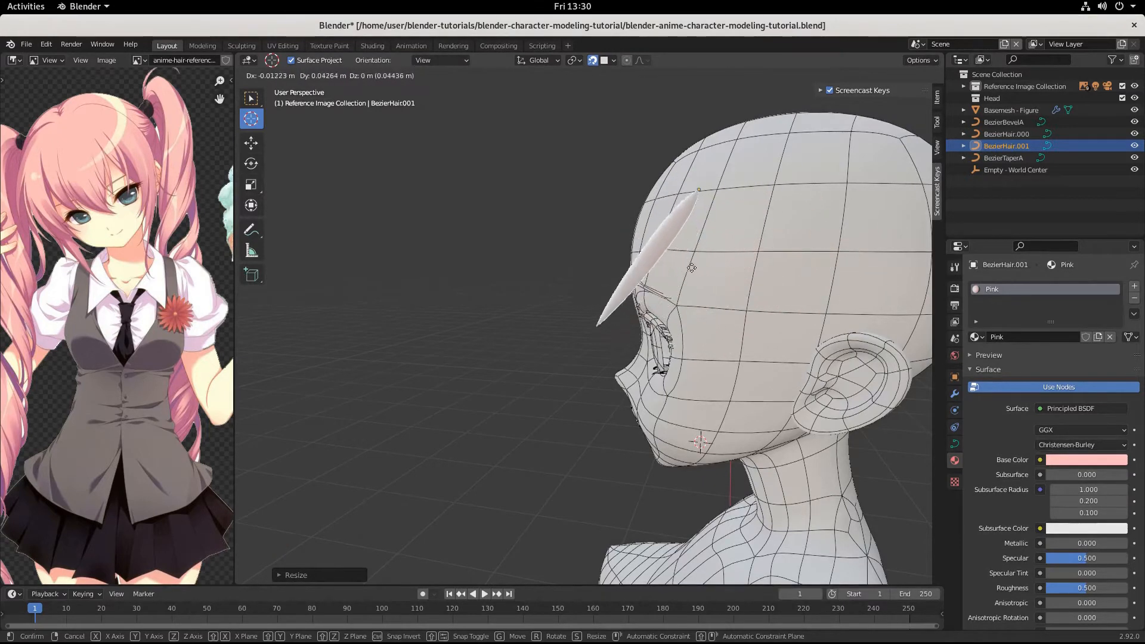
left_click(661, 256)
middle_click_drag(699, 290, 724, 303)
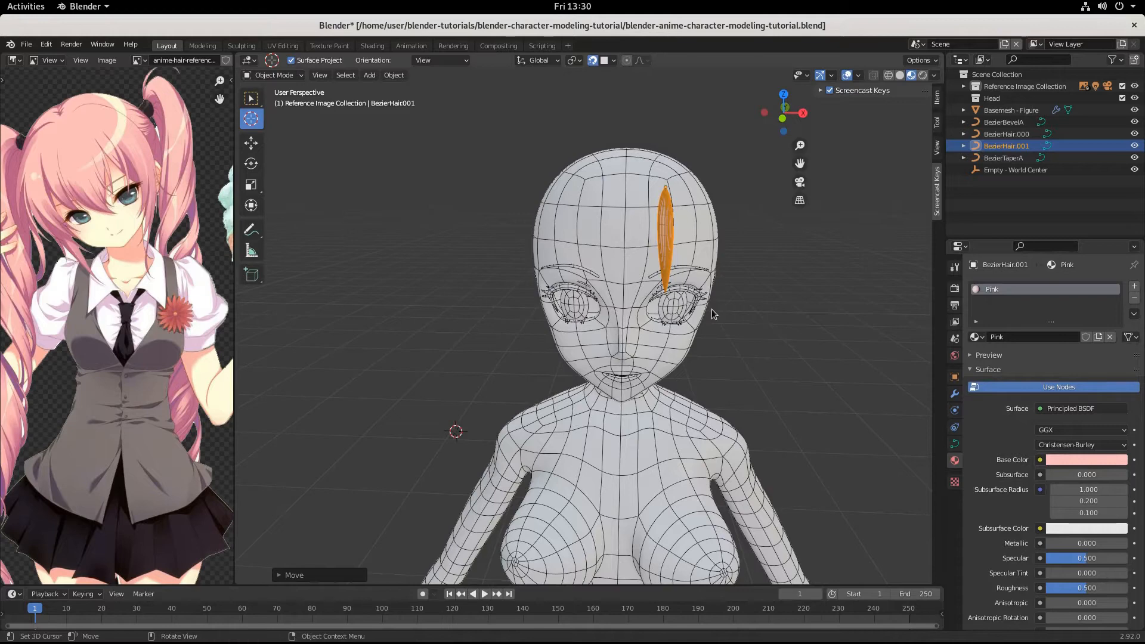
Step: Examine from the front and in the right side view how the strand sits against the forehead
scroll(711, 309, "down", 4)
left_click(810, 335)
scroll(763, 342, "up", 3)
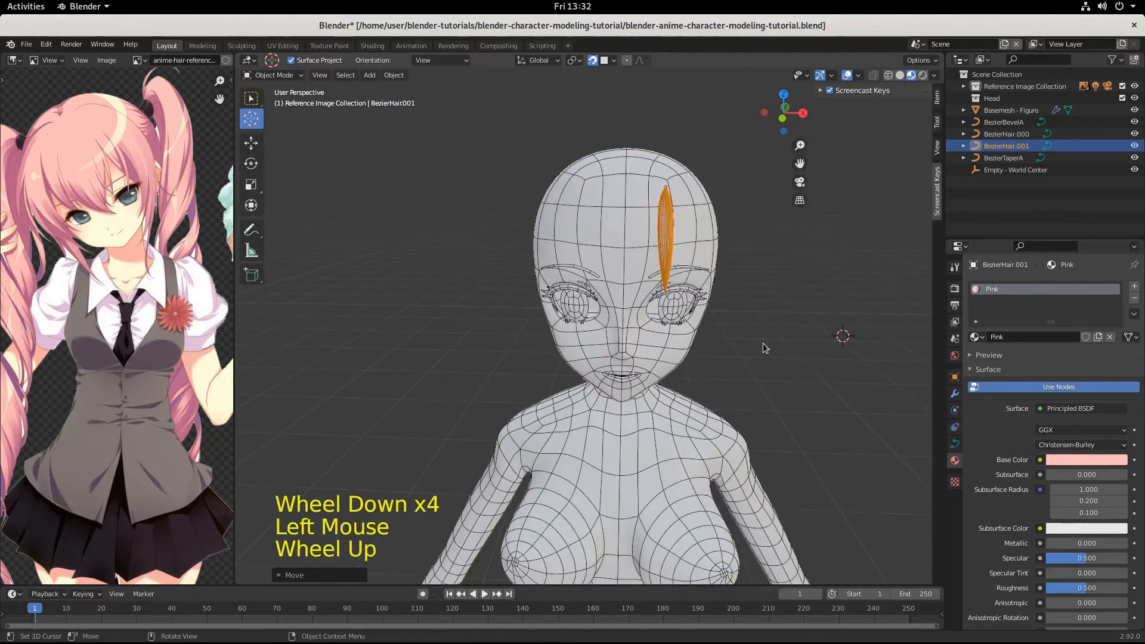
scroll(755, 349, "down", 3)
middle_click_drag(755, 349, 635, 321)
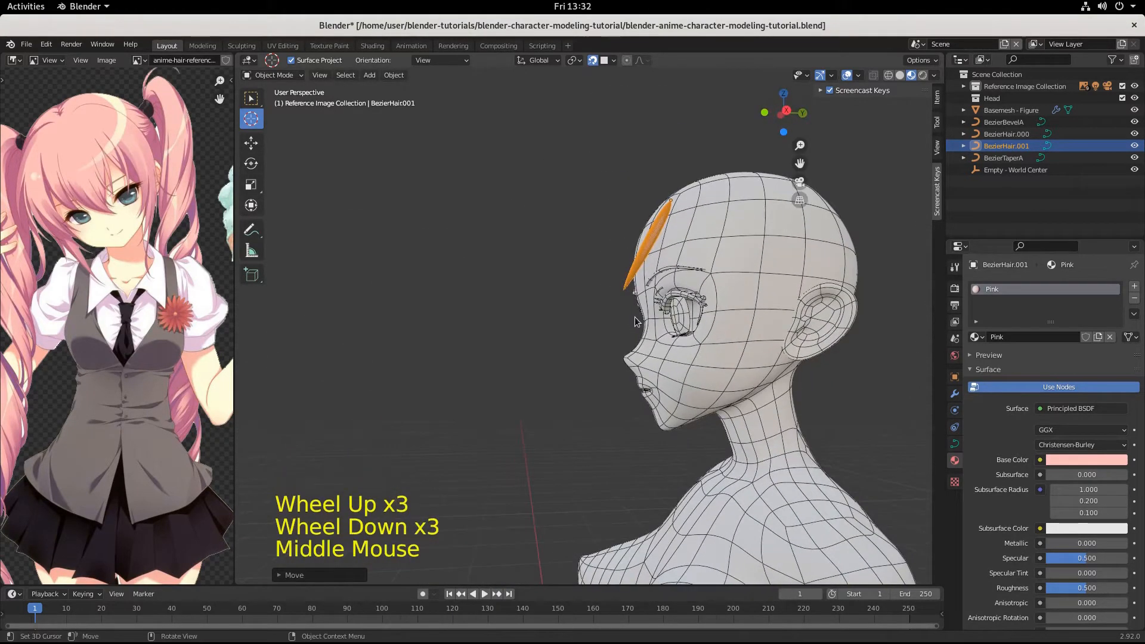
key("KP_3")
middle_click_drag(734, 294, 642, 331, "shift")
scroll(642, 328, "up", 3)
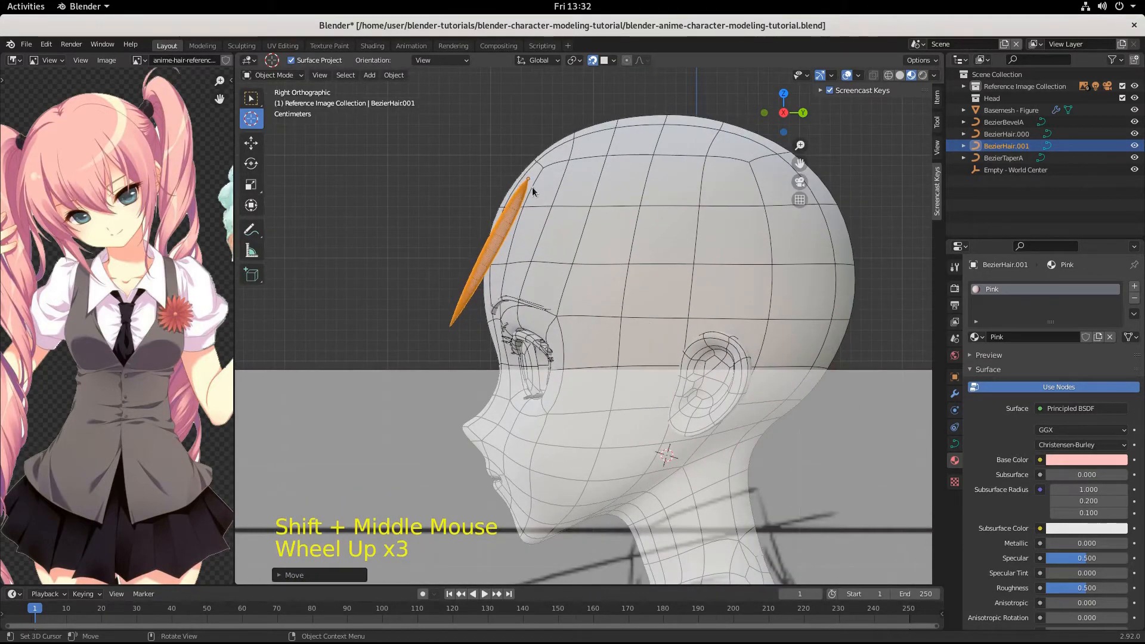
Step: Move the hair strand up and back onto the upper front of the head and scale it down slightly
key("g")
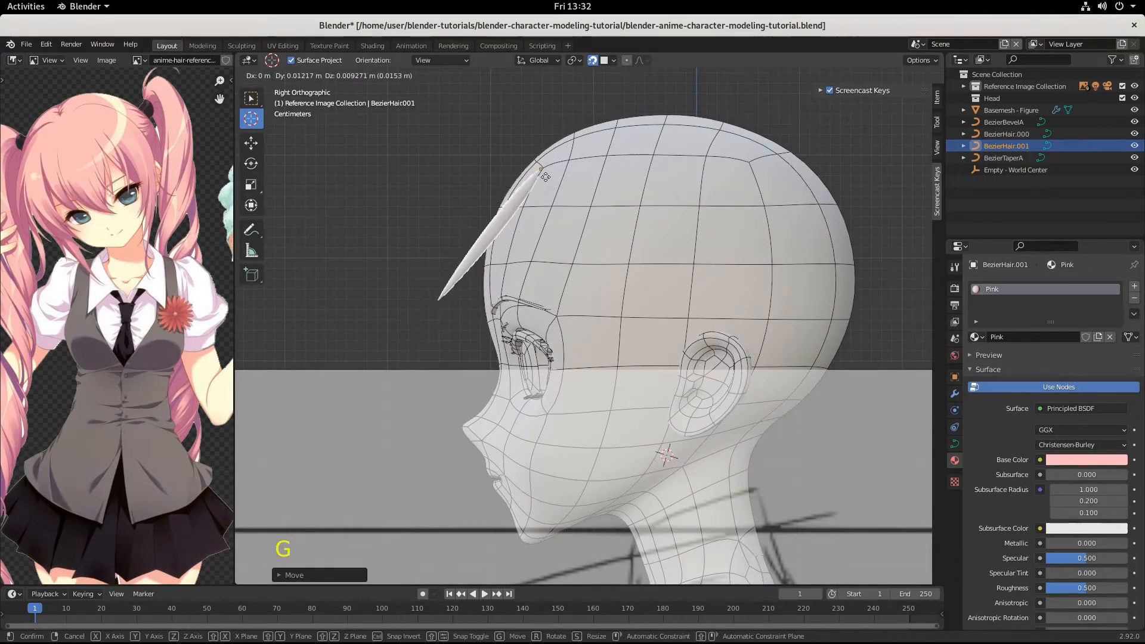
left_click(567, 153)
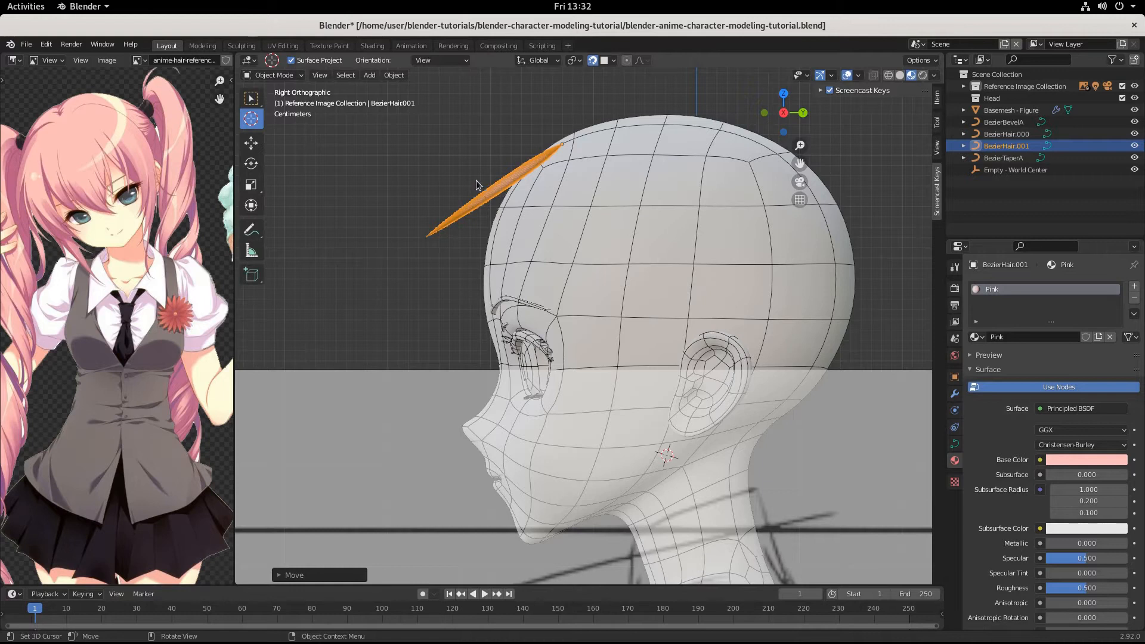
key("s")
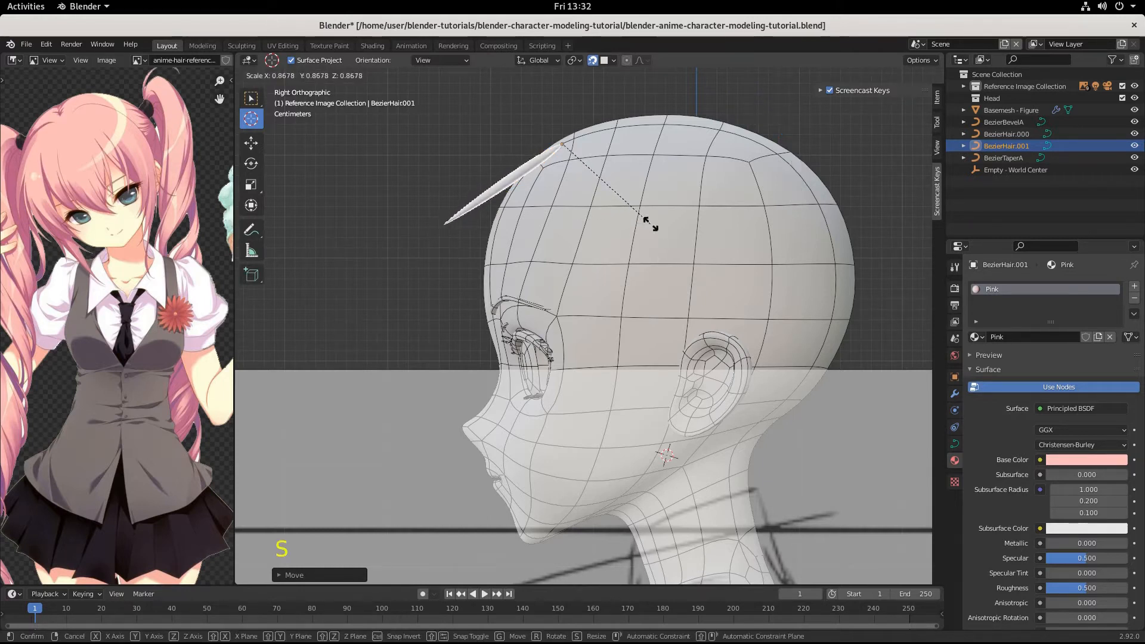
left_click(654, 227)
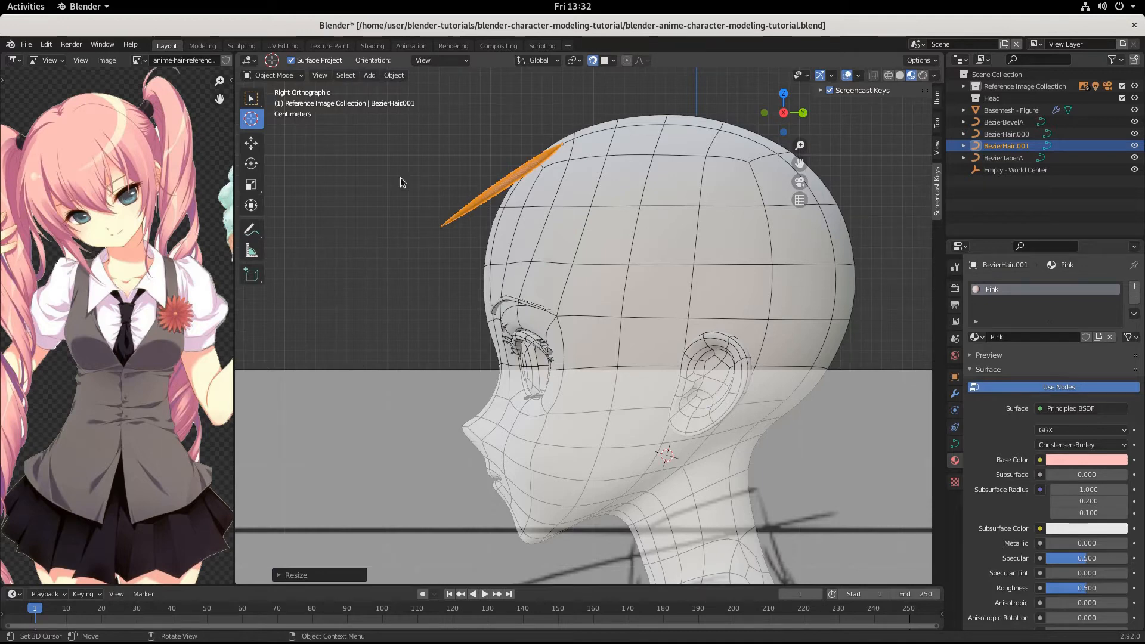
Step: In Edit Mode, rotate the control point at the strand's tip until its handles stand vertical
key("Tab")
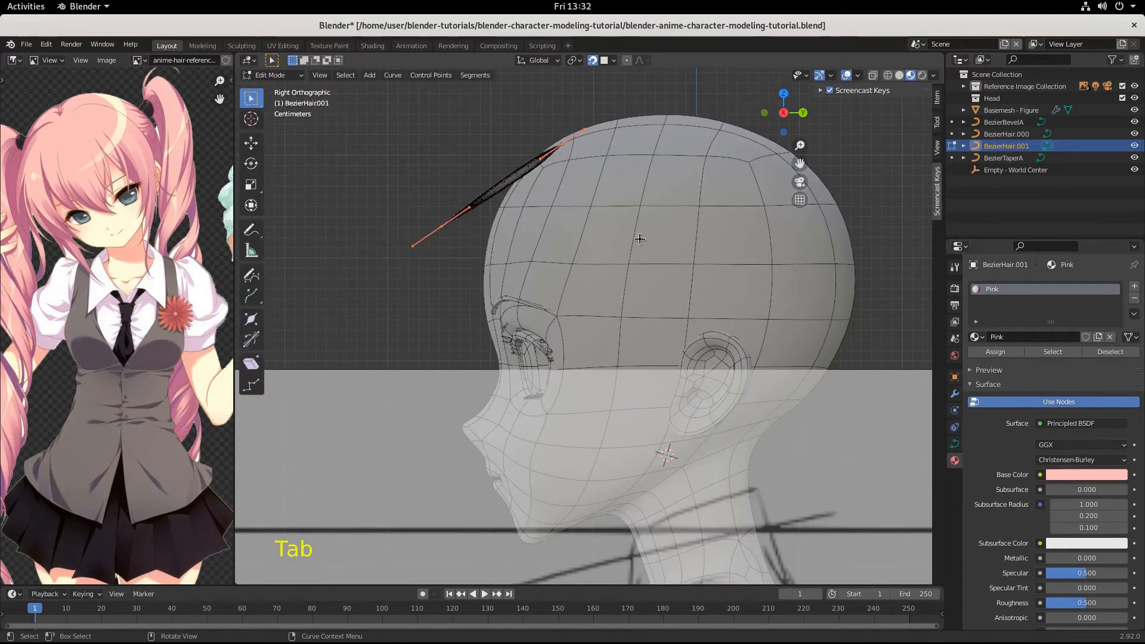
left_click(496, 221)
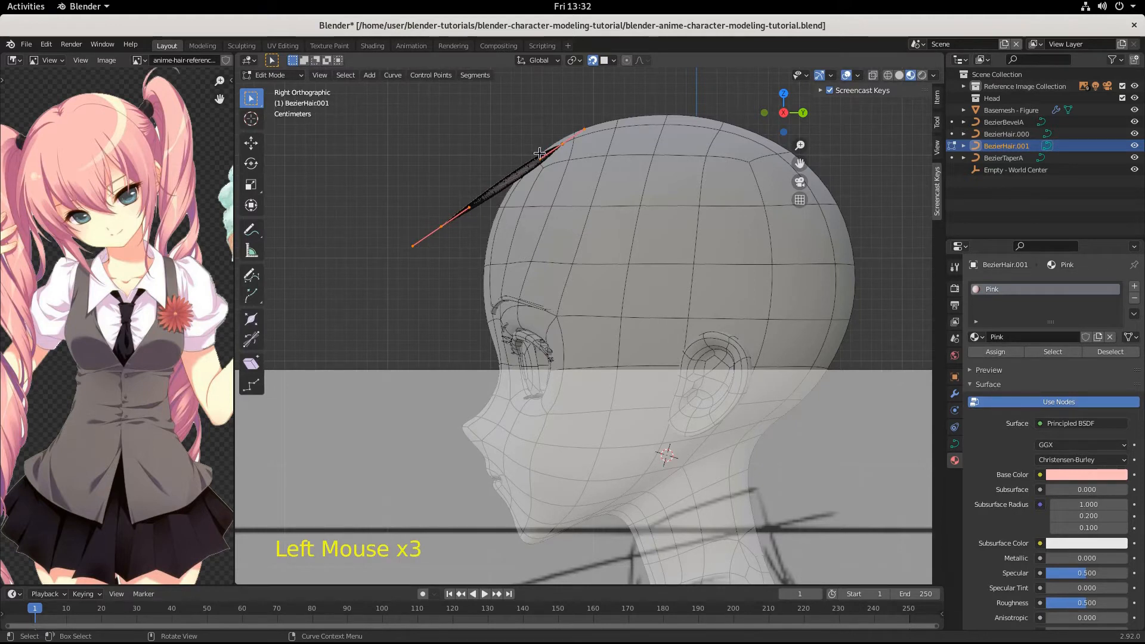
left_click(587, 134)
left_click(441, 226)
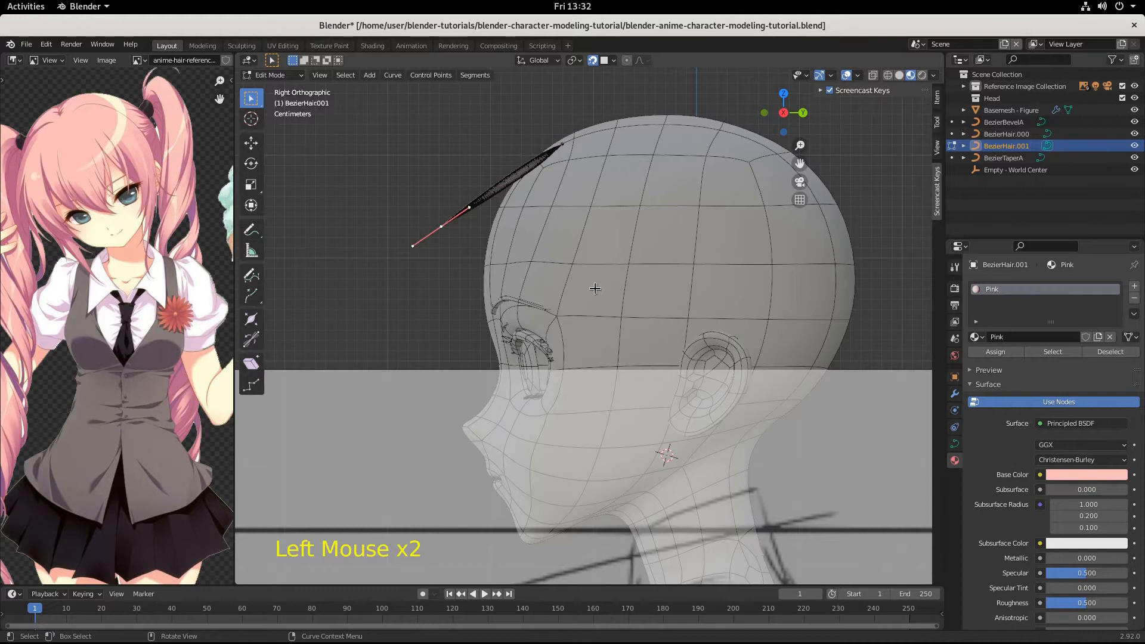
key("r")
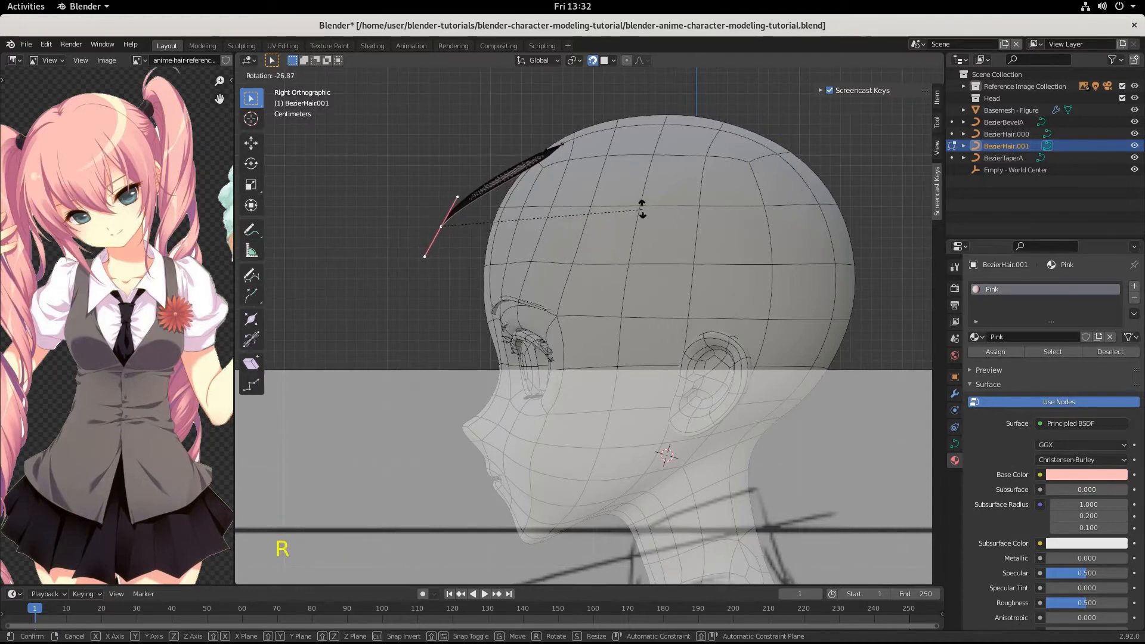
left_click(648, 85)
Step: Lengthen the tip point's handles and move the tip down in front of the forehead, just above the brow
key("s")
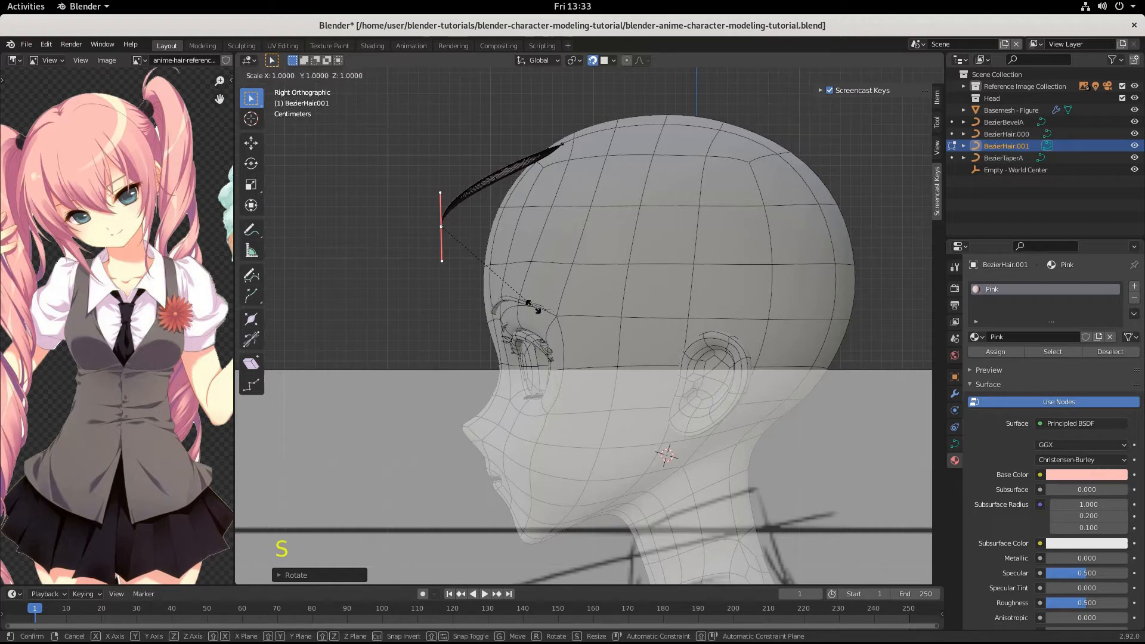
left_click(609, 329)
key("g")
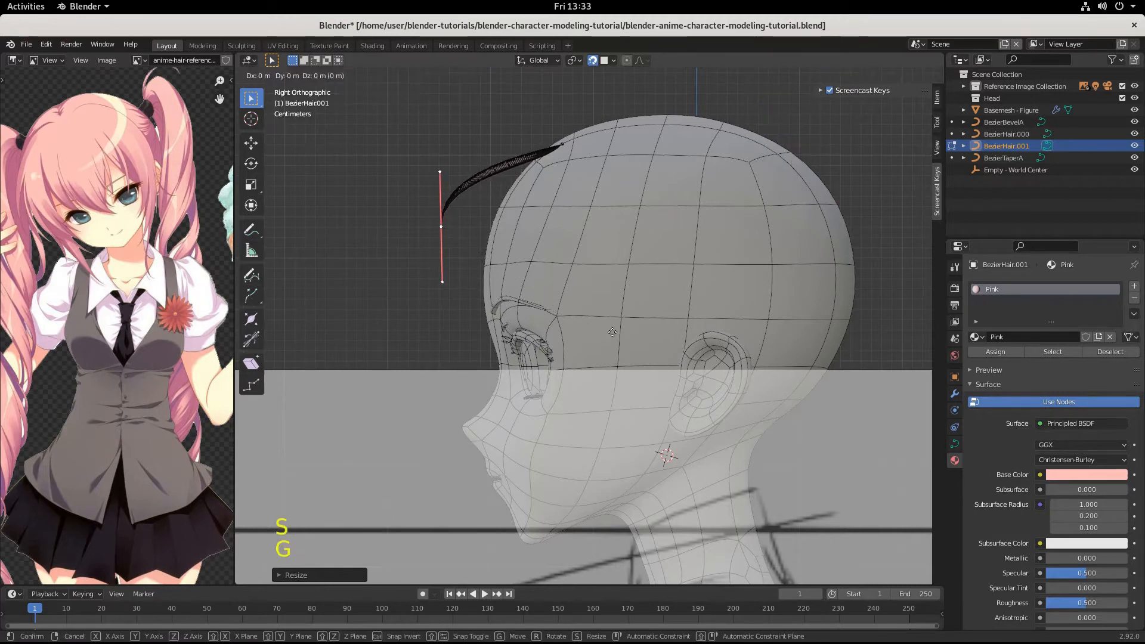
left_click(649, 395)
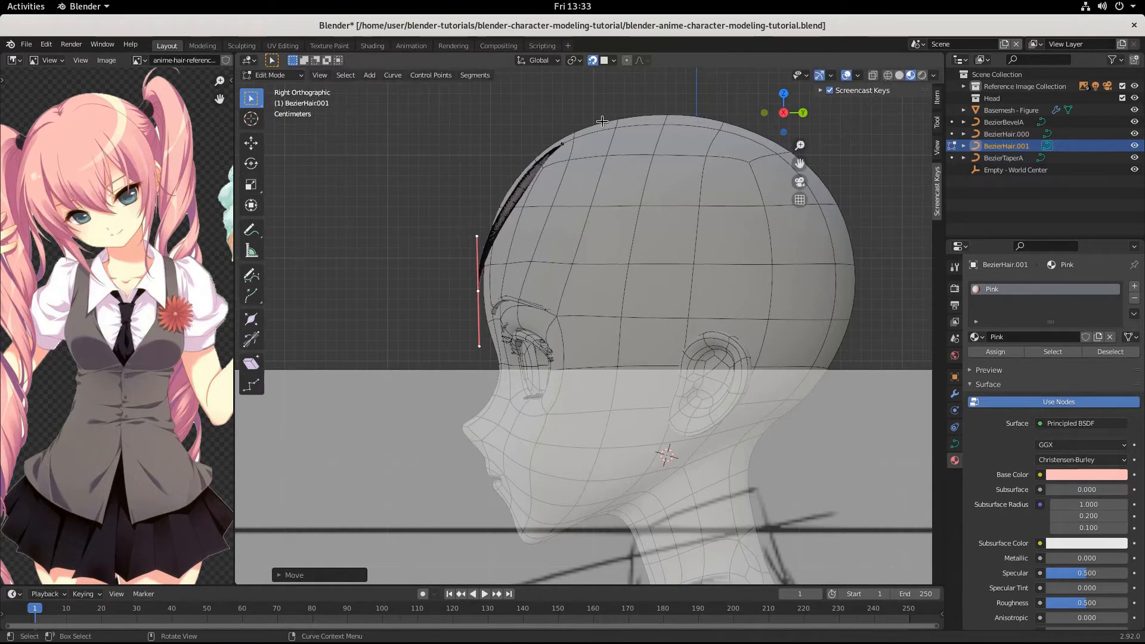
Step: Lengthen the handles of the strand's root control point, rotate them to follow the crown, and reposition the root on the scalp
left_click(563, 140)
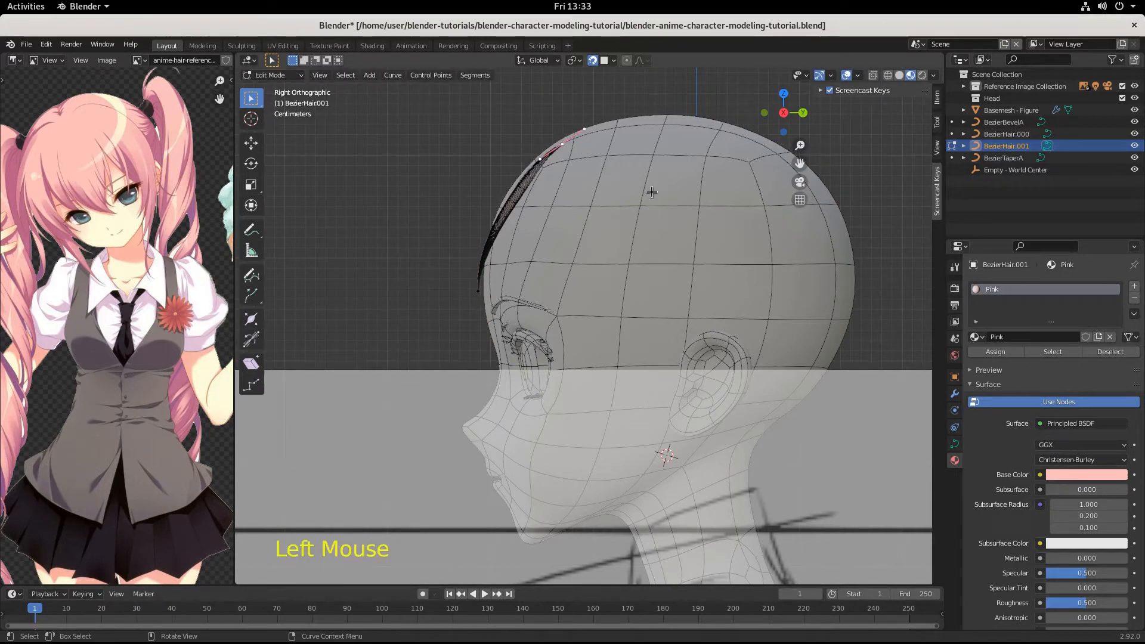
key("s")
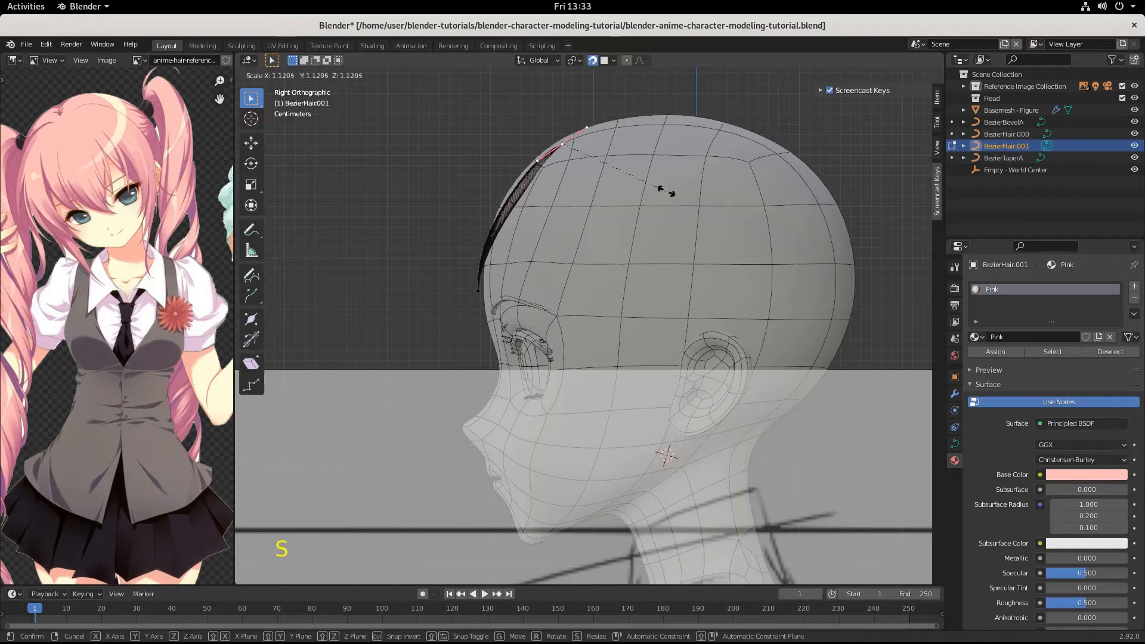
left_click(746, 185)
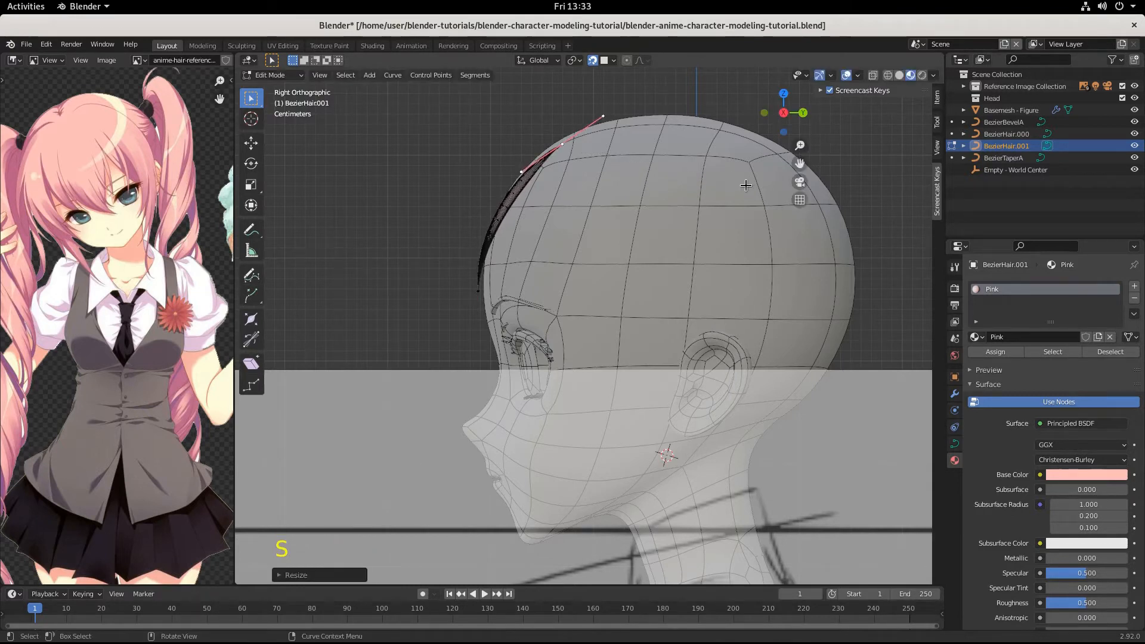
key("r")
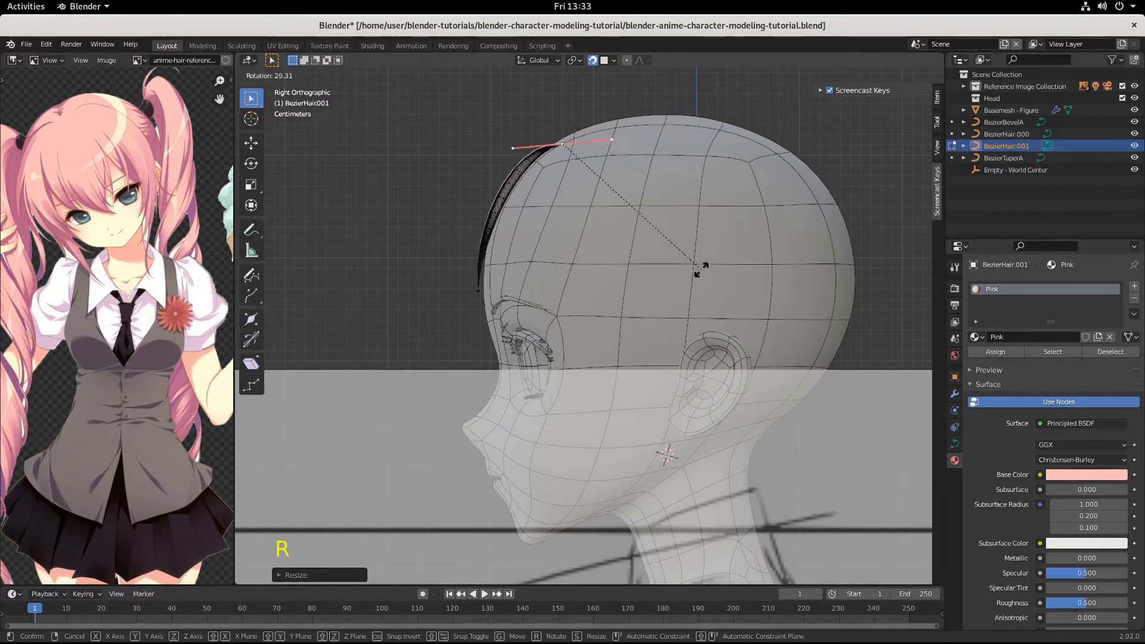
left_click(725, 244)
key("g")
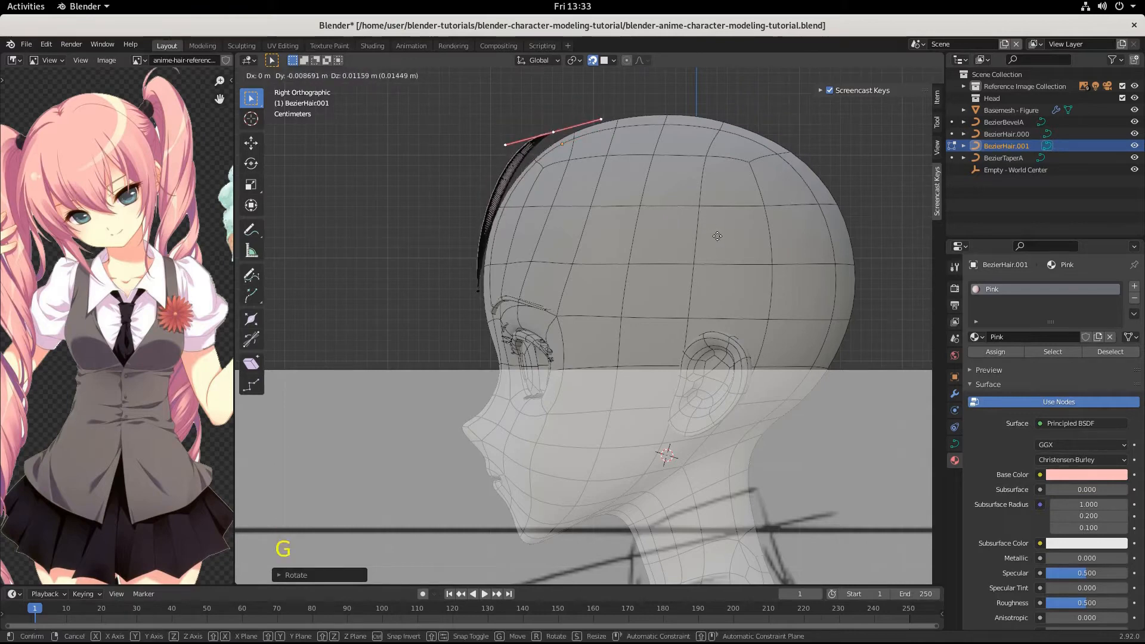
left_click(592, 324)
Step: Rotate the tip control point so its lower handle angles toward the face, and move the tip closer to the brow
scroll(592, 323, "down", 3)
middle_click_drag(591, 324, 699, 319)
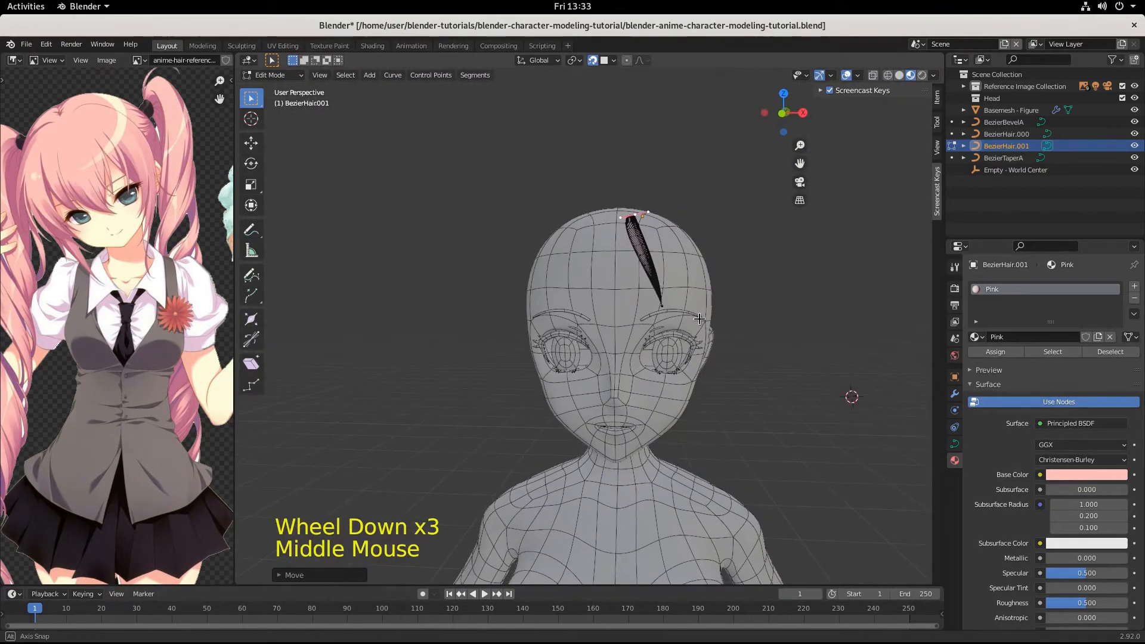
scroll(734, 362, "up", 1)
middle_click_drag(734, 362, 515, 303)
left_click(483, 302)
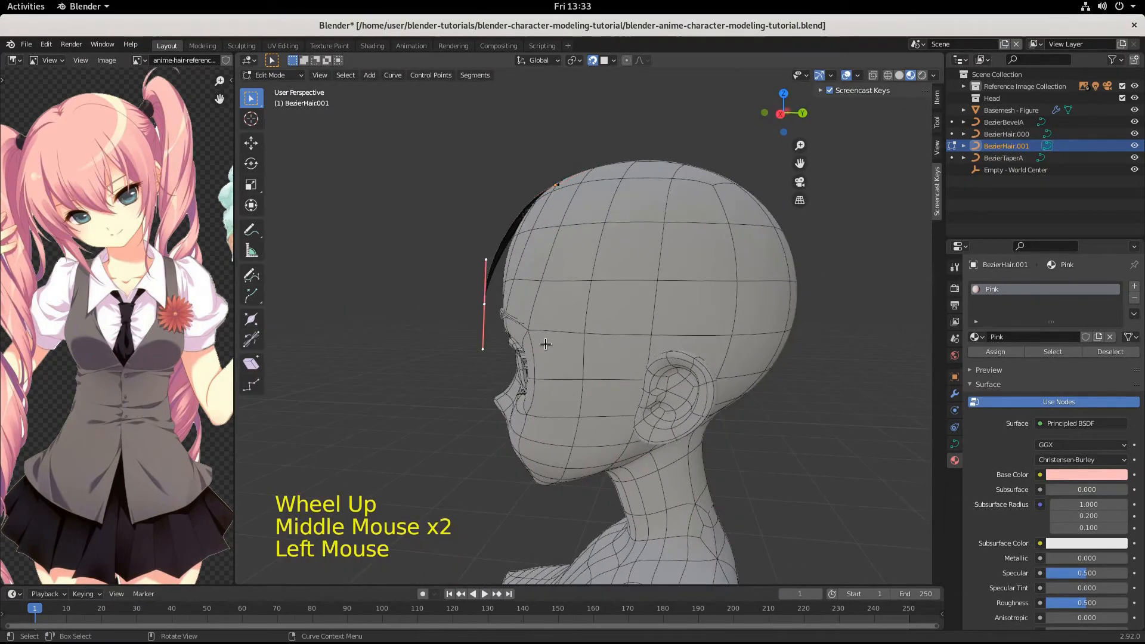
scroll(544, 344, "up", 3)
scroll(540, 358, "down", 3)
middle_click_drag(544, 358, 554, 361)
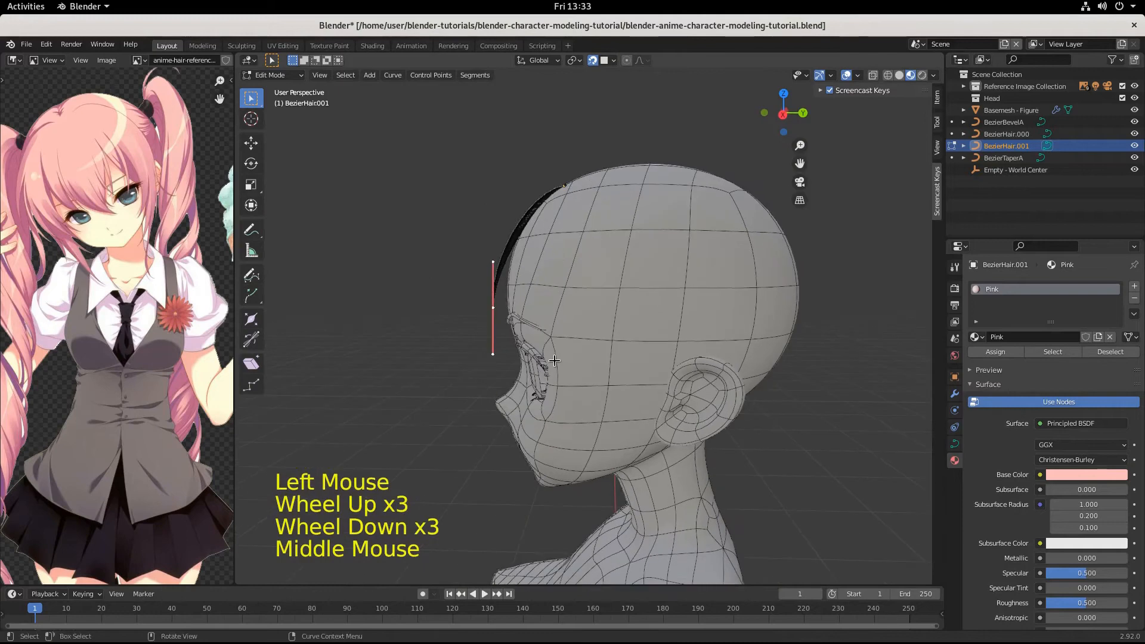
key("r")
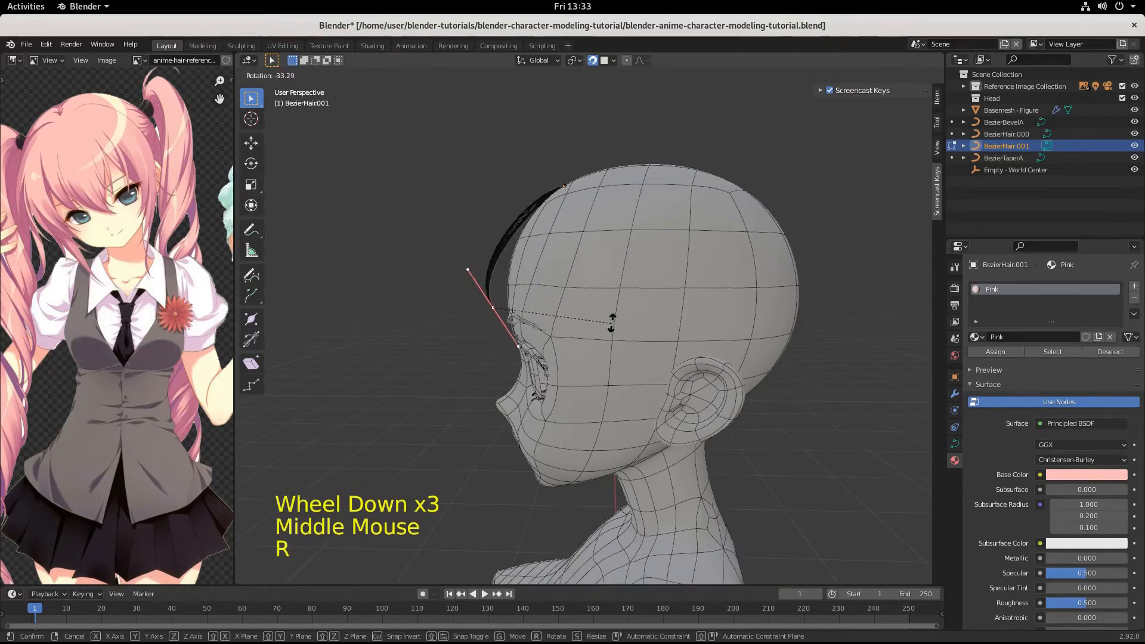
left_click(591, 343)
key("g")
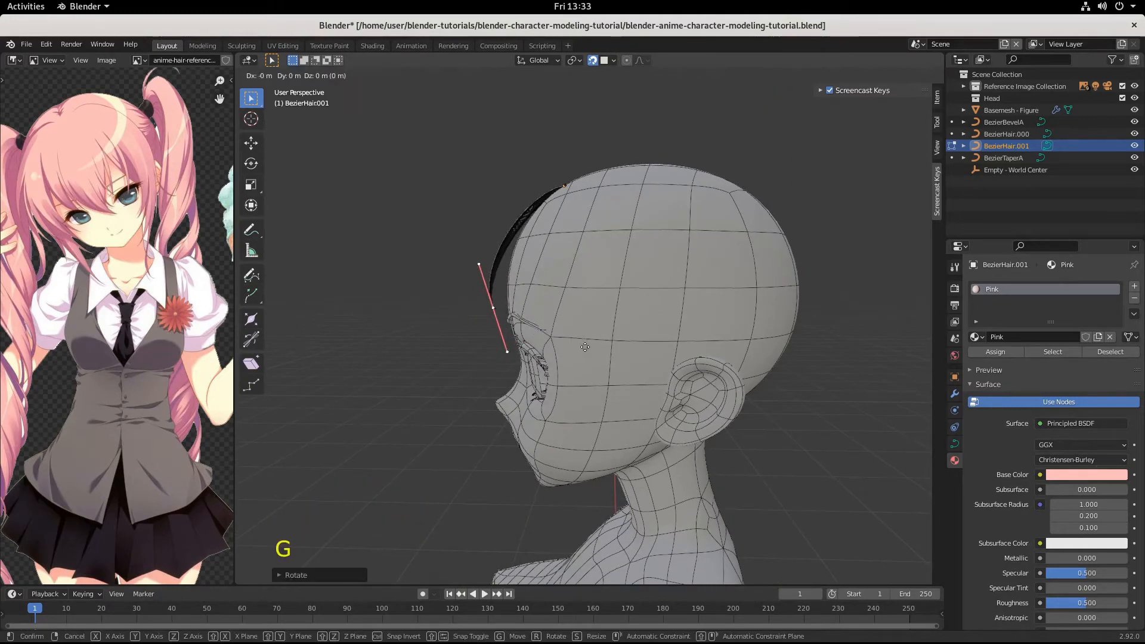
left_click(598, 352)
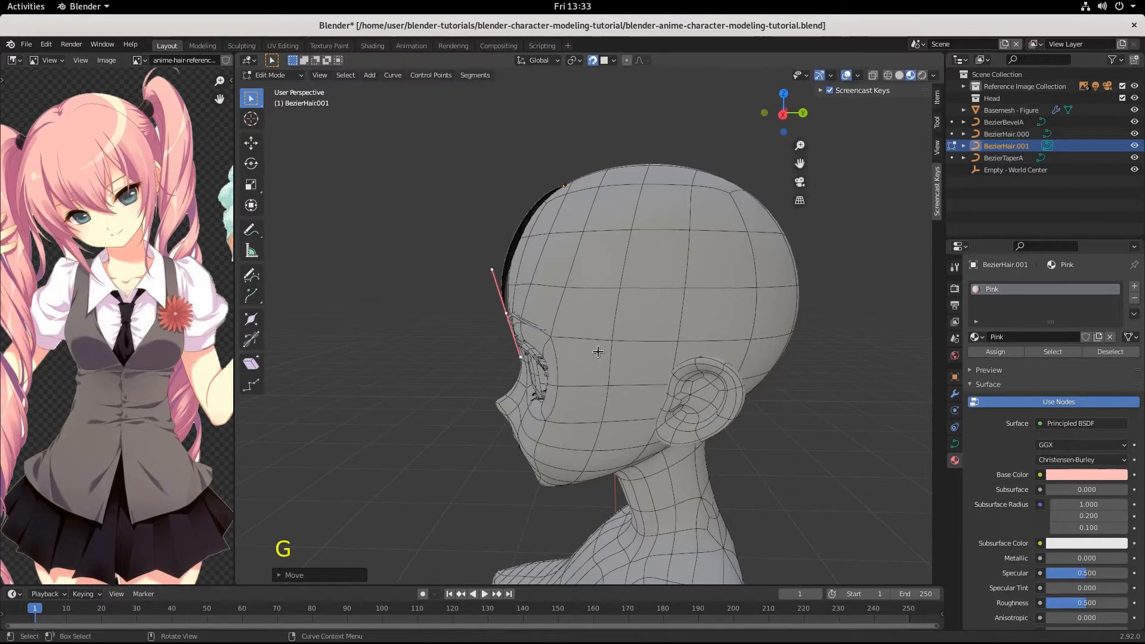
Step: Return to Object Mode and scale the whole hair strand up slightly
key("Tab")
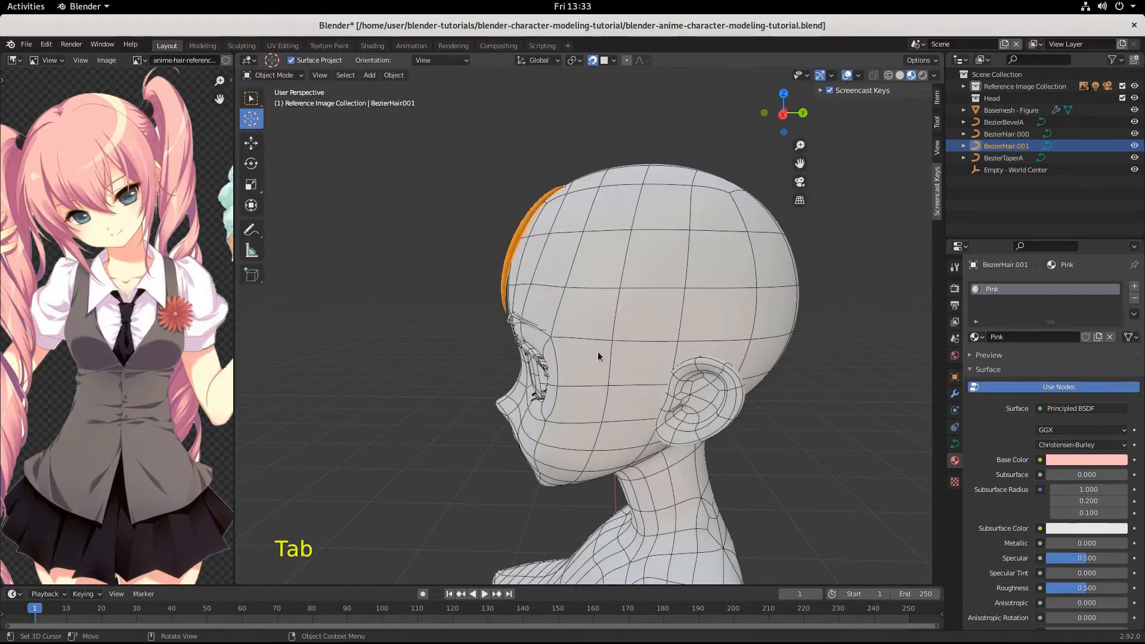
key("Tab")
key("s")
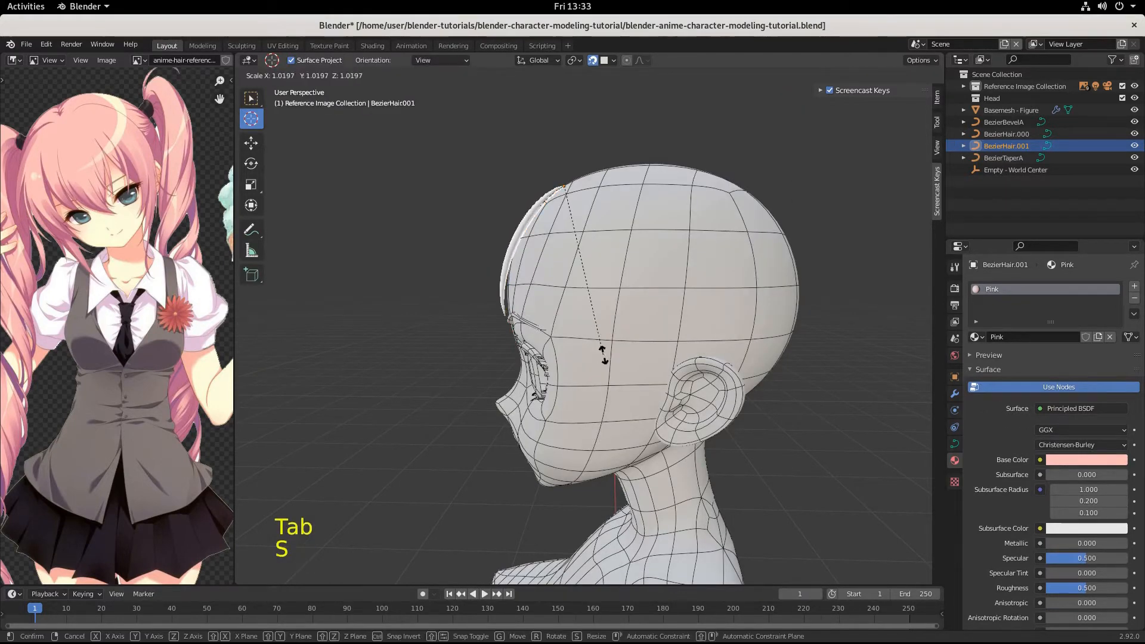
left_click(619, 362)
Step: In Edit Mode, move the strand's tip control point outward and down so the strand stands off the forehead
scroll(582, 351, "down", 2)
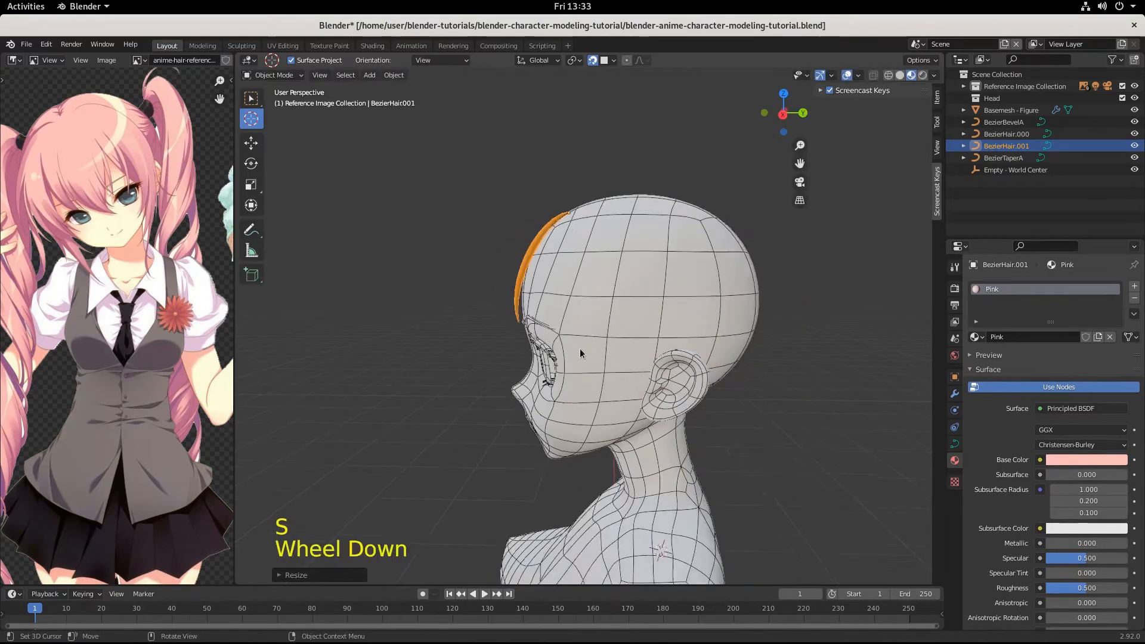
middle_click_drag(525, 370, 579, 383)
scroll(578, 383, "up", 2)
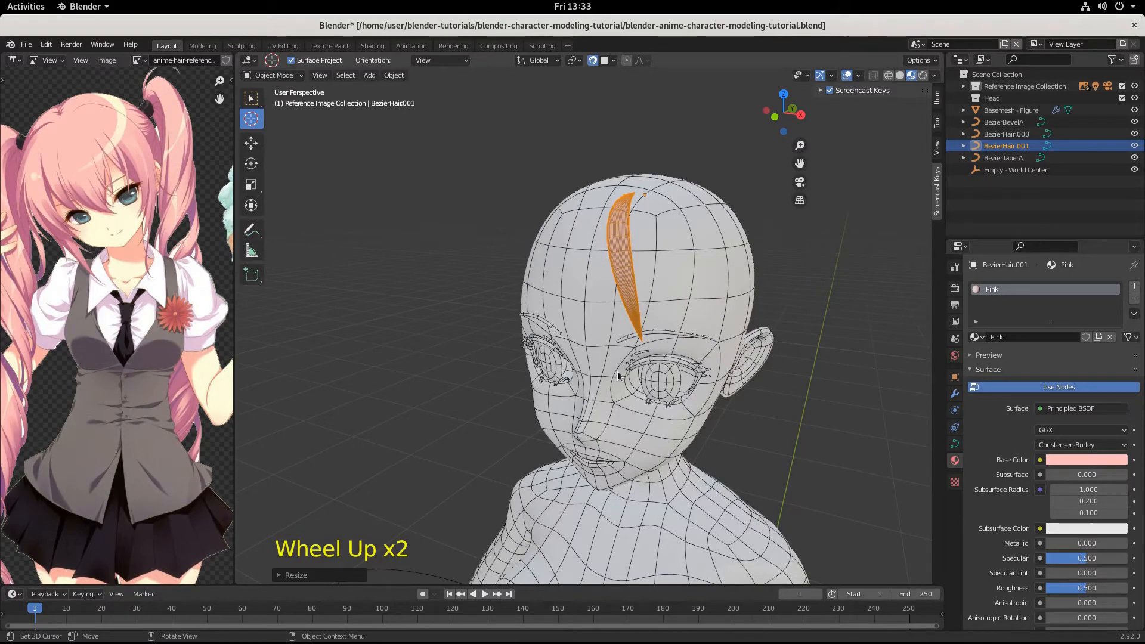
scroll(617, 372, "down", 2)
middle_click_drag(617, 373, 645, 353)
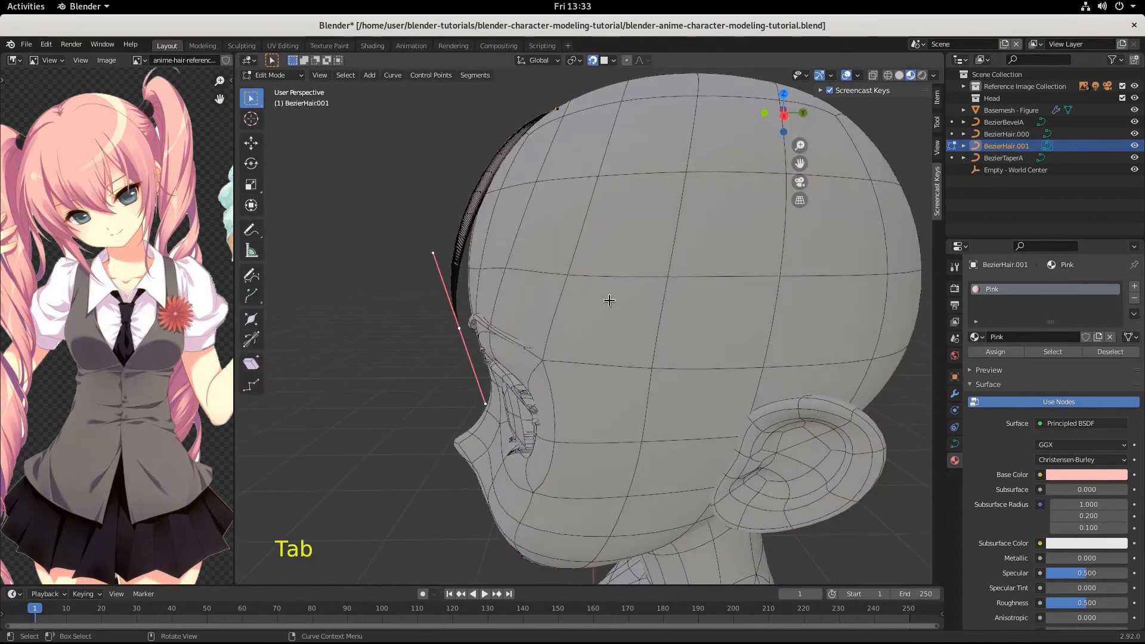
scroll(531, 316, "down", 1)
middle_click_drag(538, 309, 596, 378)
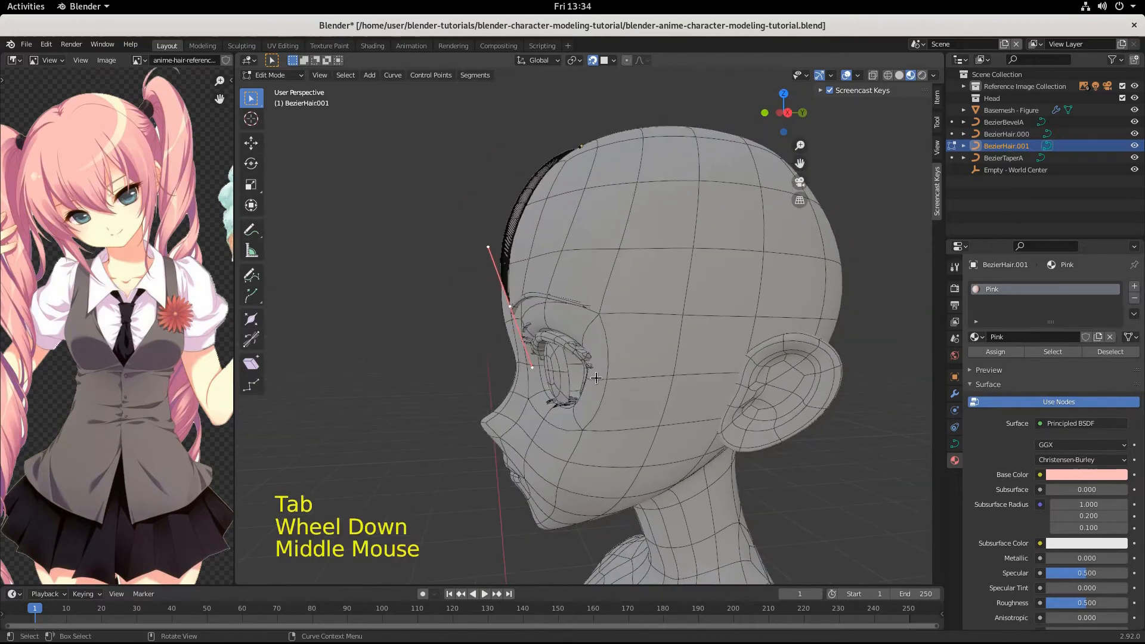
key("g")
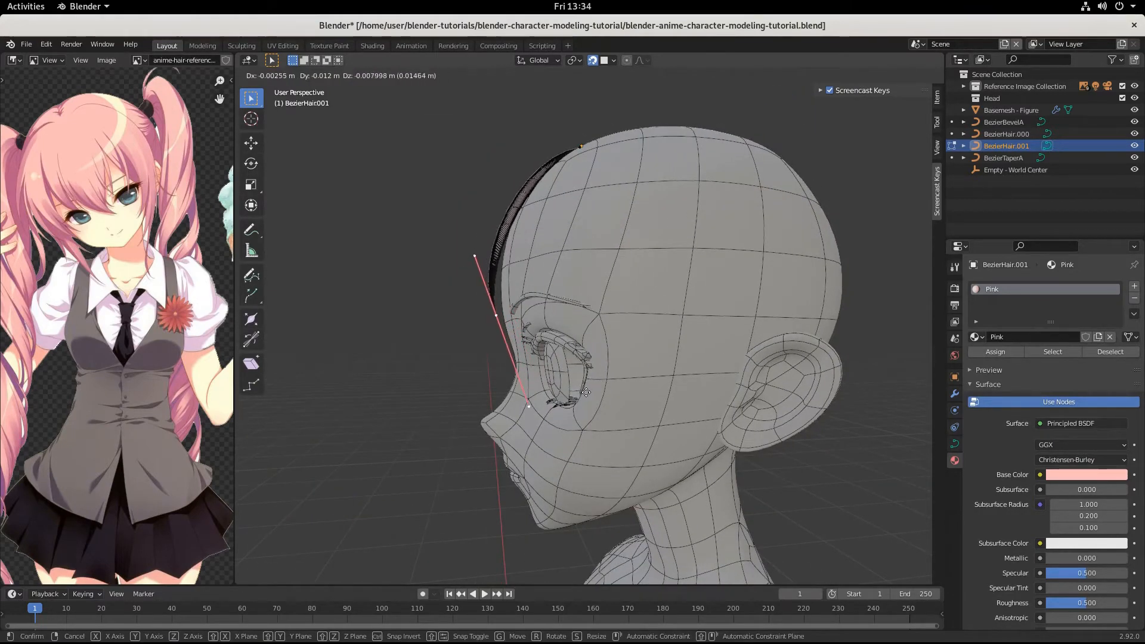
left_click(600, 377)
Step: Rotate the strand's root control point until its handles lie nearly horizontal, arching the strand away from the scalp
scroll(600, 378, "down", 3)
middle_click_drag(600, 378, 807, 353)
scroll(662, 354, "up", 4)
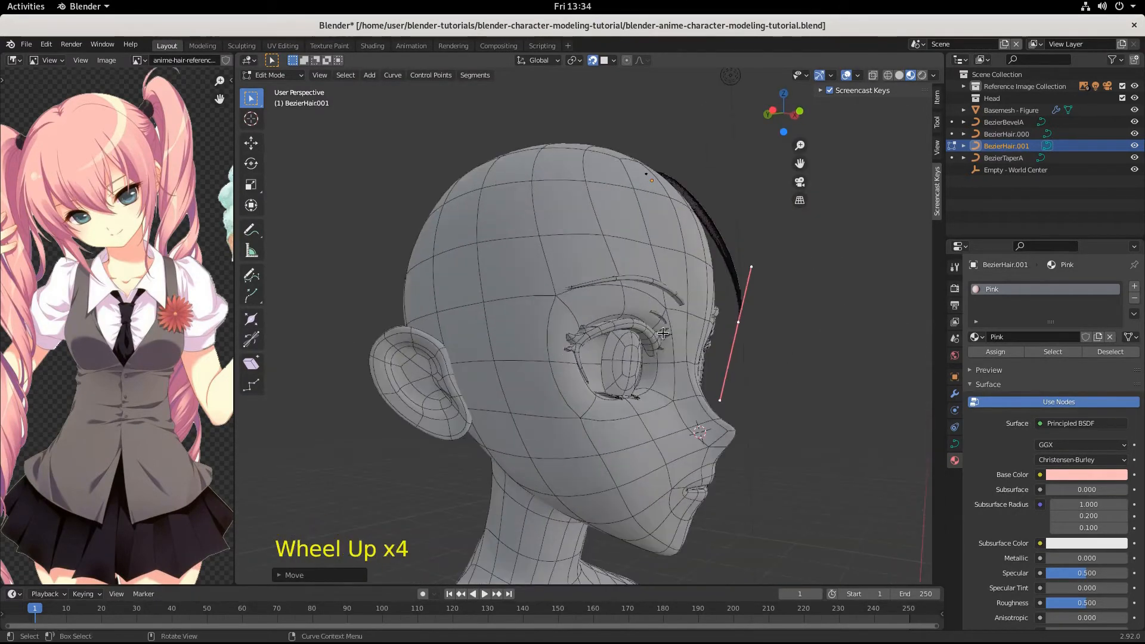
middle_click_drag(662, 355, 662, 228)
left_click(616, 147)
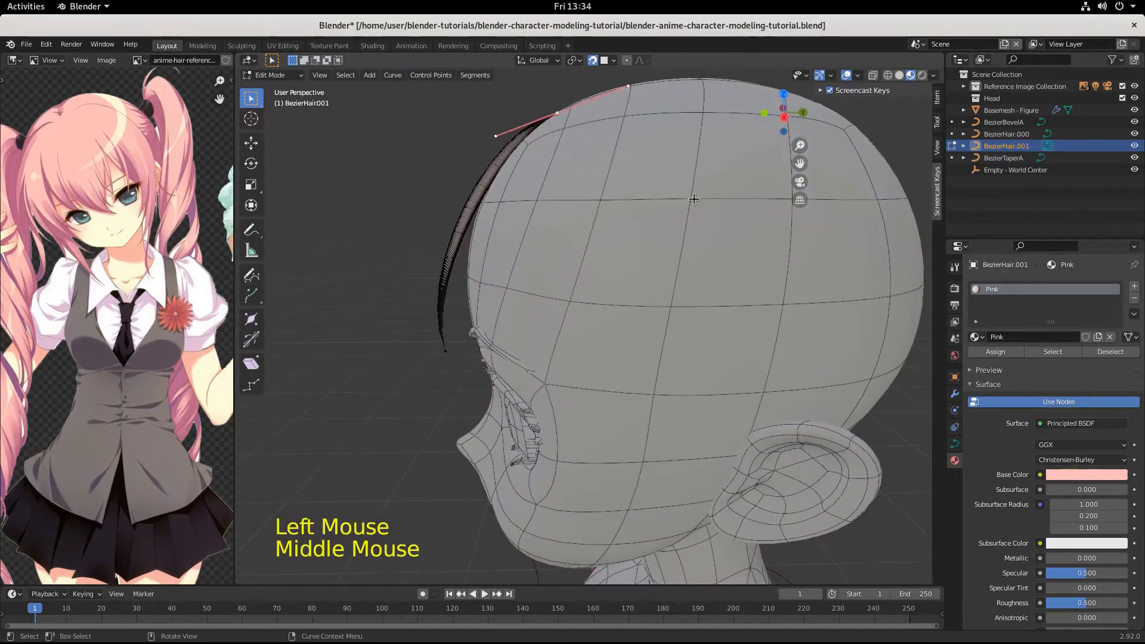
key("r")
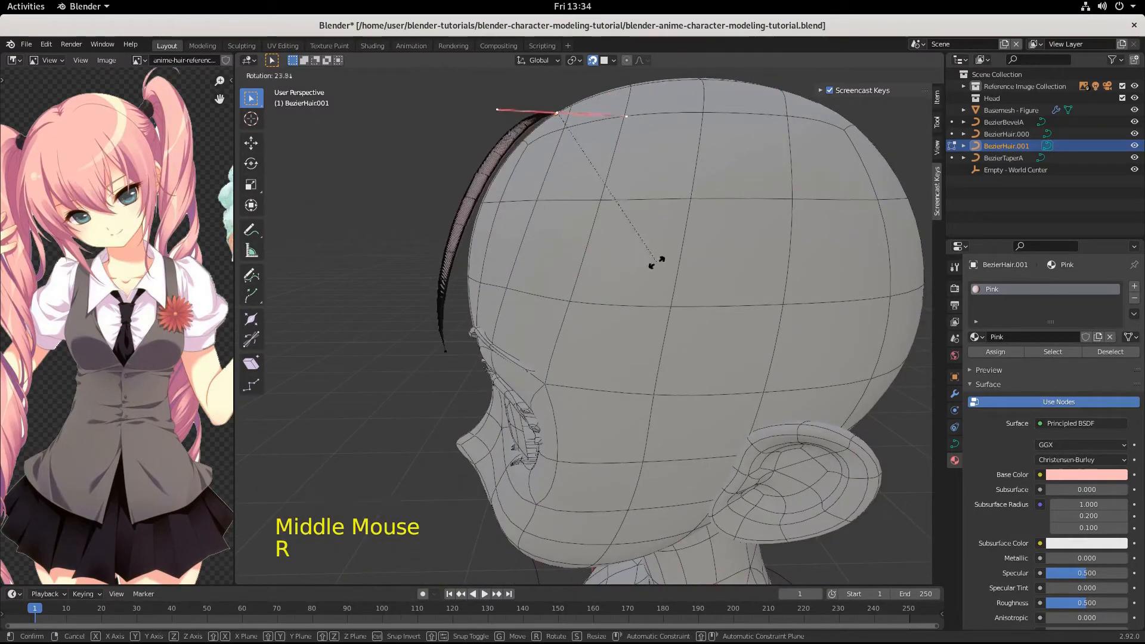
left_click(672, 259)
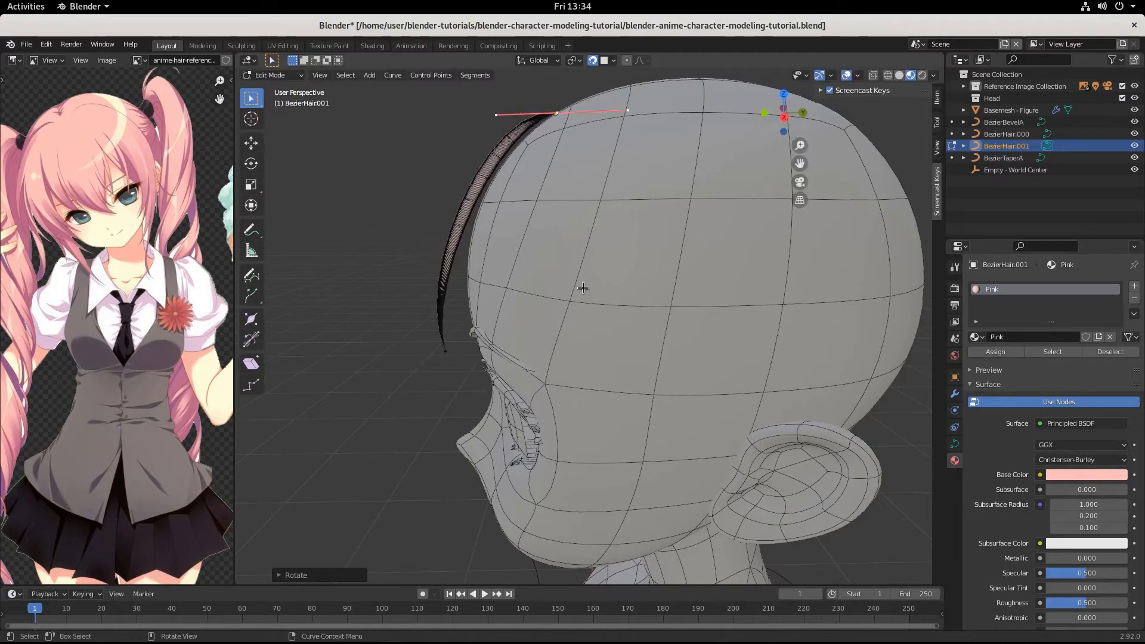
Step: Try rotating the strand's root control point and then scaling its handles
scroll(583, 287, "down", 2)
middle_click_drag(583, 286, 576, 219)
scroll(703, 256, "up", 4)
left_click(581, 171)
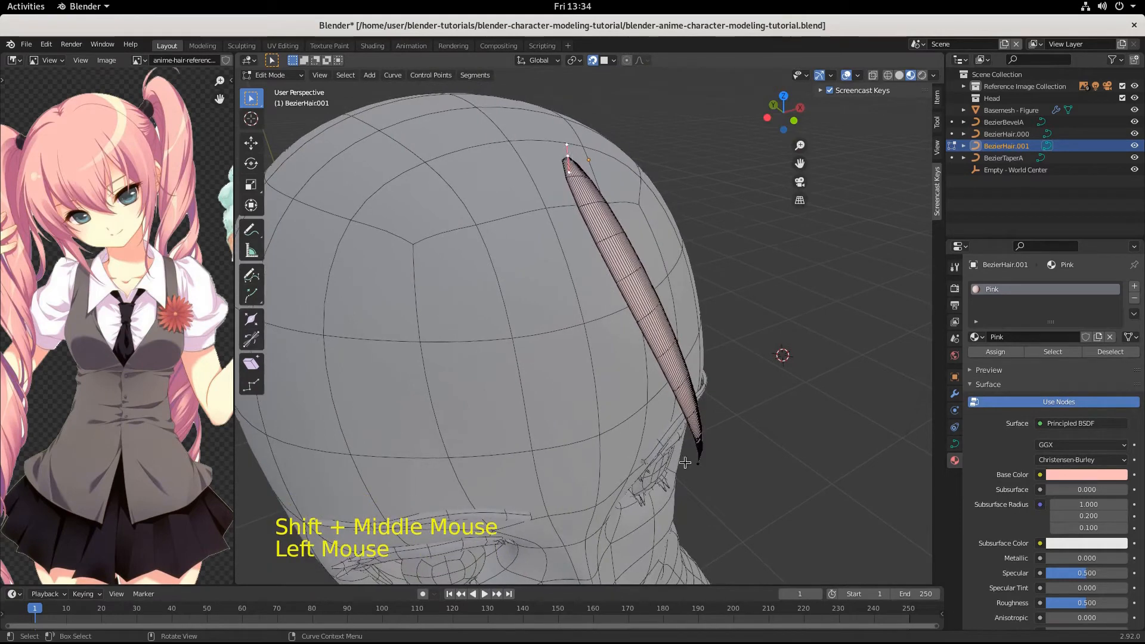
left_click(571, 157)
middle_click_drag(571, 157, 584, 349)
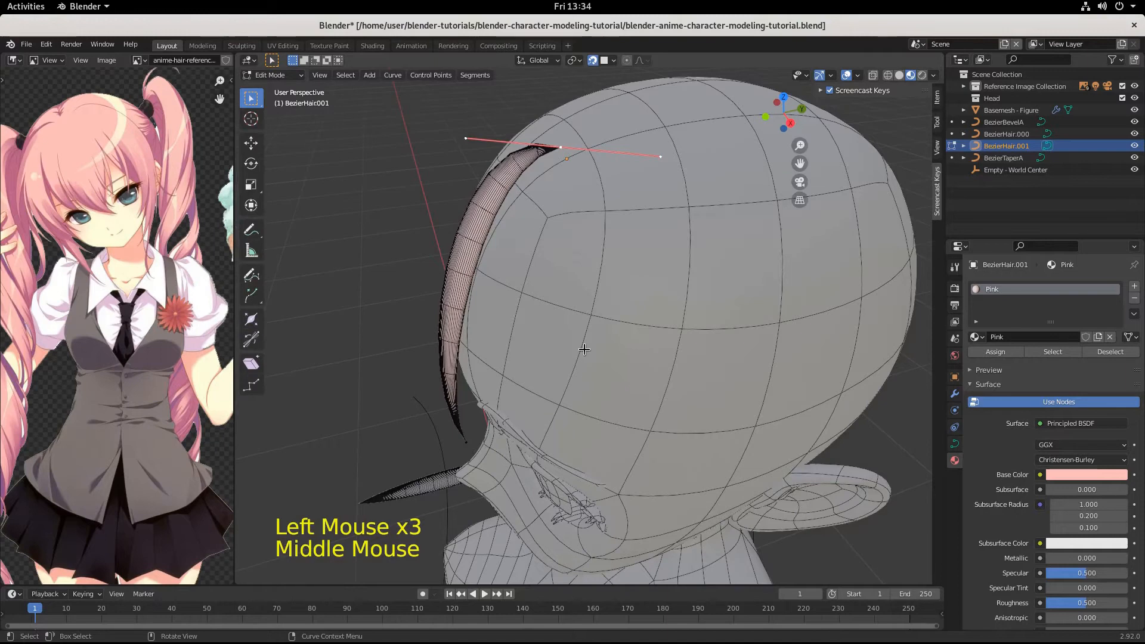
key("r")
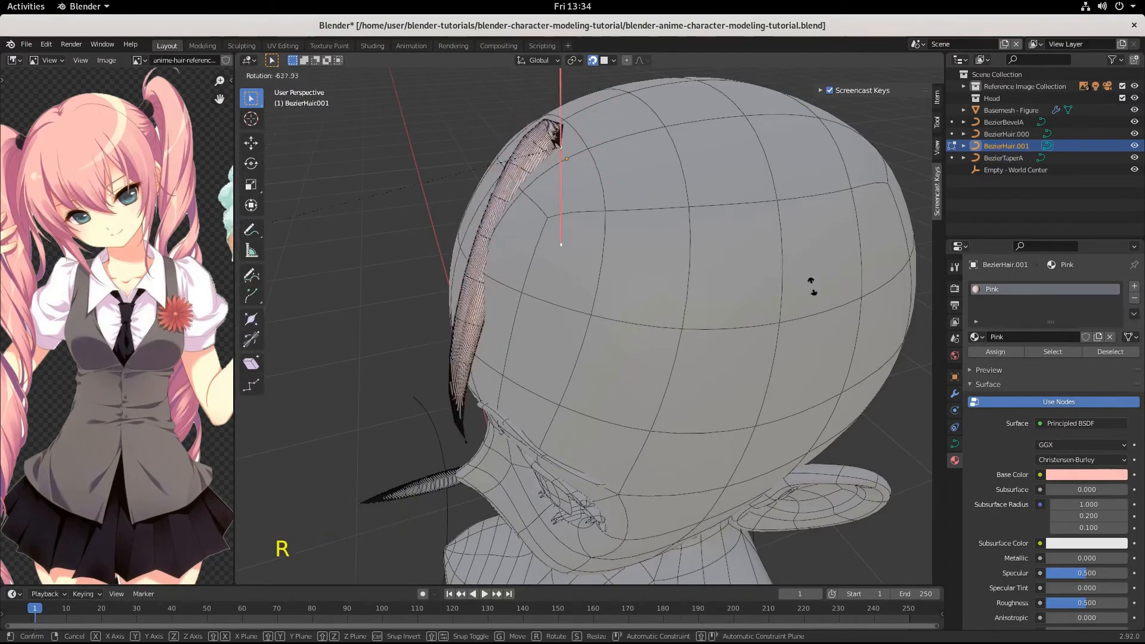
right_click(917, 447)
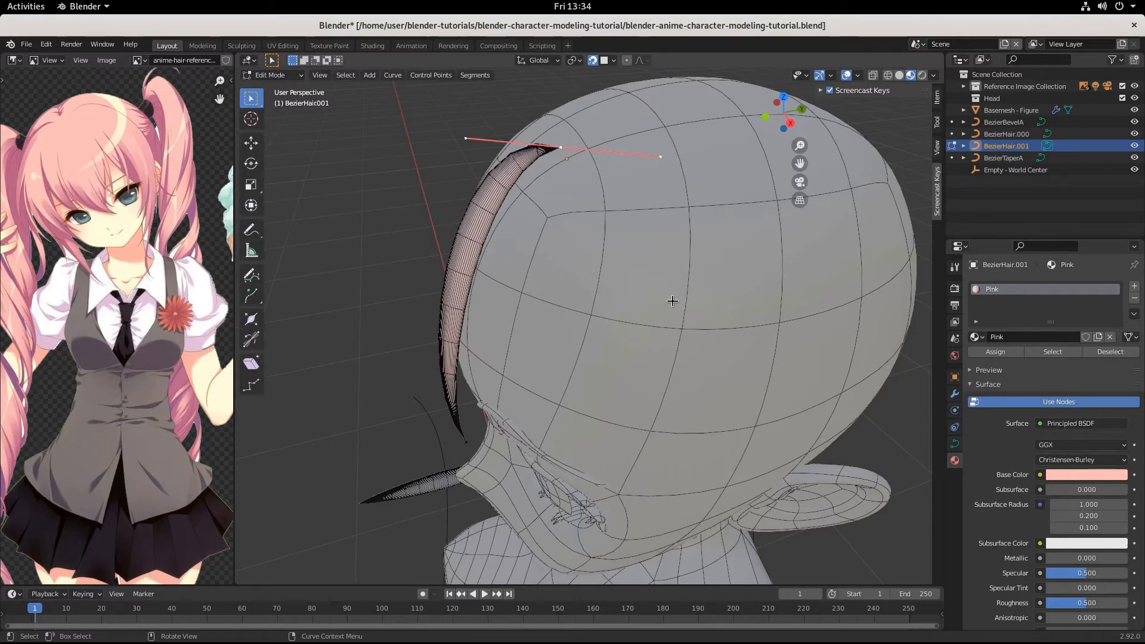
key("s")
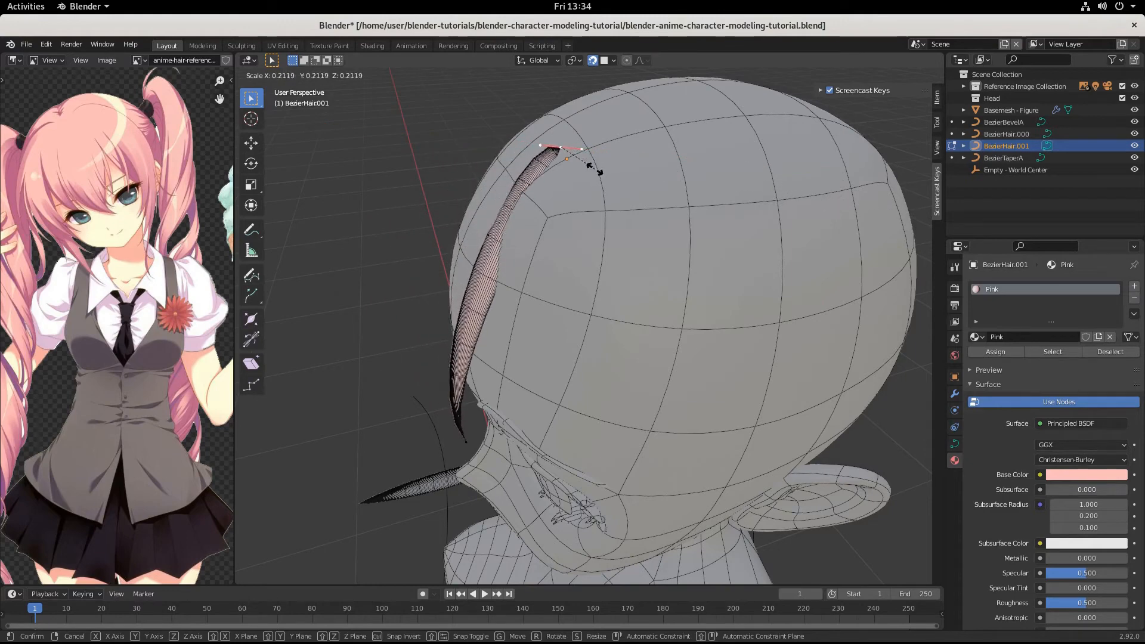
left_click(753, 292)
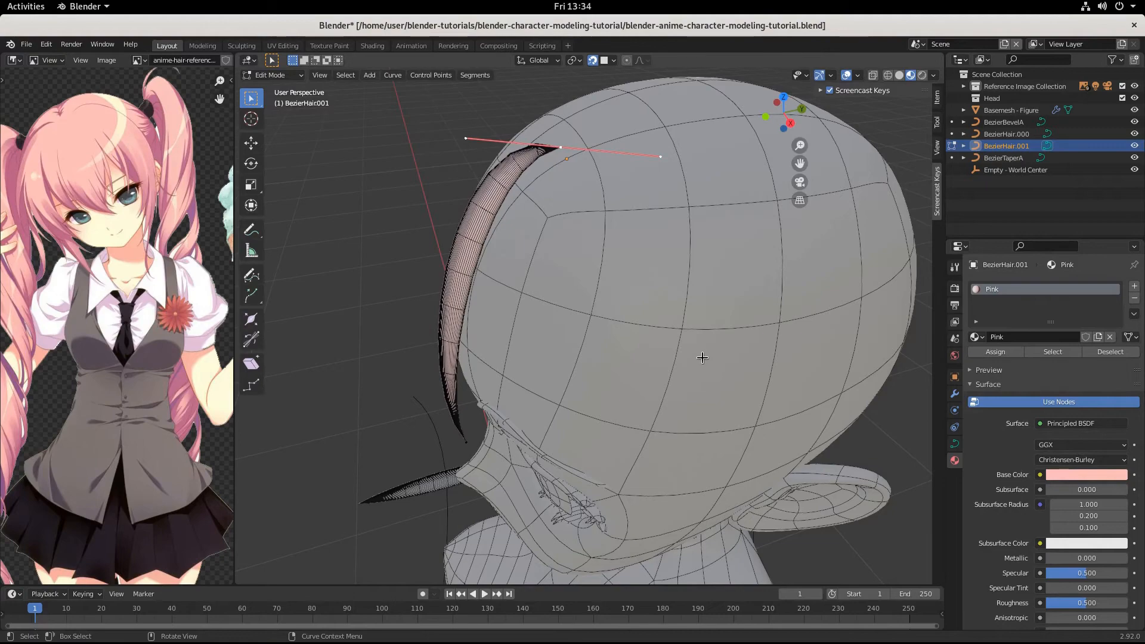
Step: Move the strand's tip control point slightly up and inward, closer to the forehead
middle_click_drag(702, 358, 664, 321)
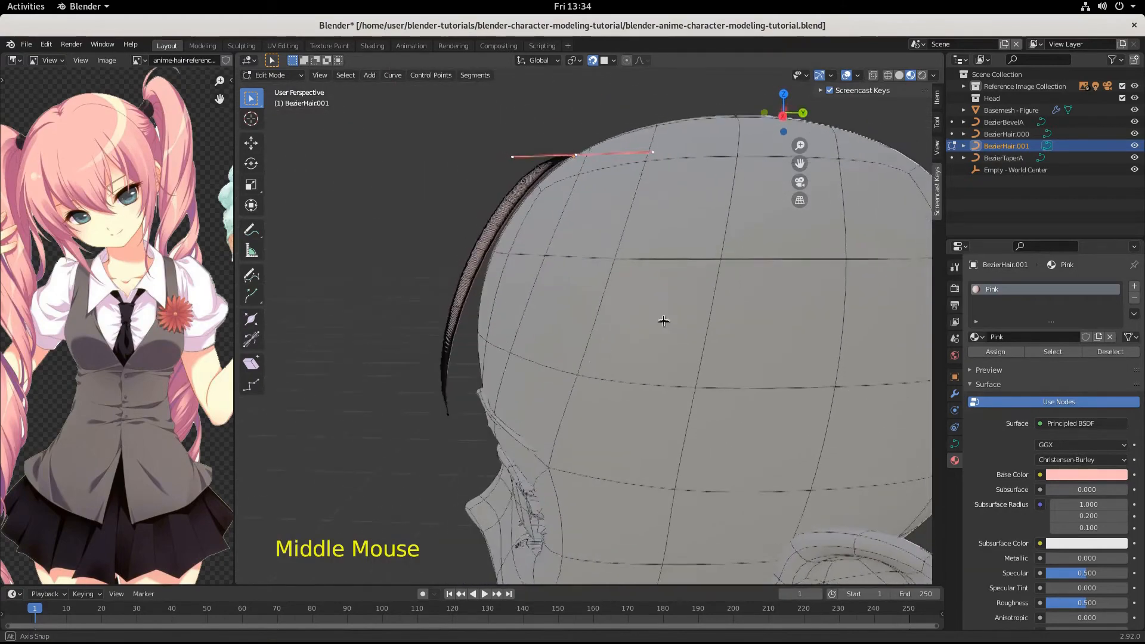
middle_click_drag(608, 361, 808, 378)
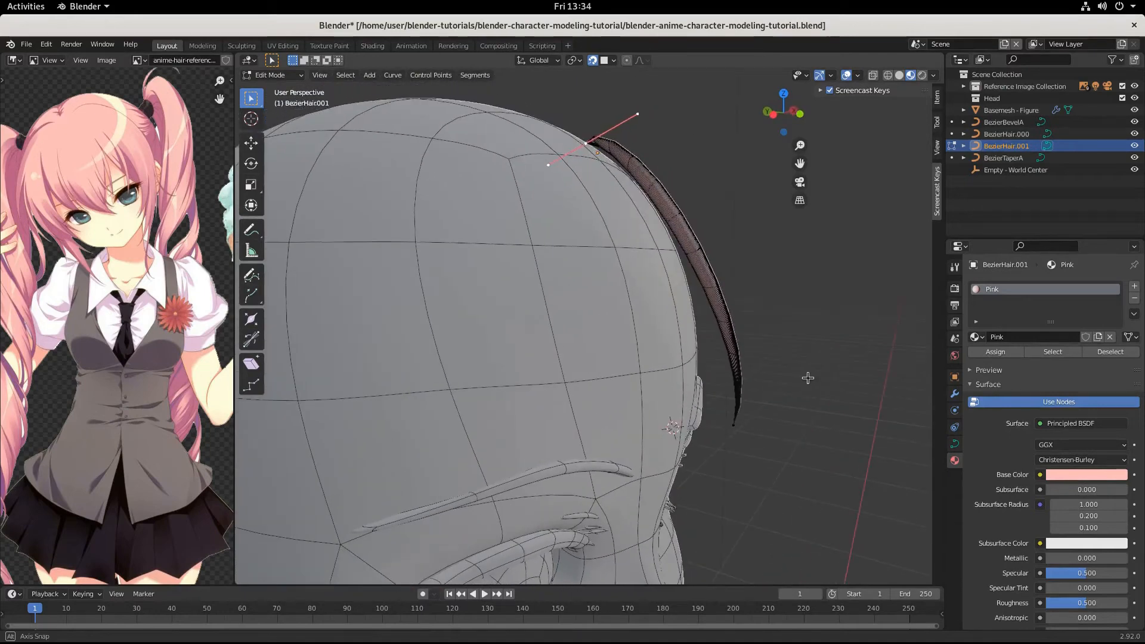
left_click(734, 426)
key("g")
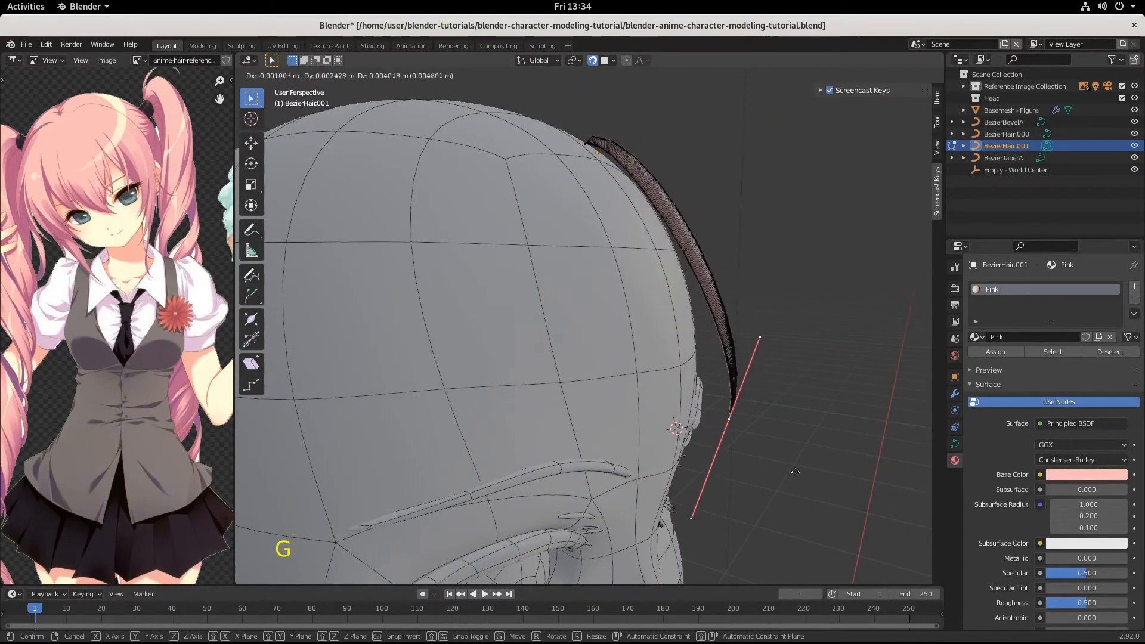
left_click(792, 472)
Step: Rotate the strand's root control point slightly and lengthen its handles so the strand arches a little more off the scalp
left_click(591, 153)
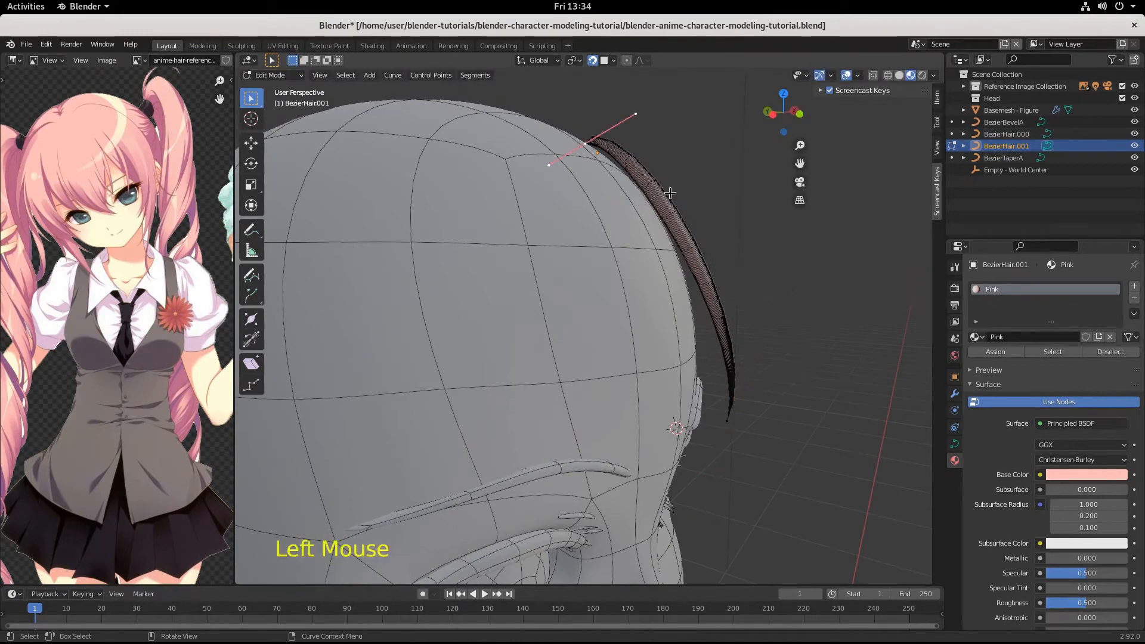
key("r")
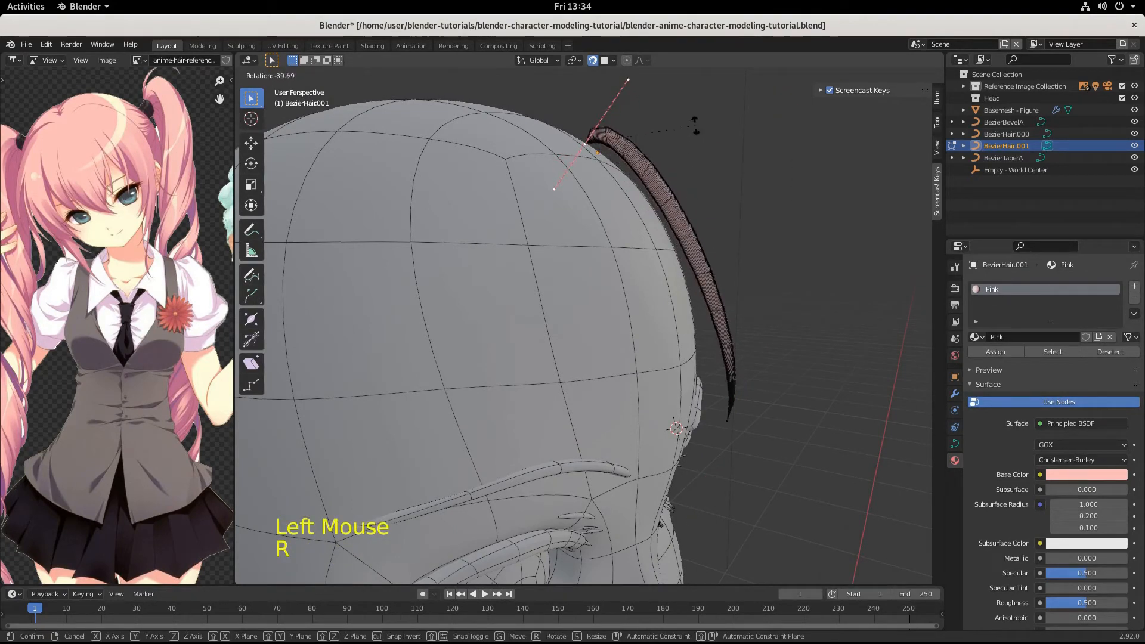
left_click(761, 208)
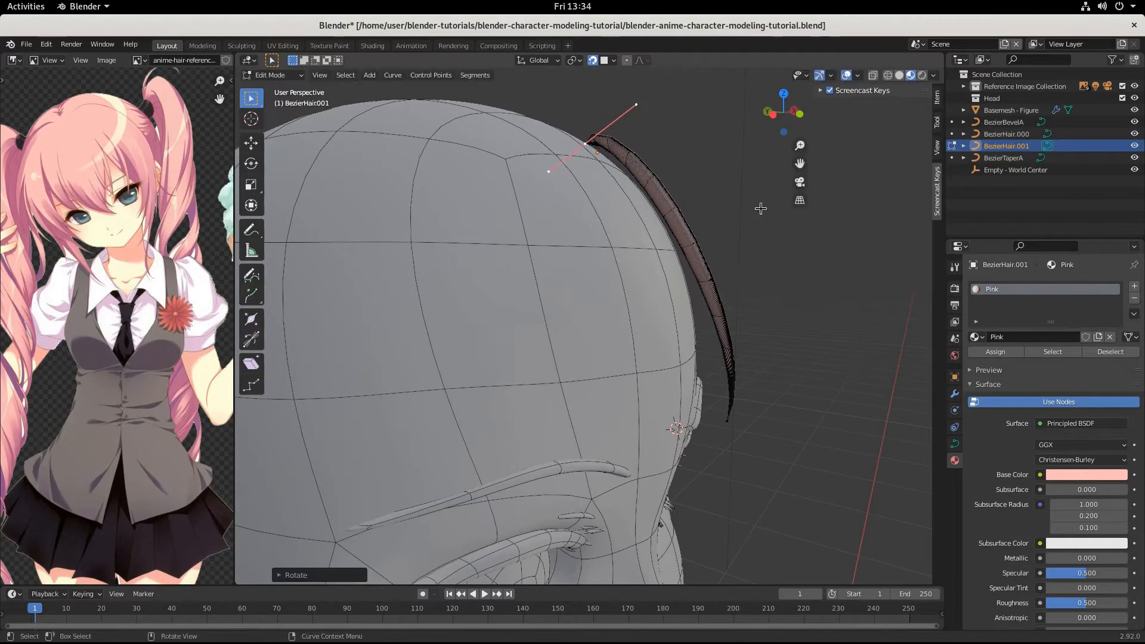
key("s")
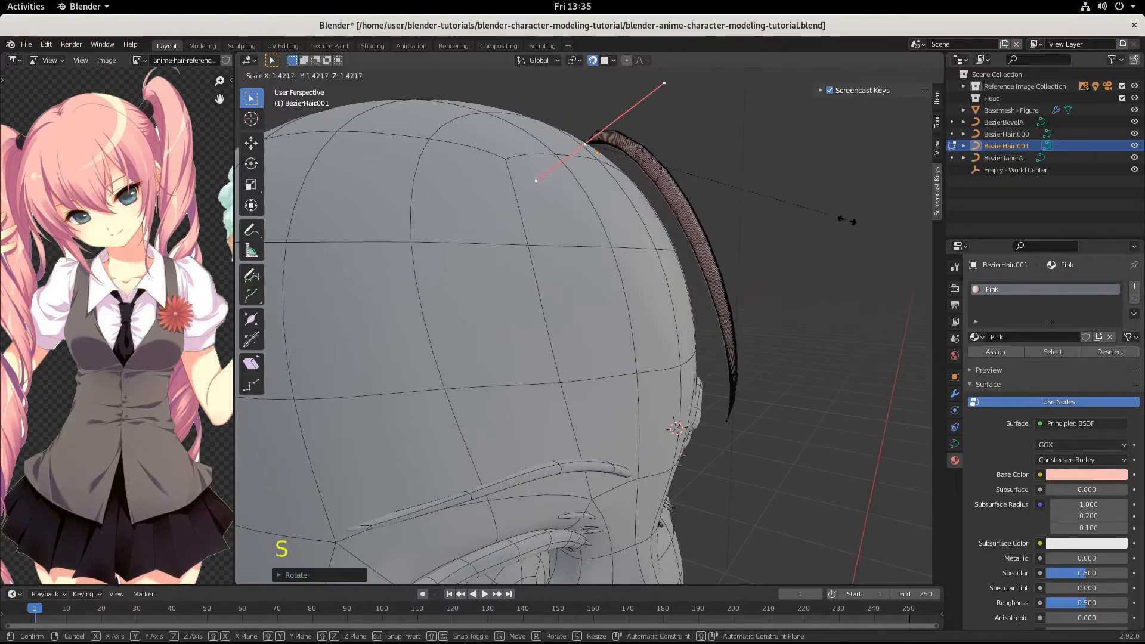
left_click(826, 266)
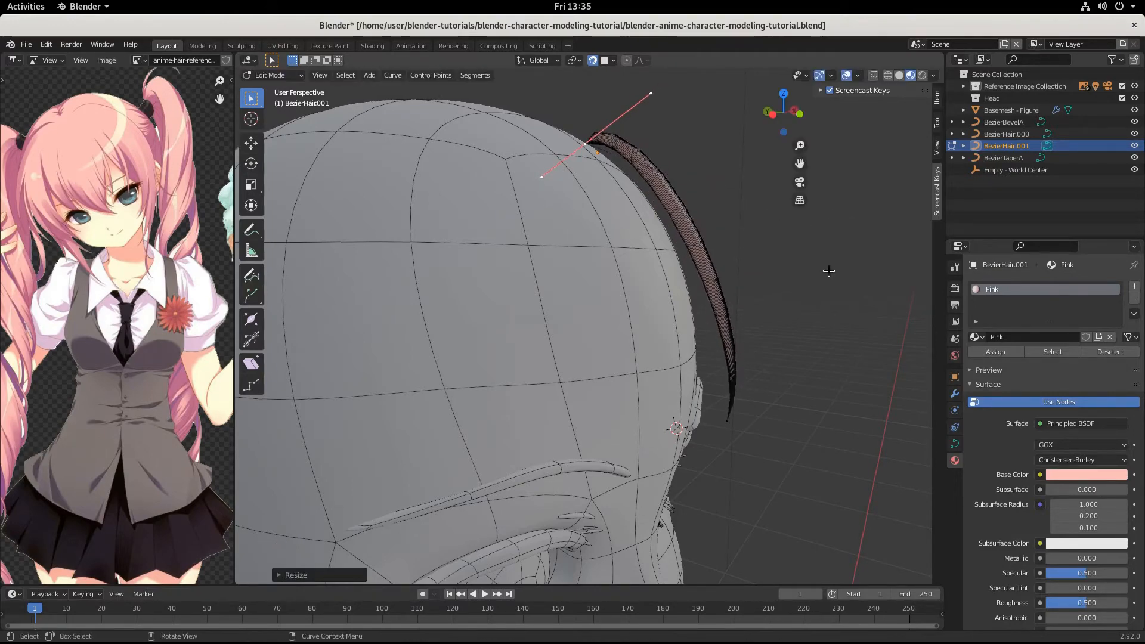
Step: In Object Mode and front view, move the whole strand about 0.025 m along negative X so its root sits near the head's centre line
scroll(826, 266, "down", 3)
middle_click_drag(825, 266, 719, 276)
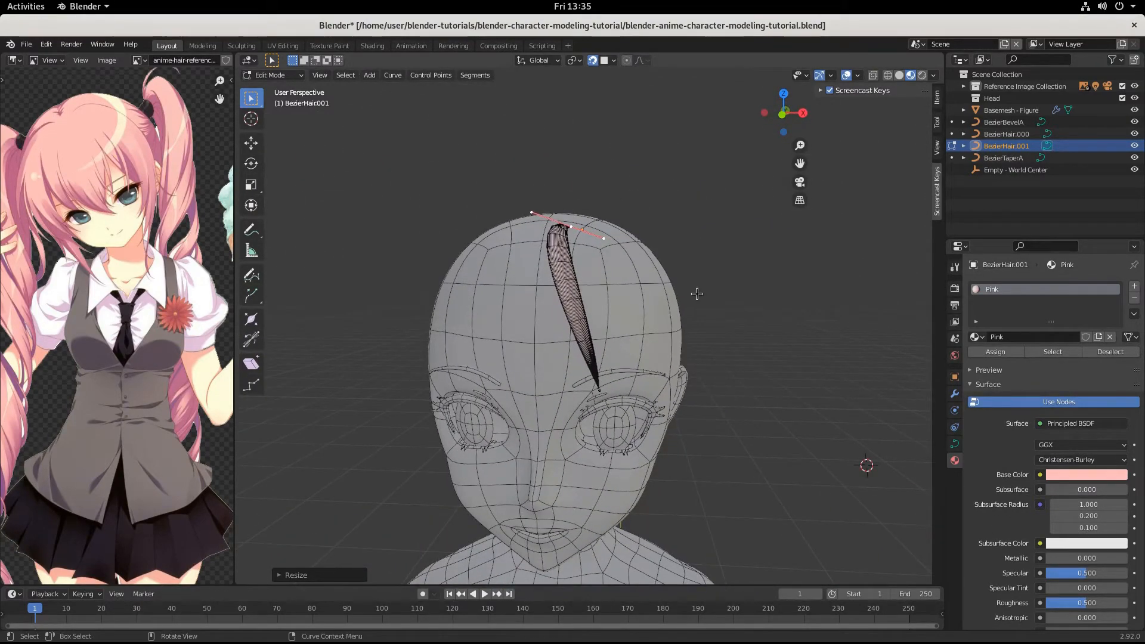
key("KP_1")
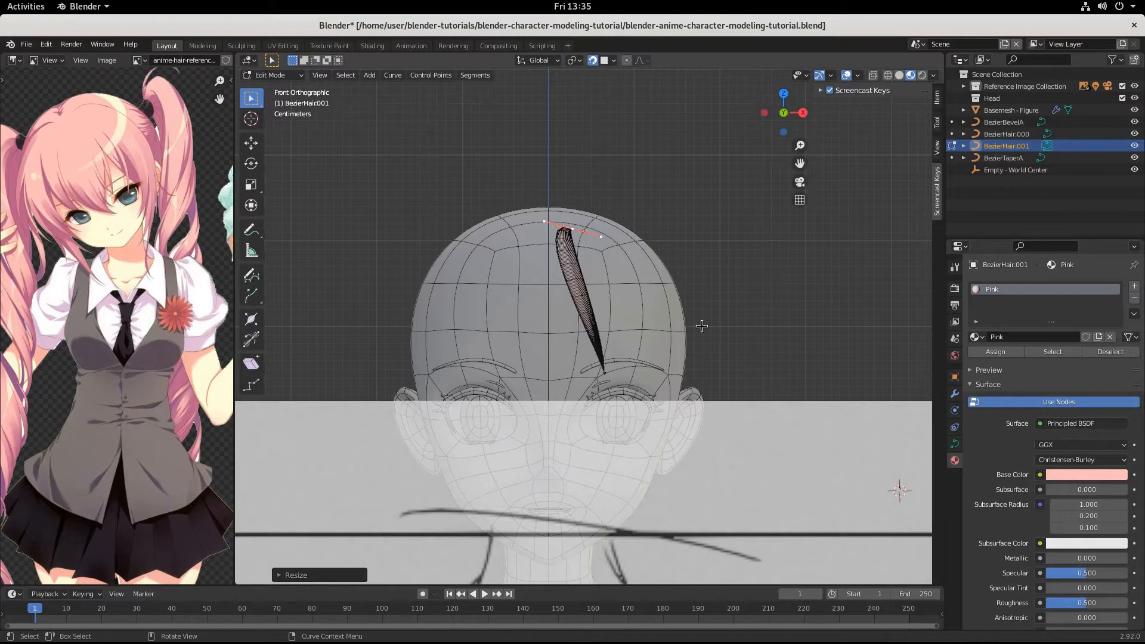
scroll(729, 374, "down", 2)
middle_click_drag(729, 374, 607, 405)
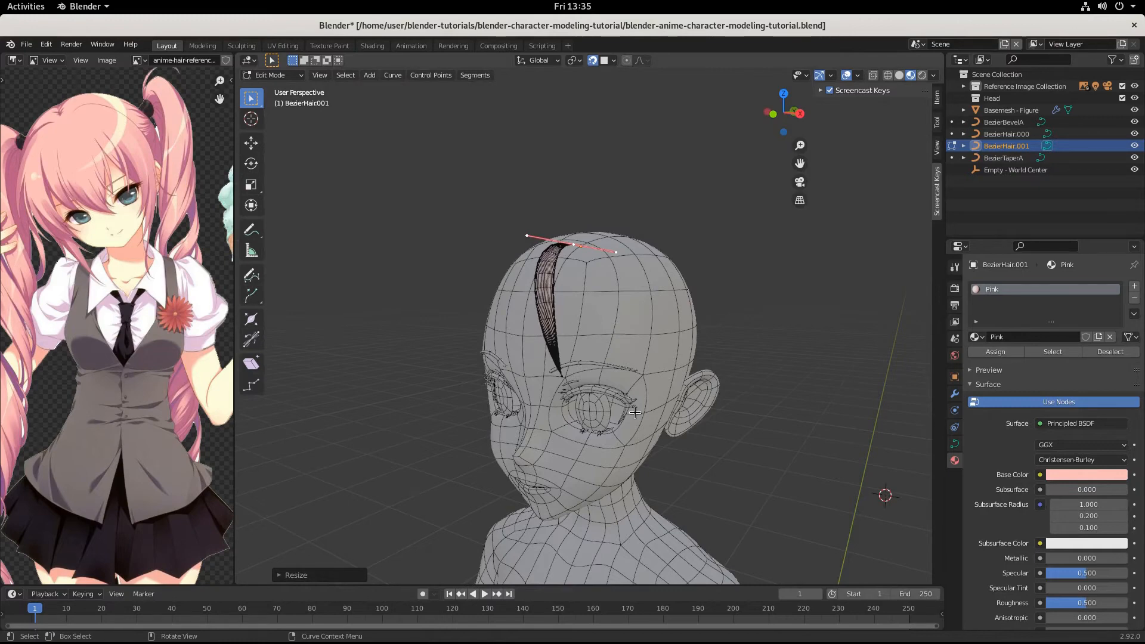
key("KP_1")
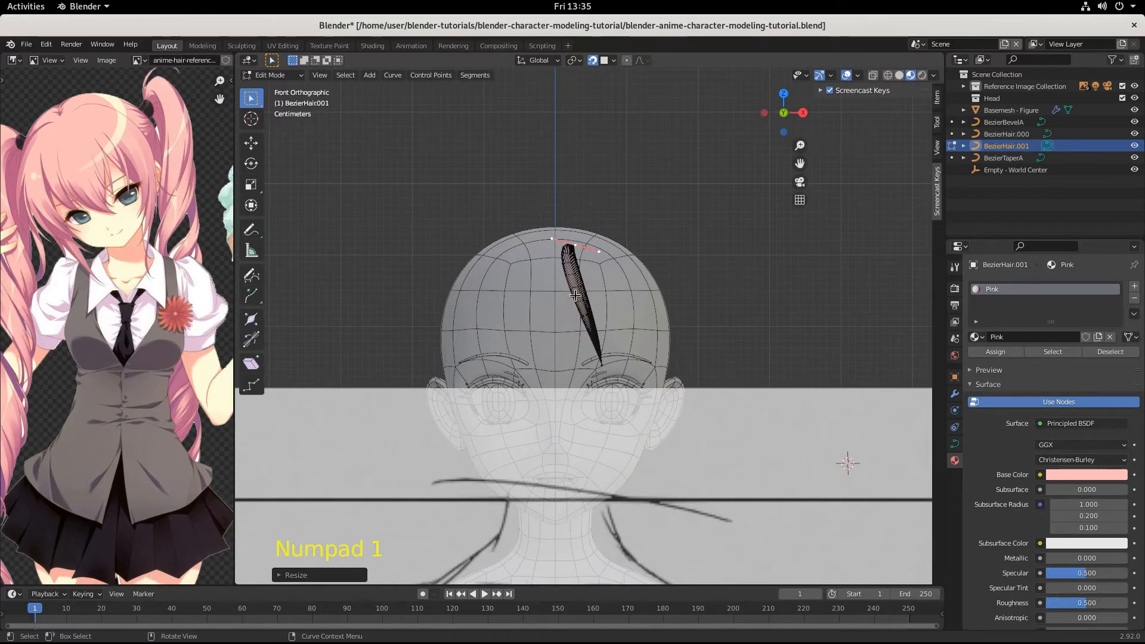
key("Tab")
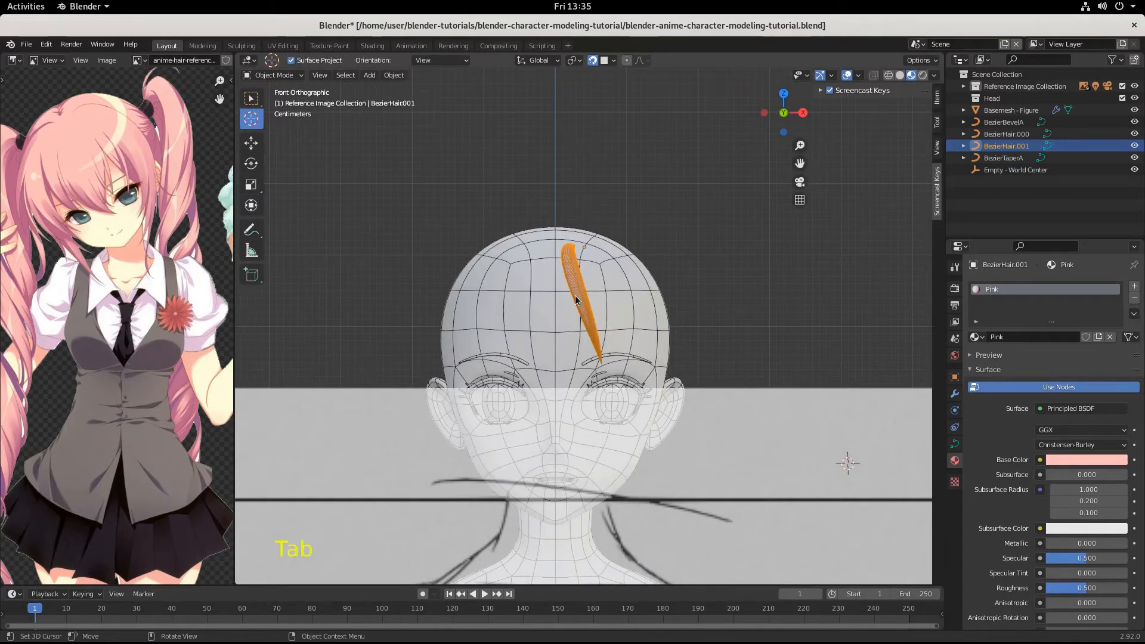
scroll(576, 298, "up", 4)
key("g")
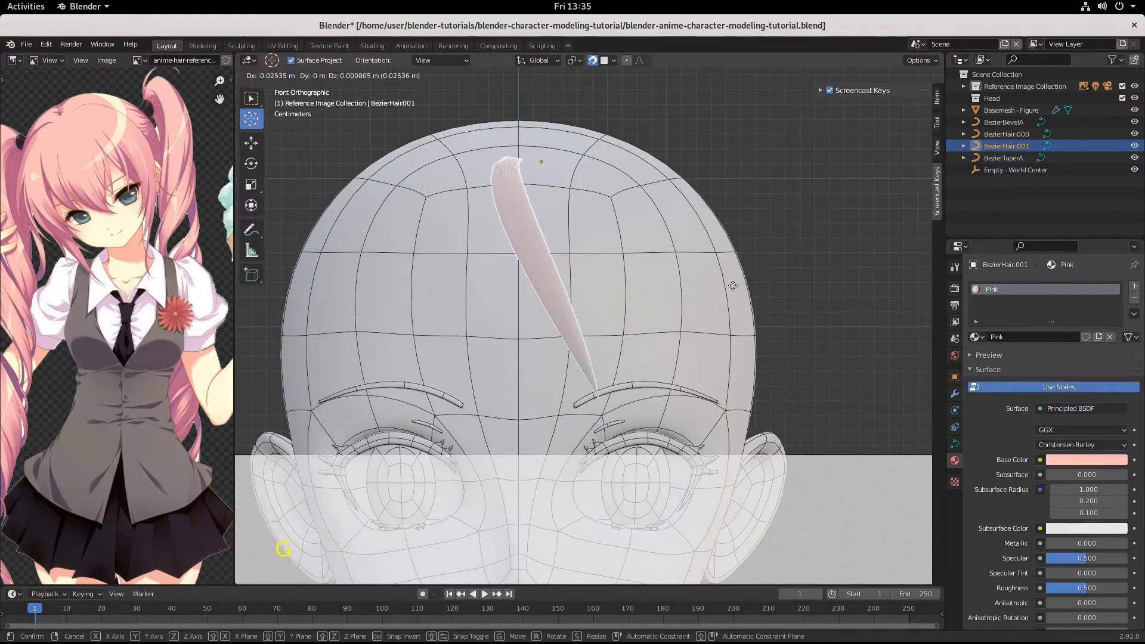
left_click(729, 286)
Step: From the side, move the strand back along the top of the head and rotate it so its tip lies closer to the forehead
middle_click_drag(739, 339, 607, 373)
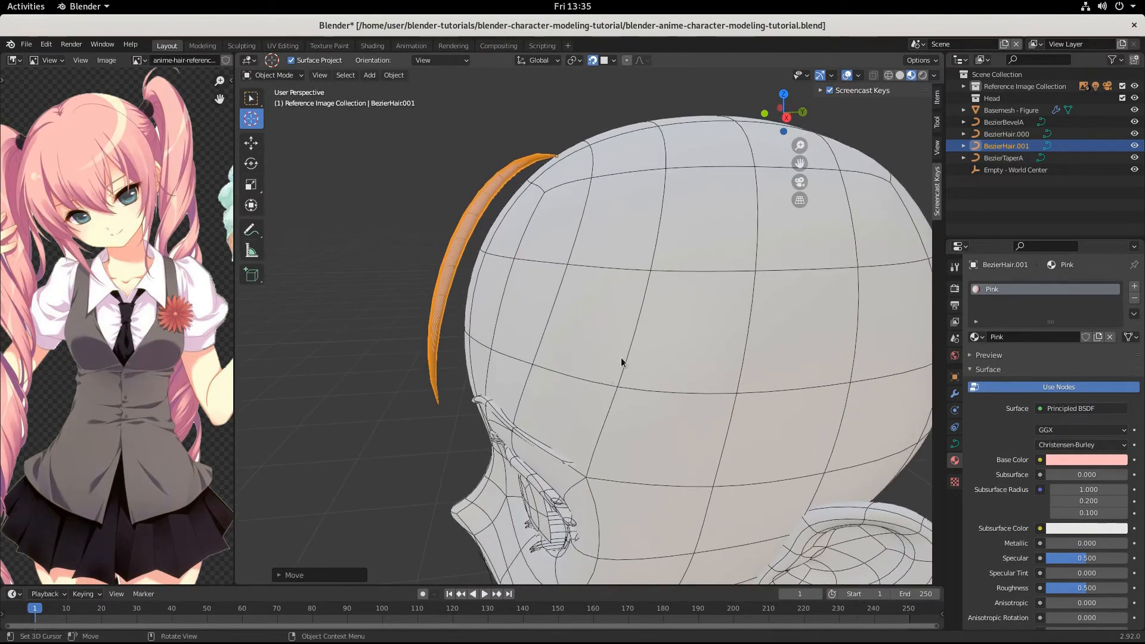
key("g")
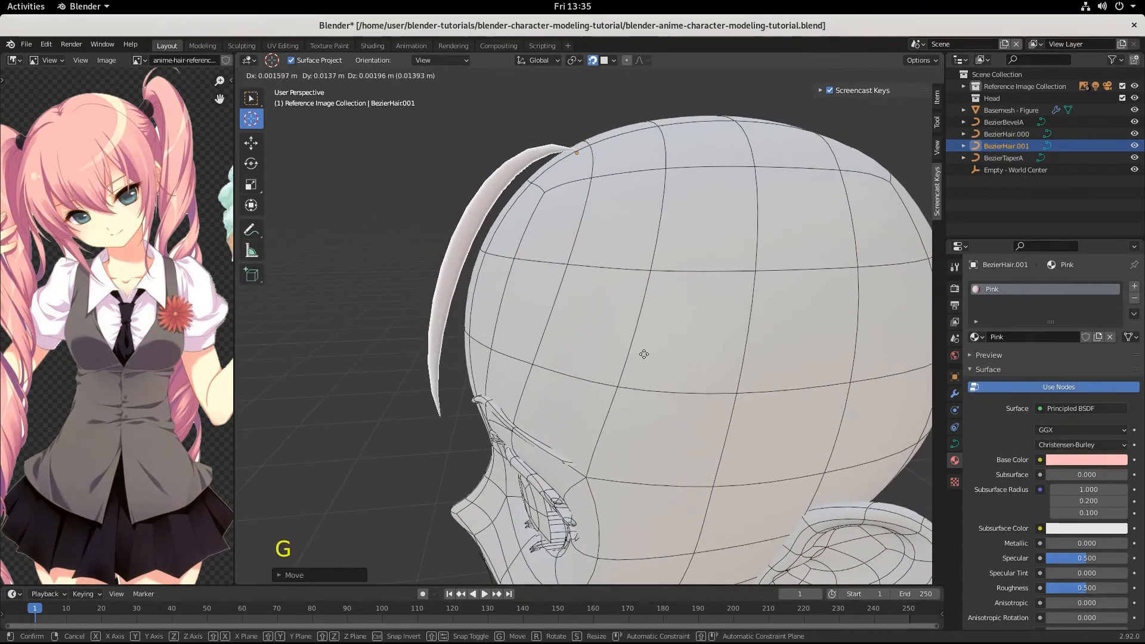
left_click(648, 352)
key("r")
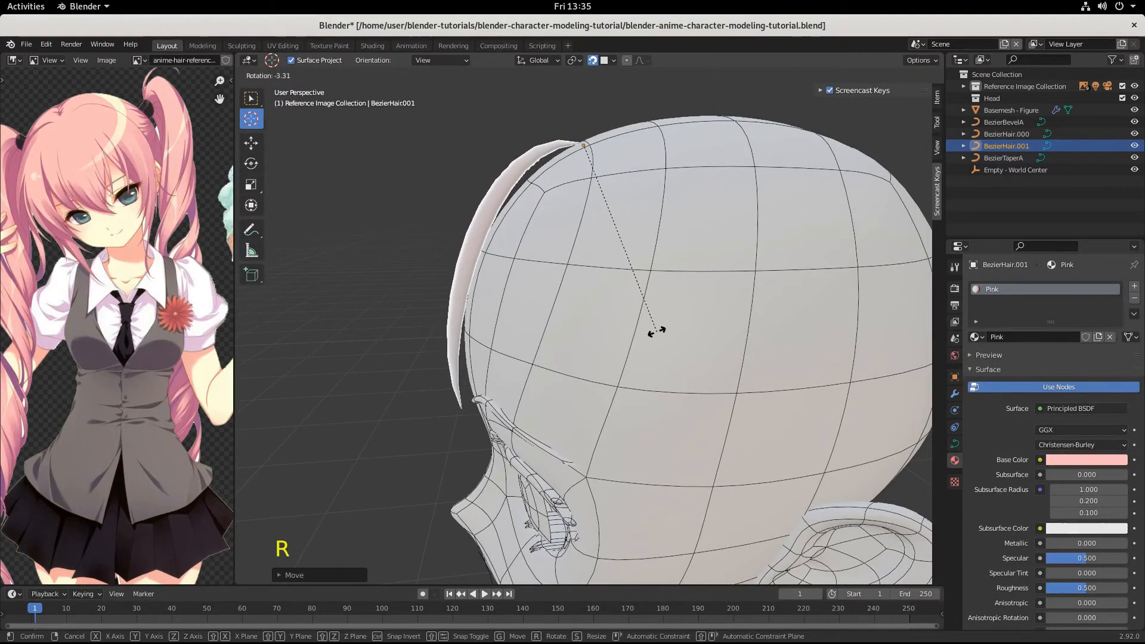
left_click(653, 331)
Step: In front view, move the strand toward the head's centre line and rotate it slightly so its tip ends at the inner eyebrow
middle_click_drag(654, 332, 632, 371)
middle_click_drag(730, 380, 636, 414)
scroll(636, 414, "down", 4)
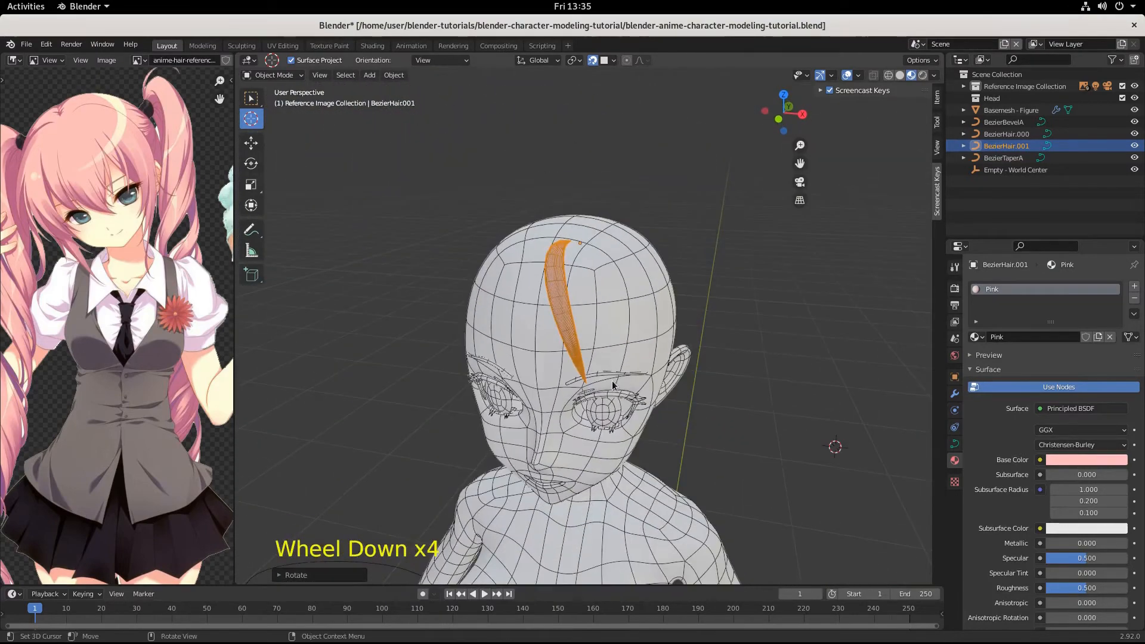
key("KP_1")
scroll(614, 391, "up", 4)
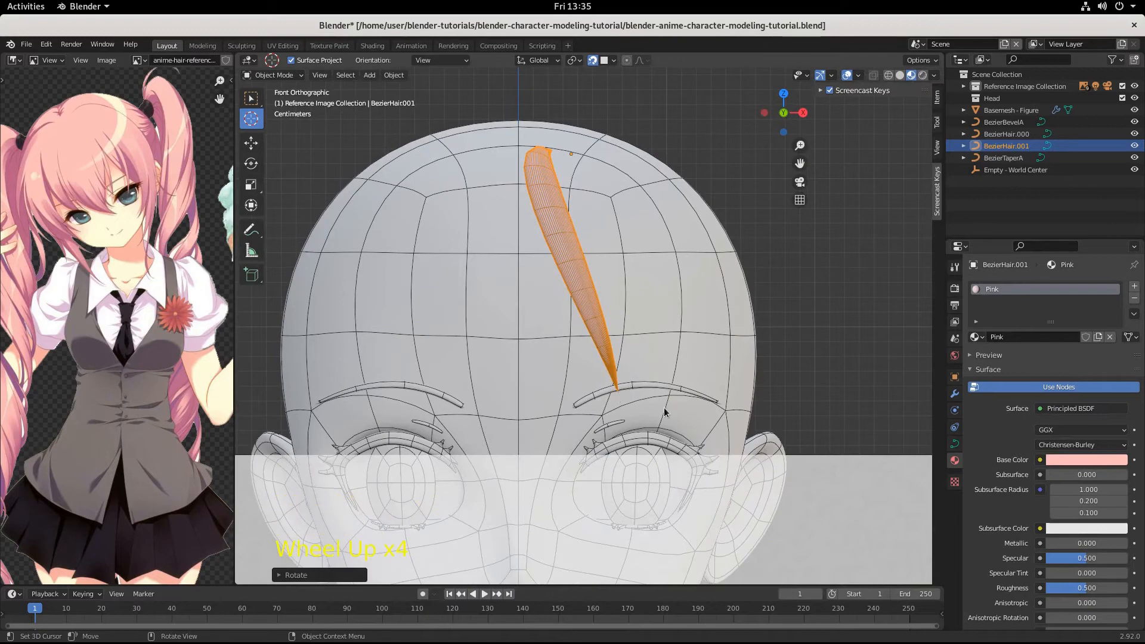
key("g")
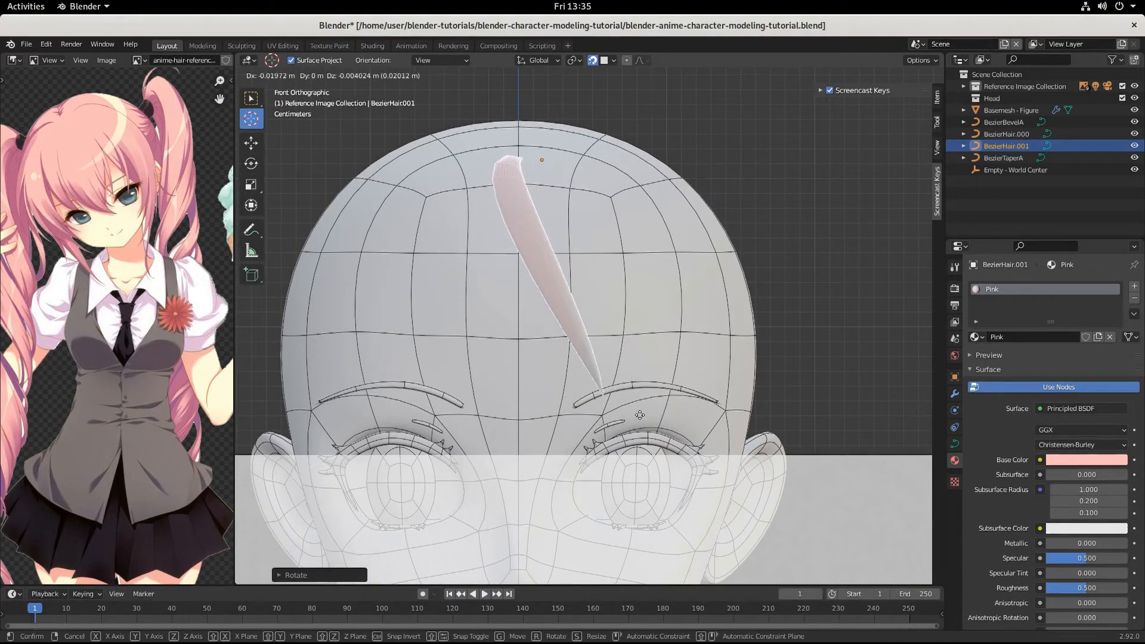
left_click(642, 415)
key("r")
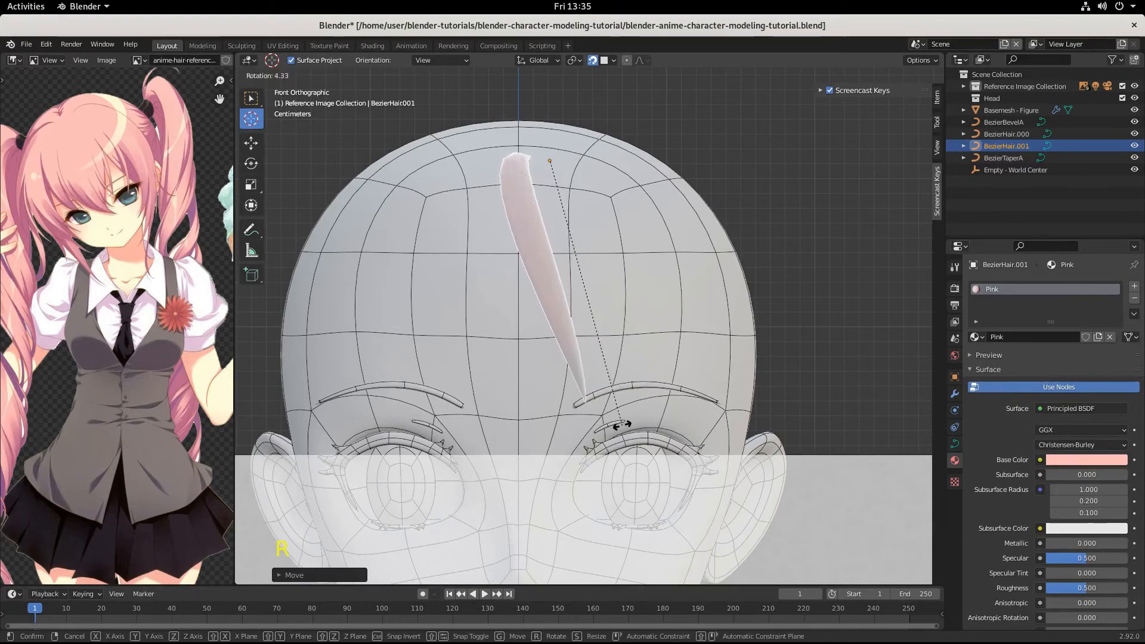
left_click(624, 418)
Step: Examine the strand's position and shape on the forehead from the front and at different distances
scroll(624, 418, "up", 1)
middle_click_drag(624, 418, 673, 358)
scroll(668, 382, "down", 5)
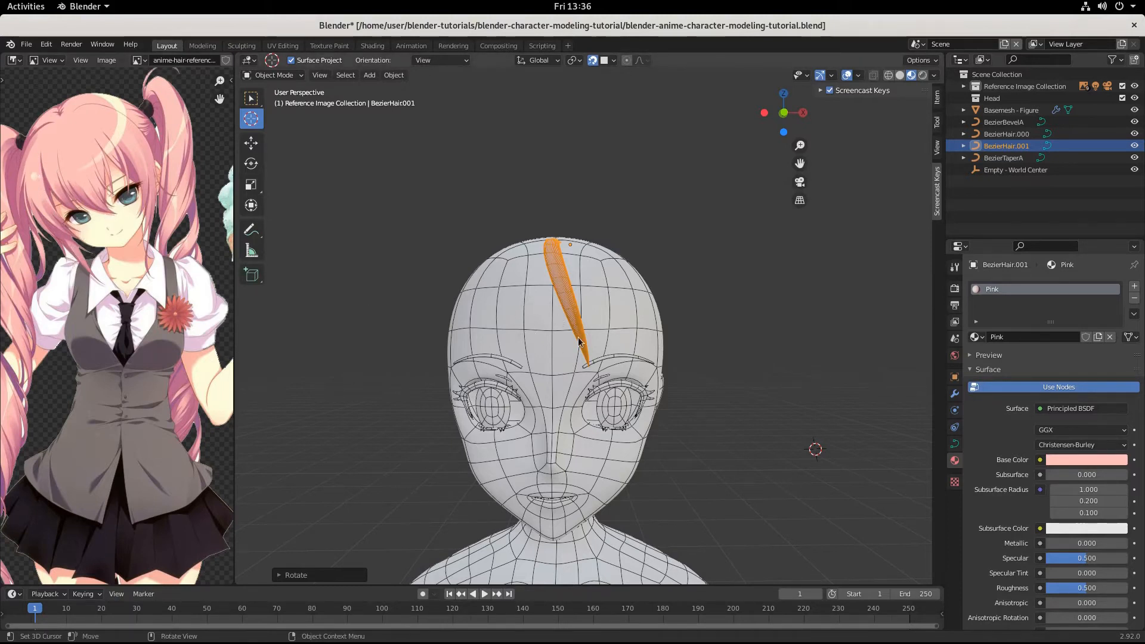
scroll(608, 355, "up", 2)
scroll(607, 353, "down", 2)
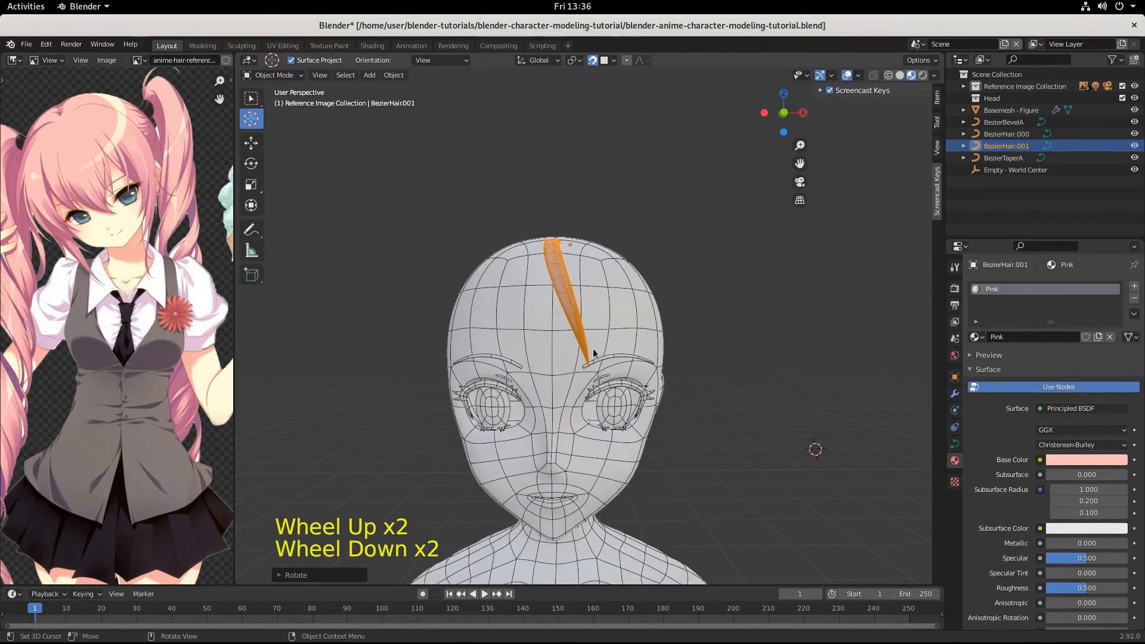
scroll(593, 348, "up", 1)
mouse_move(593, 348)
middle_mouse_down()
mouse_move(467, 352)
mouse_move(604, 344)
middle_mouse_up()
scroll(614, 382, "down", 5)
middle_click_drag(618, 391, 602, 394)
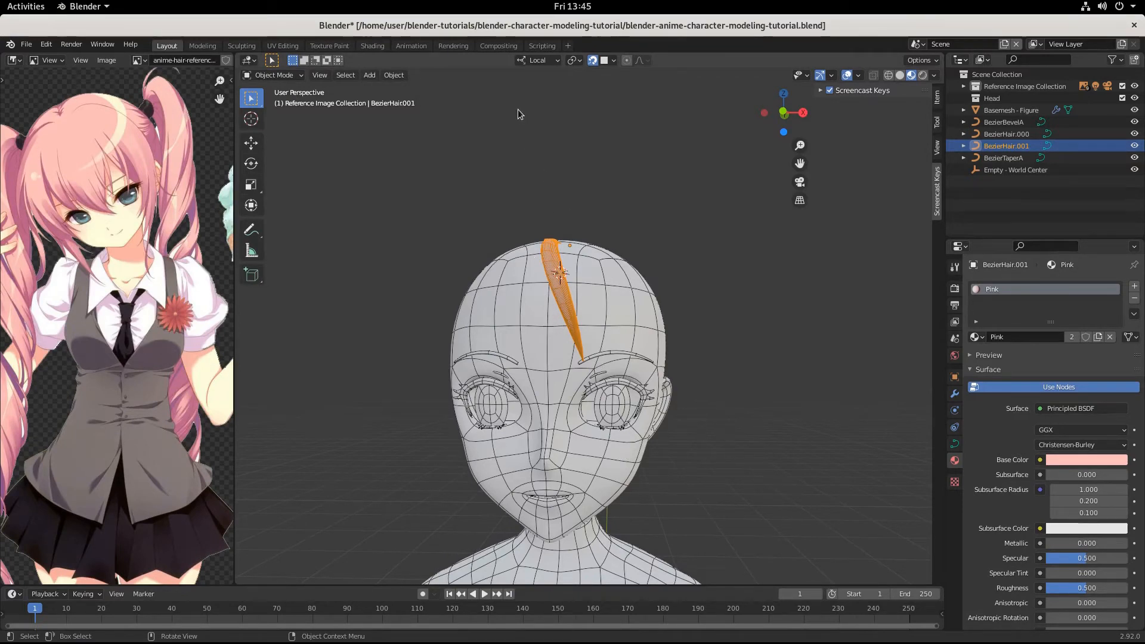
Step: With the transform orientation on Local, duplicate the hair strand and place the copy beside the original, toward the character's left side
left_click(539, 60)
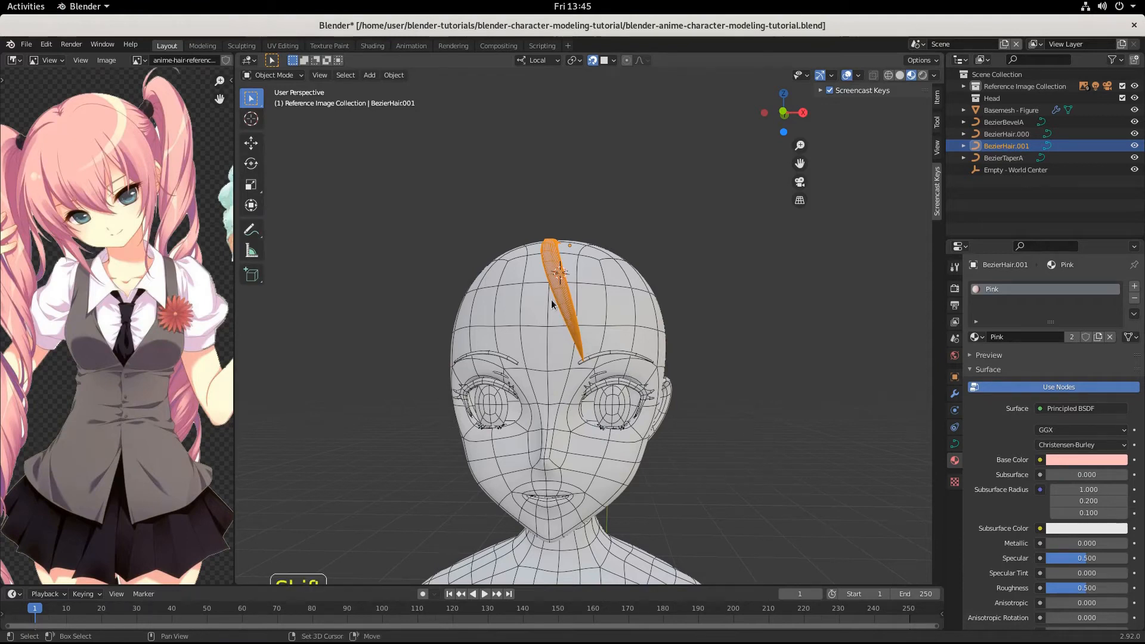
key("shift+d")
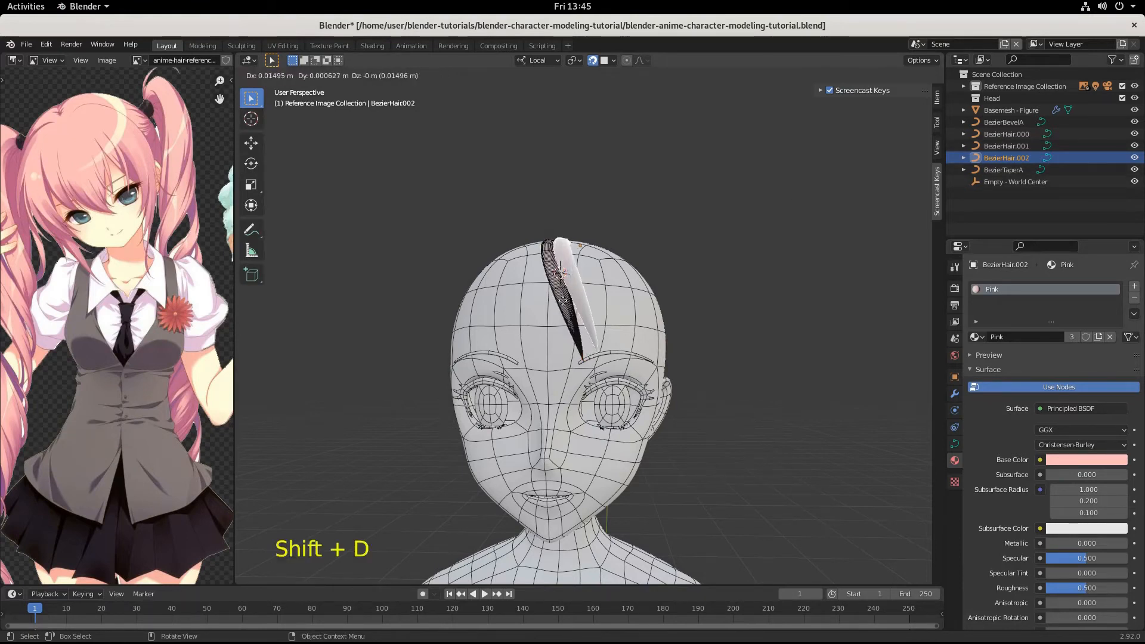
left_click(570, 299)
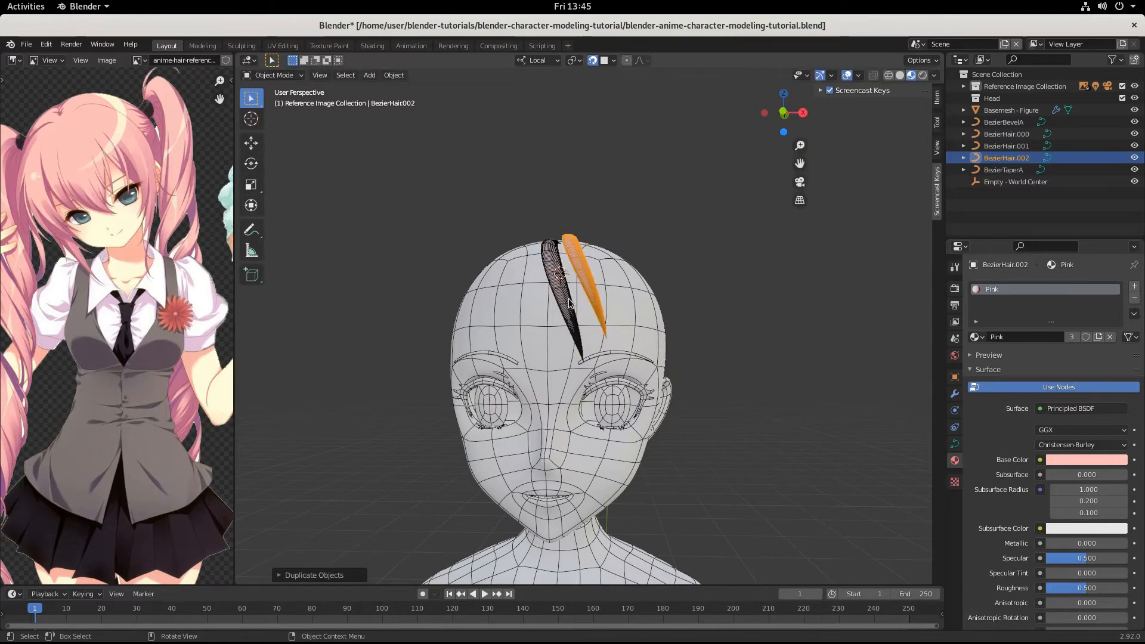
Step: Enlarge the duplicated hair strand along its local X and Z axes while keeping its local Y scale locked
middle_click_drag(570, 299, 525, 231)
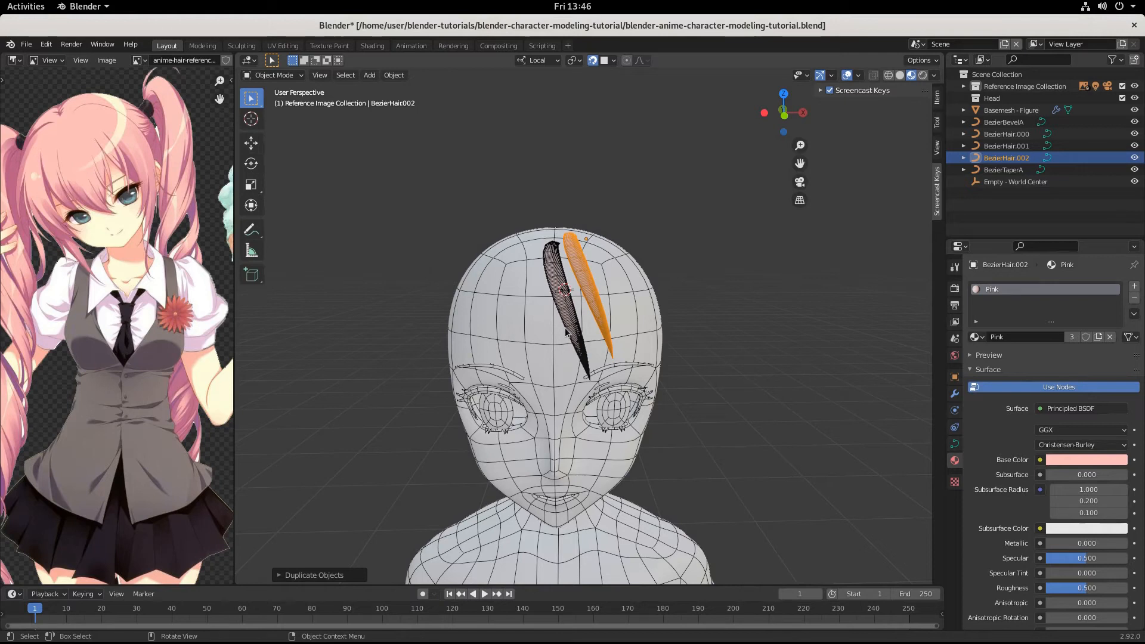
key("s")
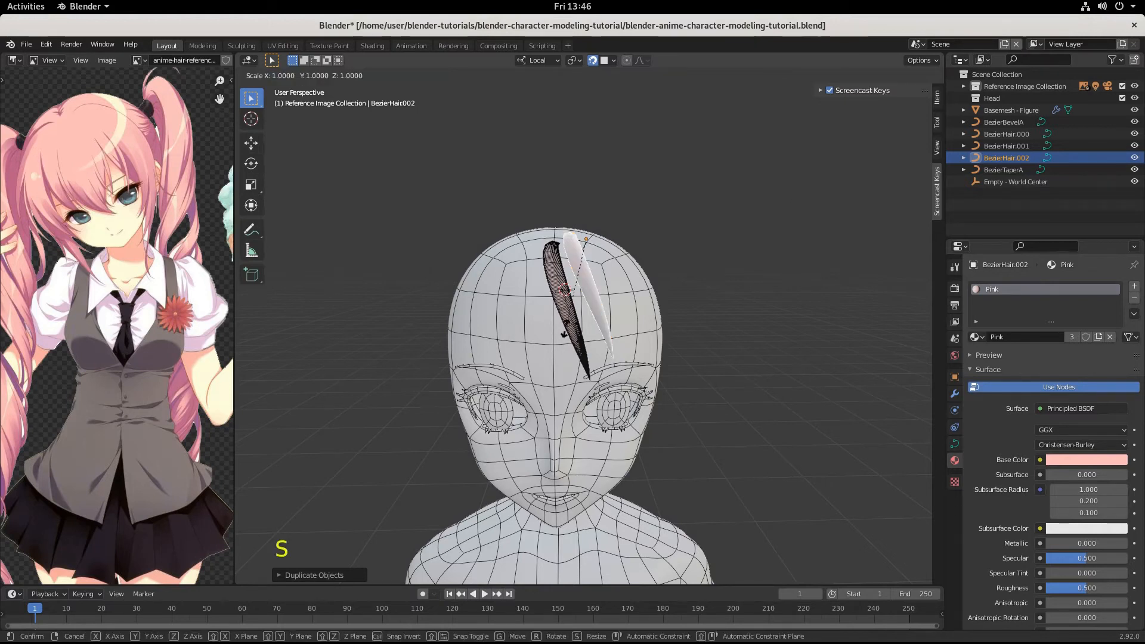
key("shift+y")
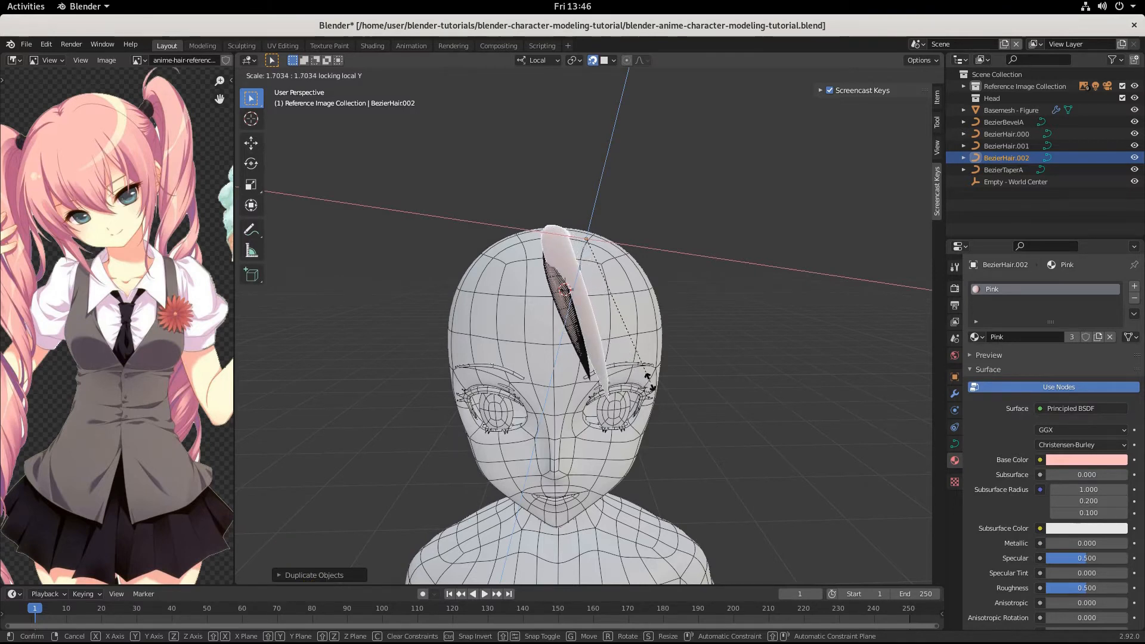
left_click(682, 400)
Step: Move the enlarged strand lower beside the first one and, from the side, rotate it about 17° to swing its tip away from the face
middle_click_drag(664, 396, 533, 383)
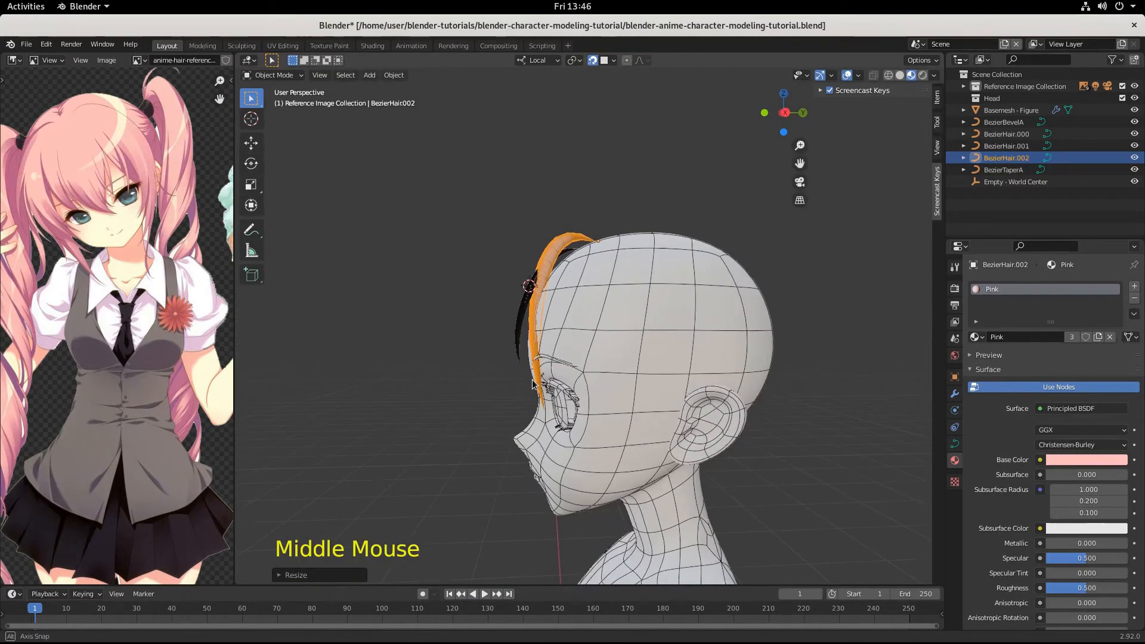
middle_click_drag(644, 360, 753, 365)
key("g")
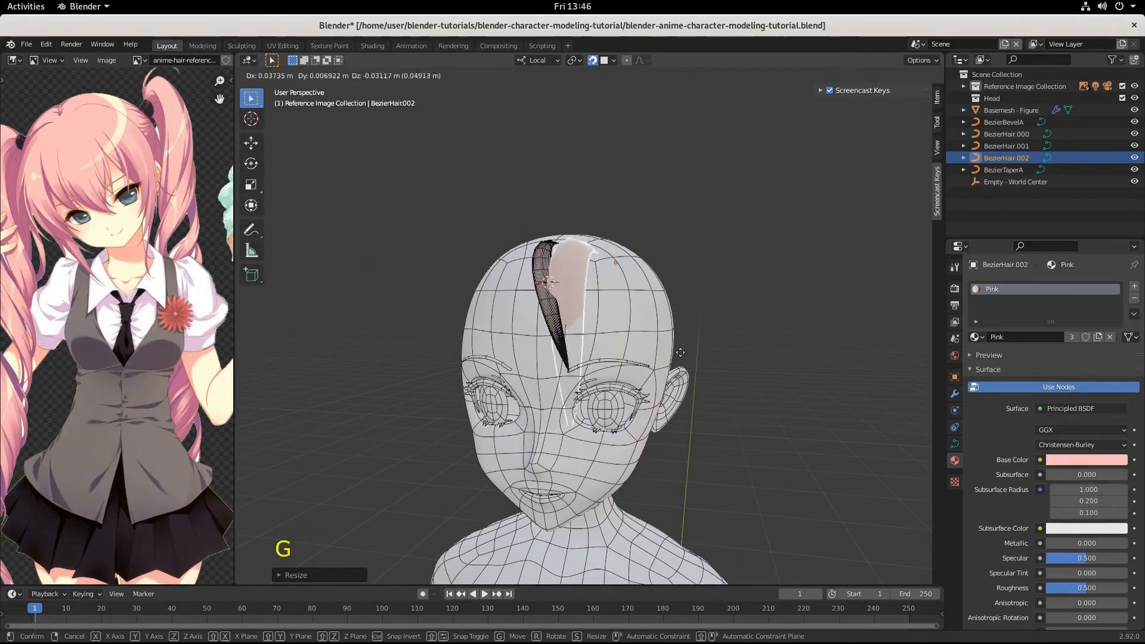
left_click(682, 352)
middle_click_drag(682, 352, 521, 355)
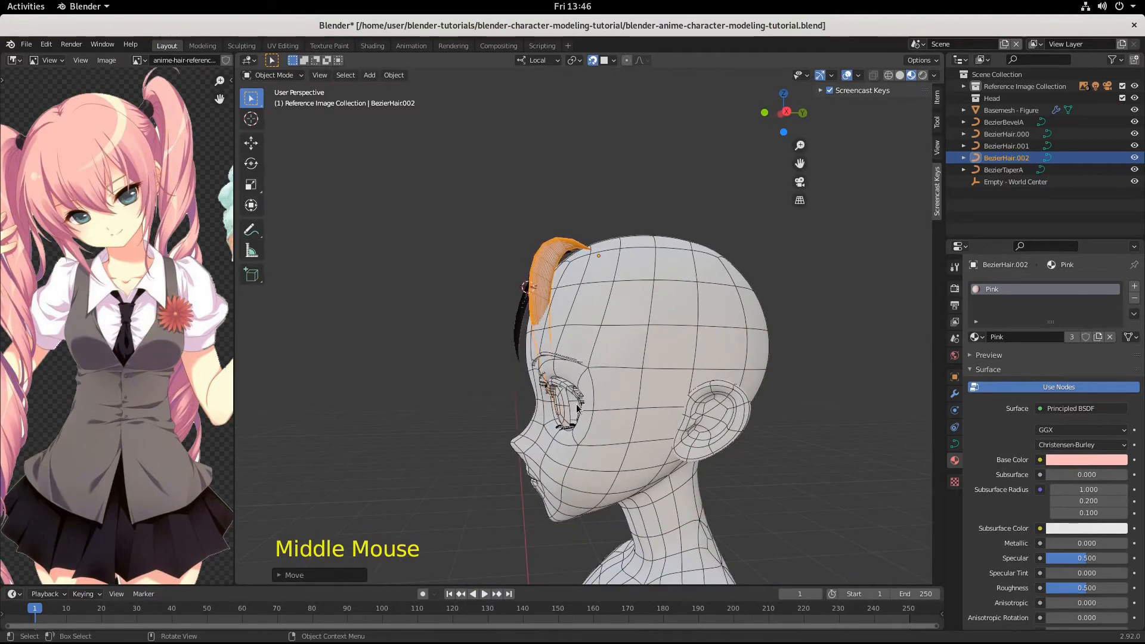
key("r")
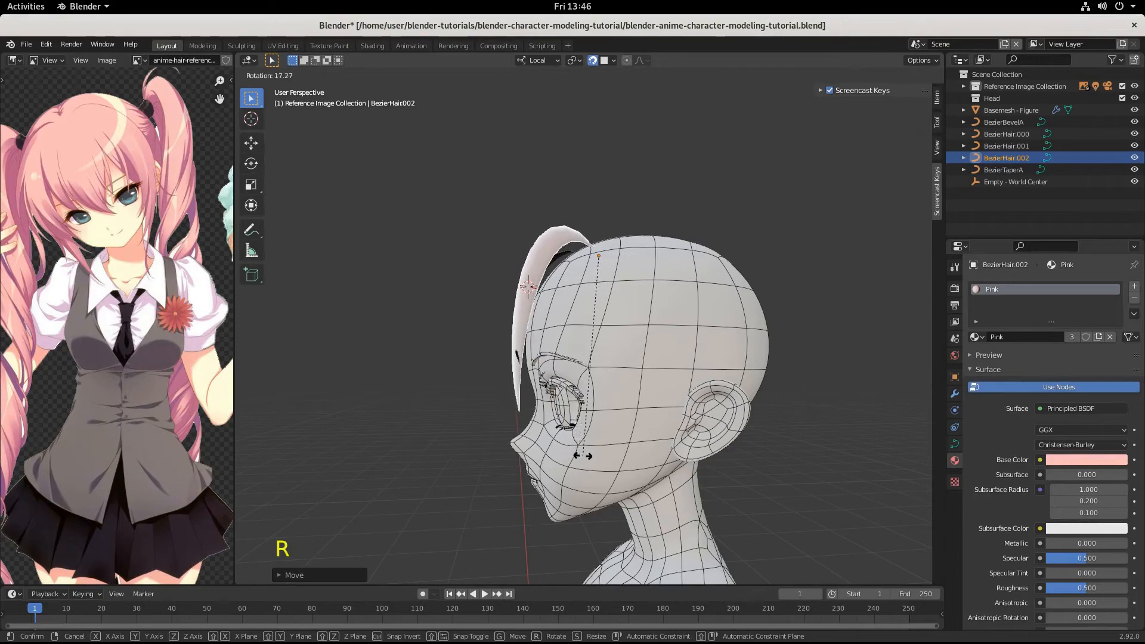
left_click(581, 455)
Step: Reposition the enlarged strand on top of the head so its root sits against the scalp right beside the first strand
middle_click_drag(582, 455, 710, 453)
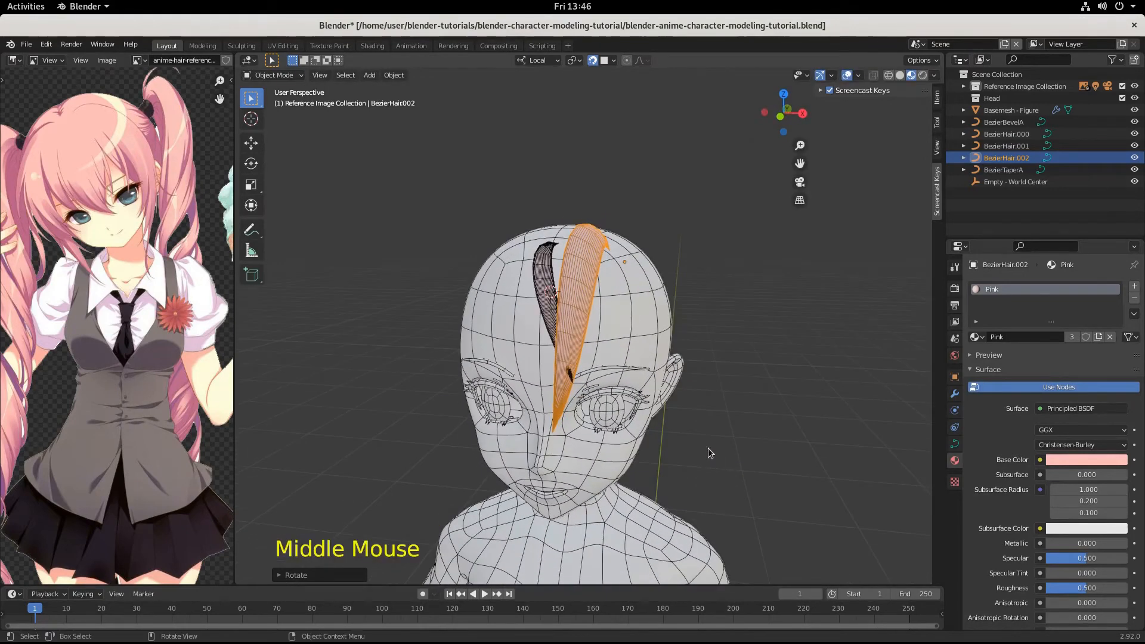
key("g")
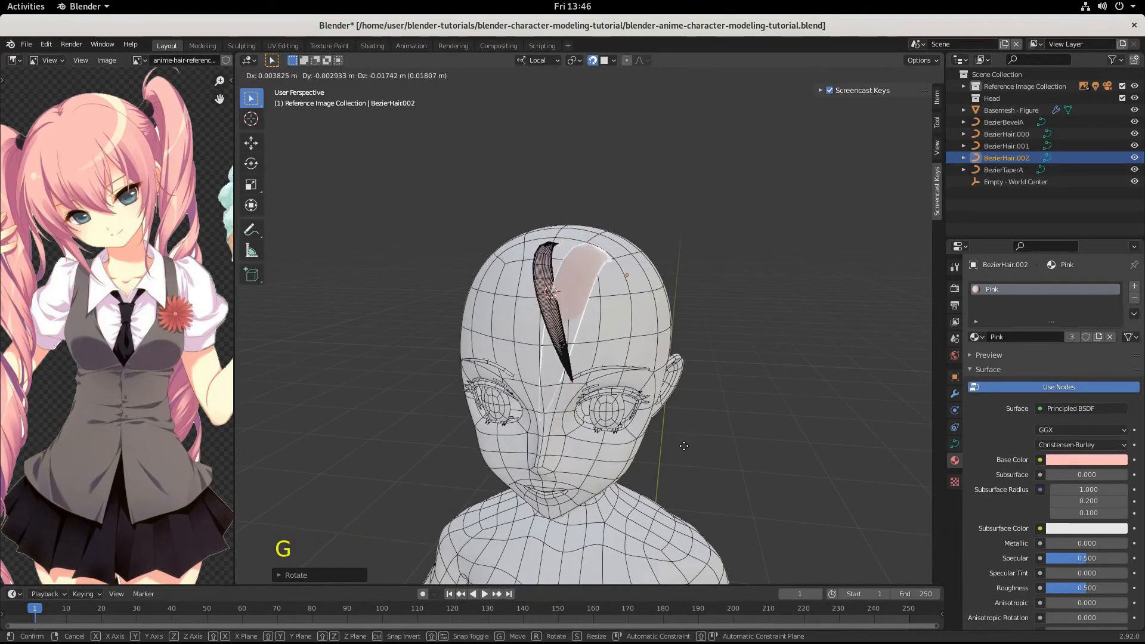
left_click(677, 444)
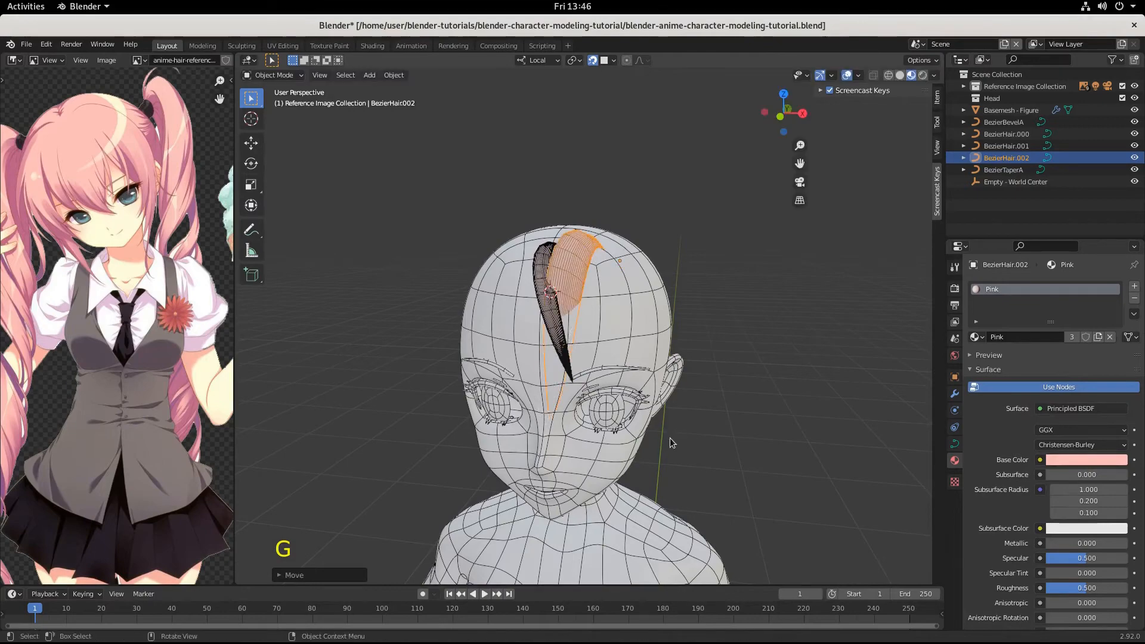
middle_click_drag(676, 443, 736, 406)
key("g")
left_click(630, 408)
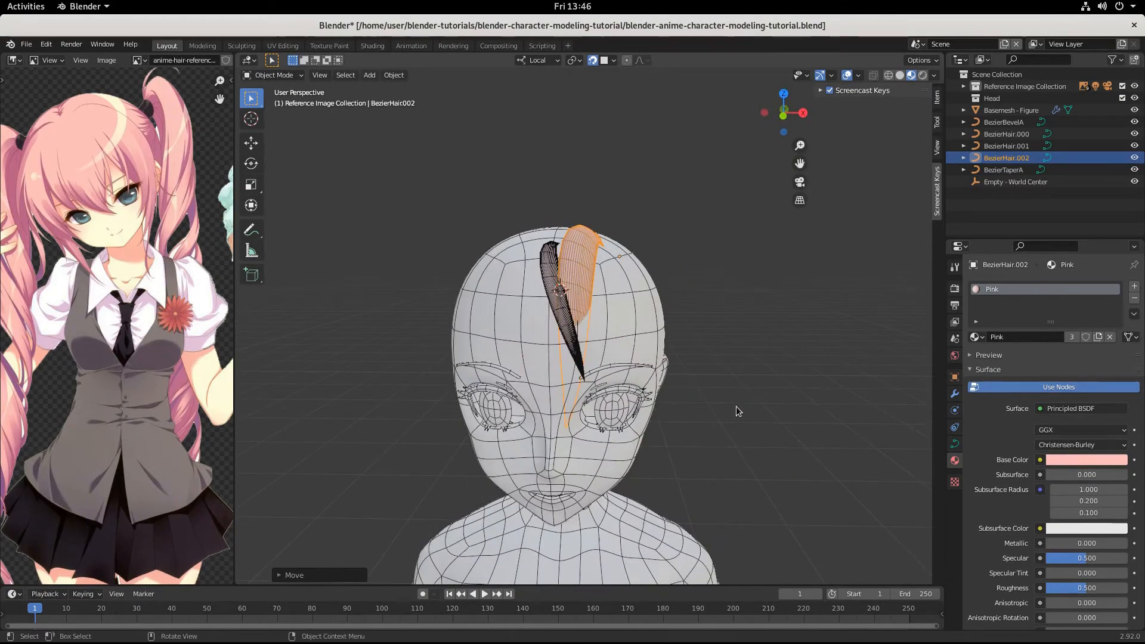
Step: Rotate the strand about its local Z axis so its tip points at the character's left eye, then shift it slightly toward the first strand
key("r")
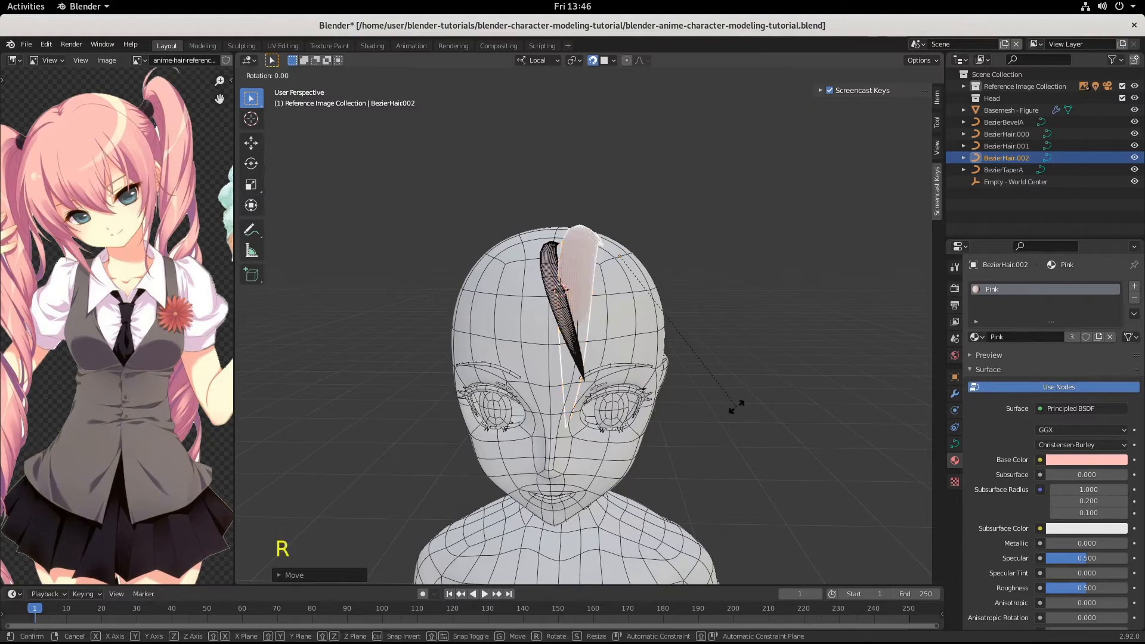
key("z")
key("z")
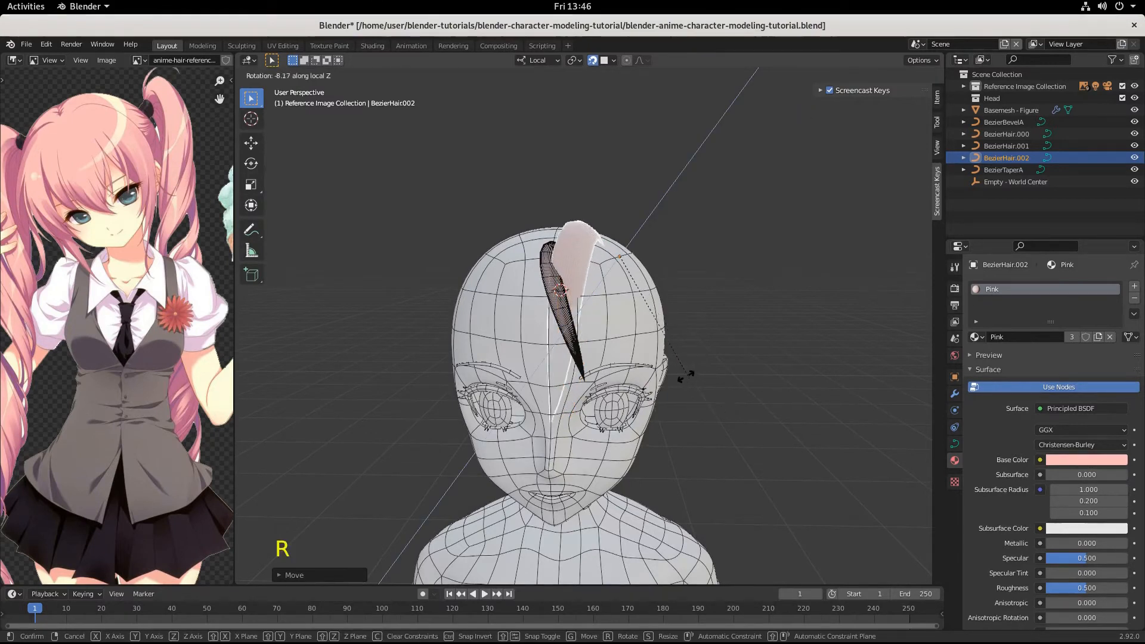
left_click(729, 327)
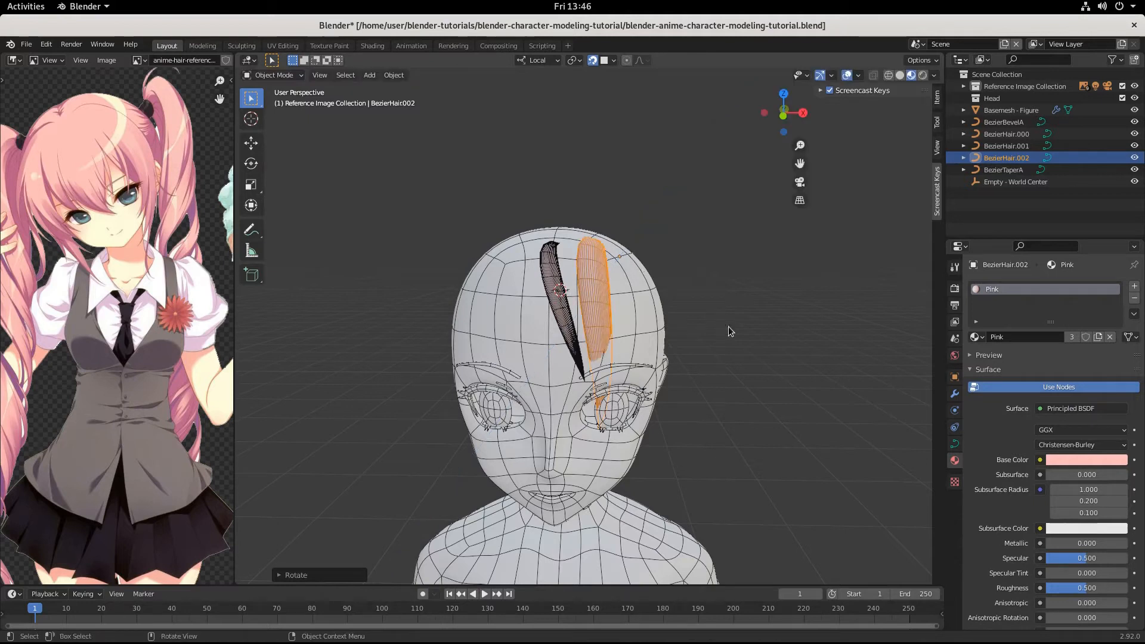
key("g")
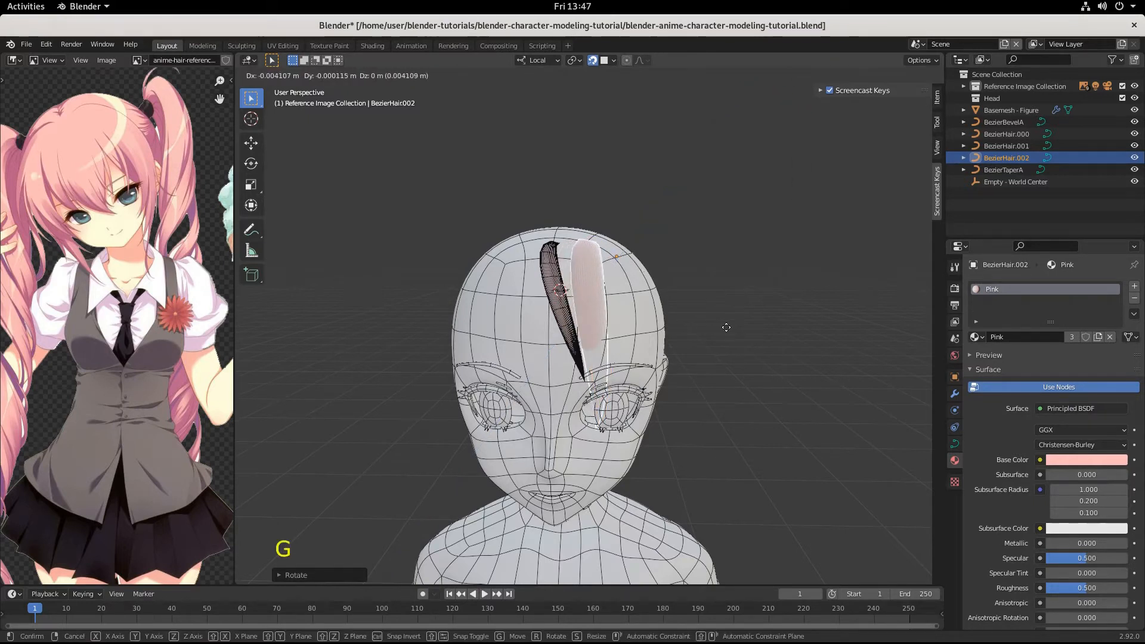
left_click(721, 329)
middle_click_drag(720, 326, 646, 349)
key("r")
key("y")
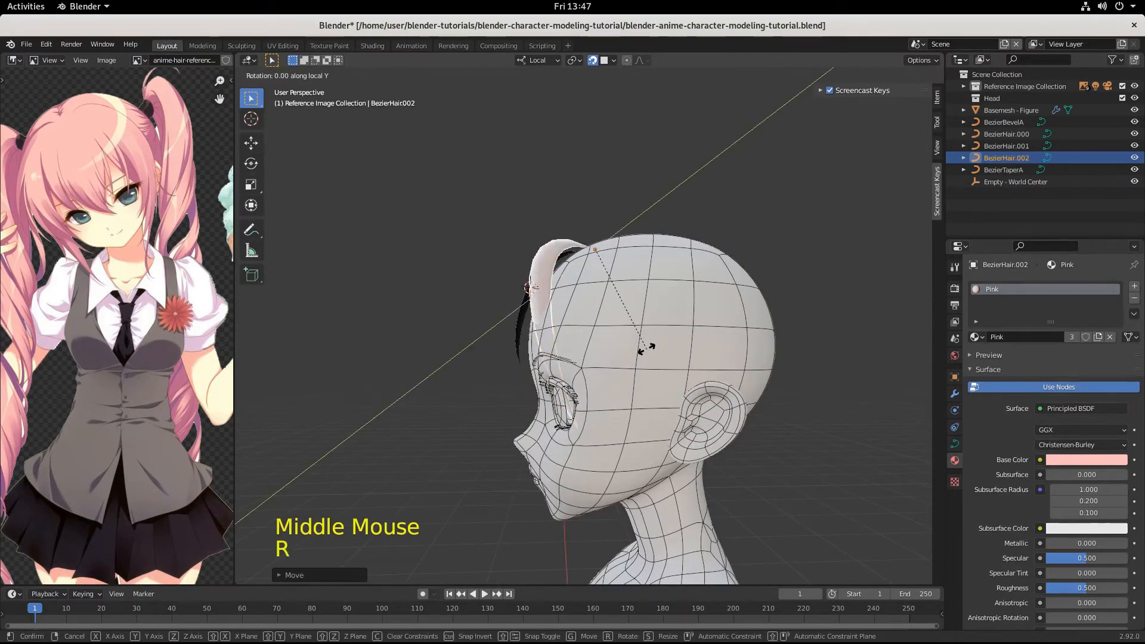
left_click(535, 399)
Step: Rotate the strand about -22° around its local X axis to lift it off the forehead, then move it closer to the first strand
key("r")
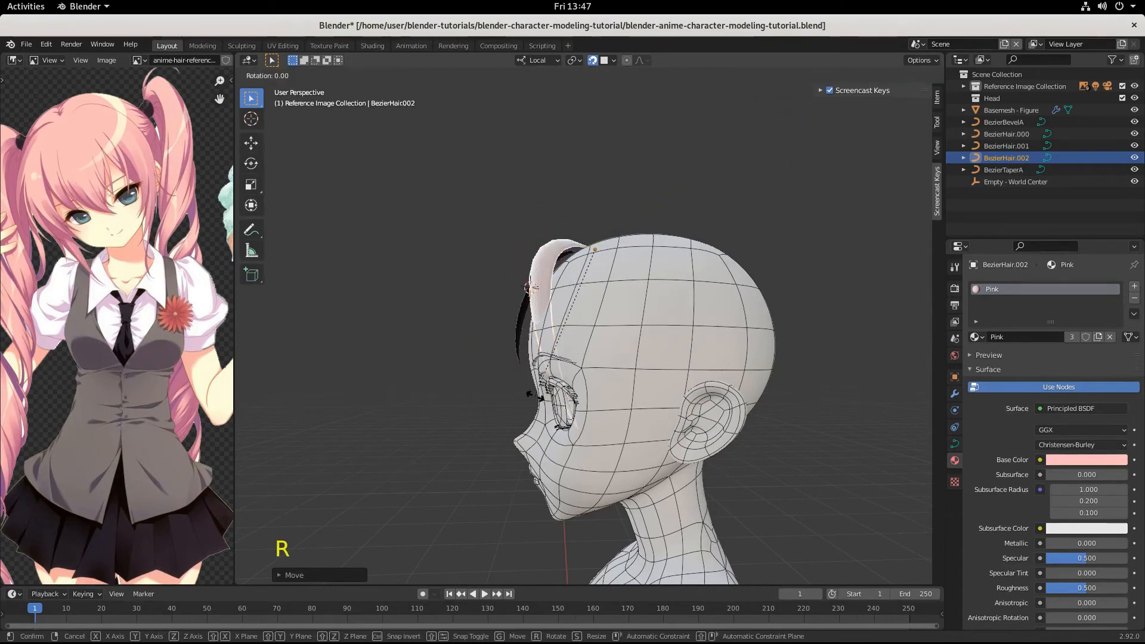
key("x")
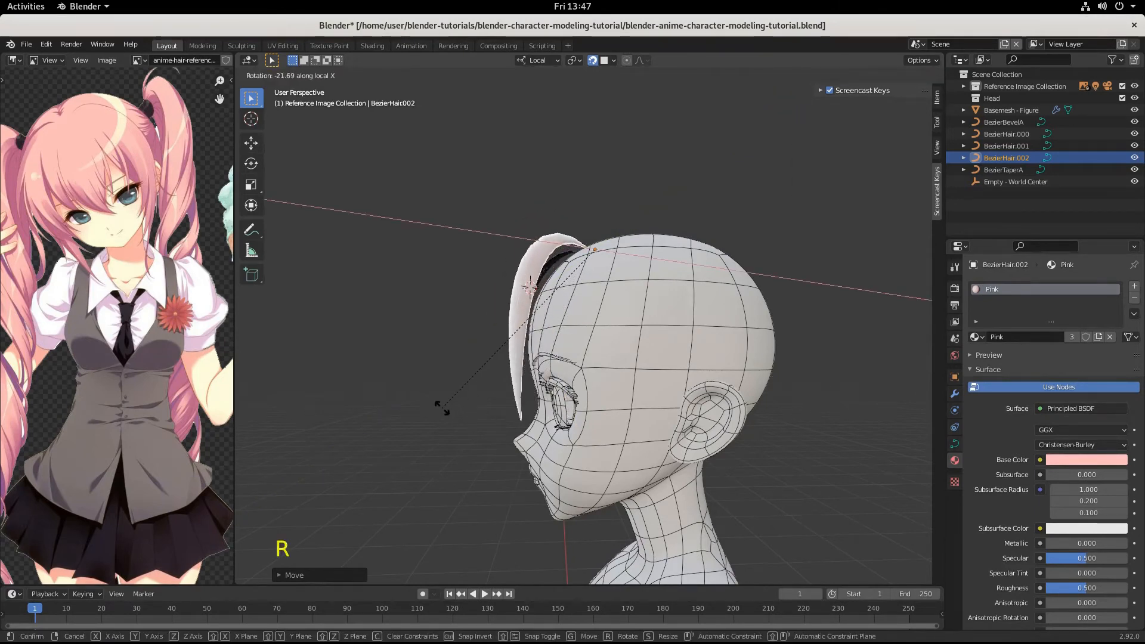
left_click(442, 410)
middle_click_drag(442, 409, 750, 417)
key("g")
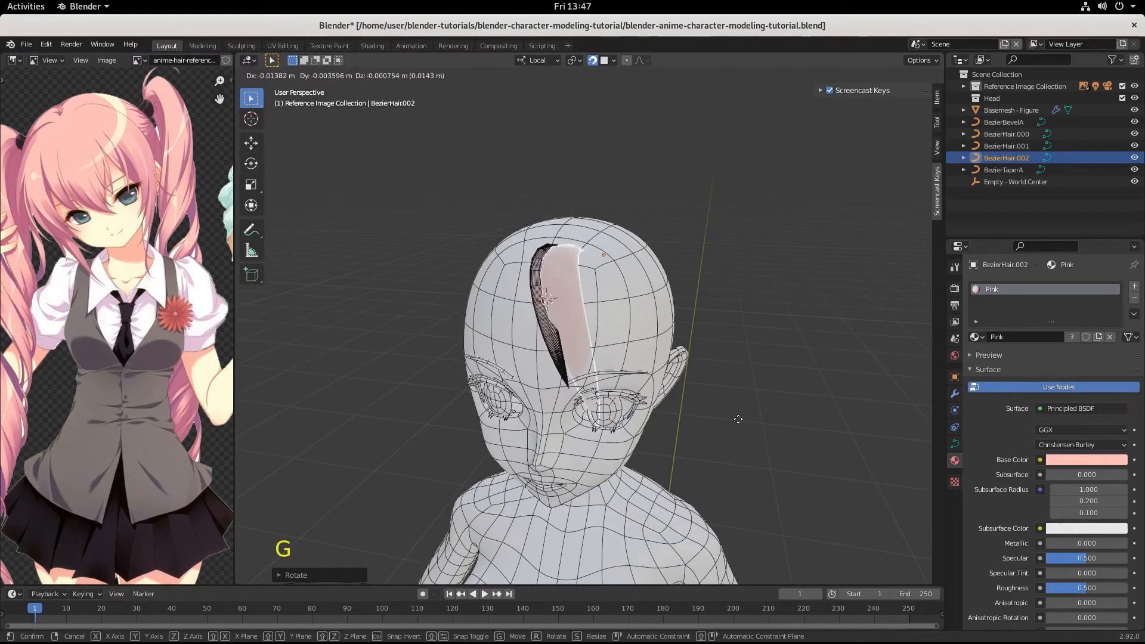
left_click(745, 413)
Step: From the side, rotate the strand around its local X axis again so it stands further out from the forehead
middle_click_drag(744, 413, 667, 392)
key("r")
key("x")
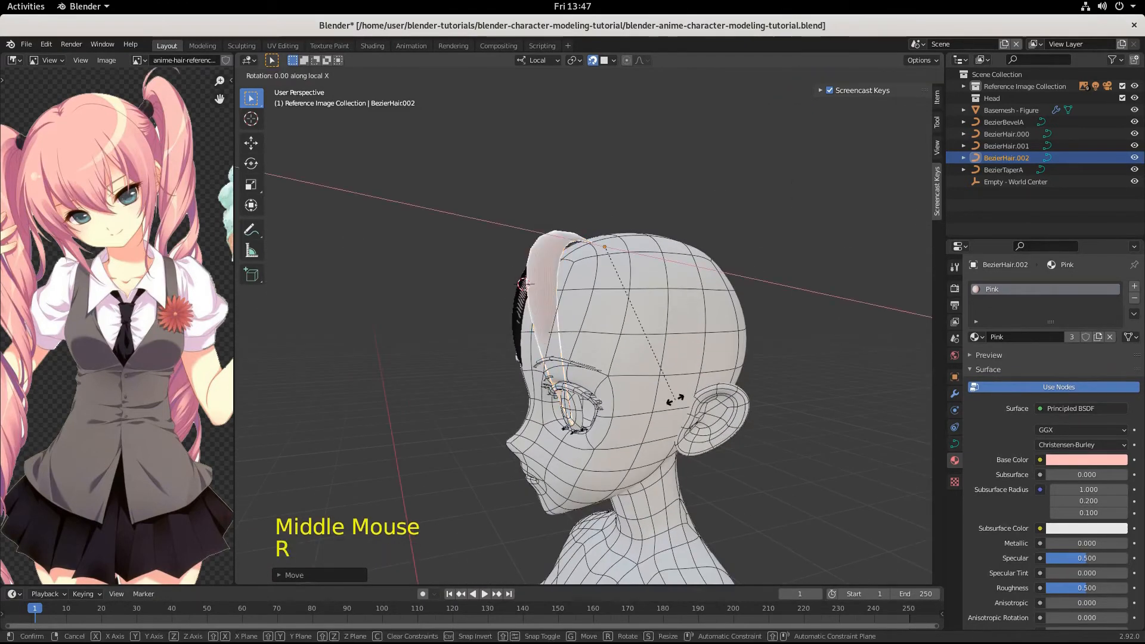
left_click(610, 425)
Step: In Edit Mode, scale down the handles of the strand's root control point to flatten its bulge above the scalp
middle_click_drag(611, 425, 477, 298)
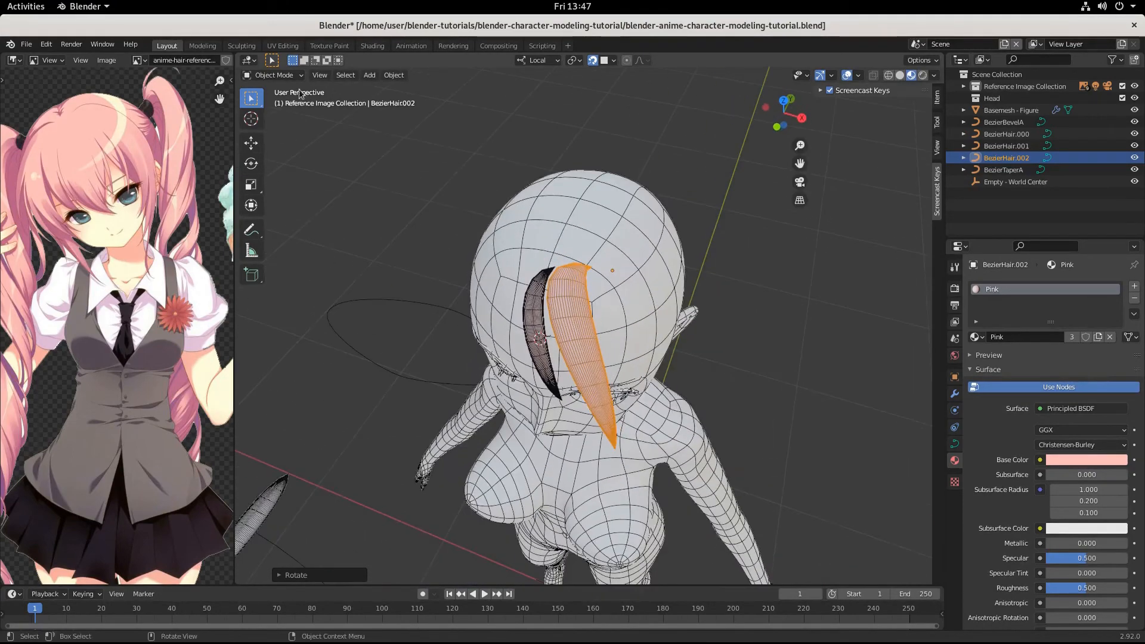
key("Tab")
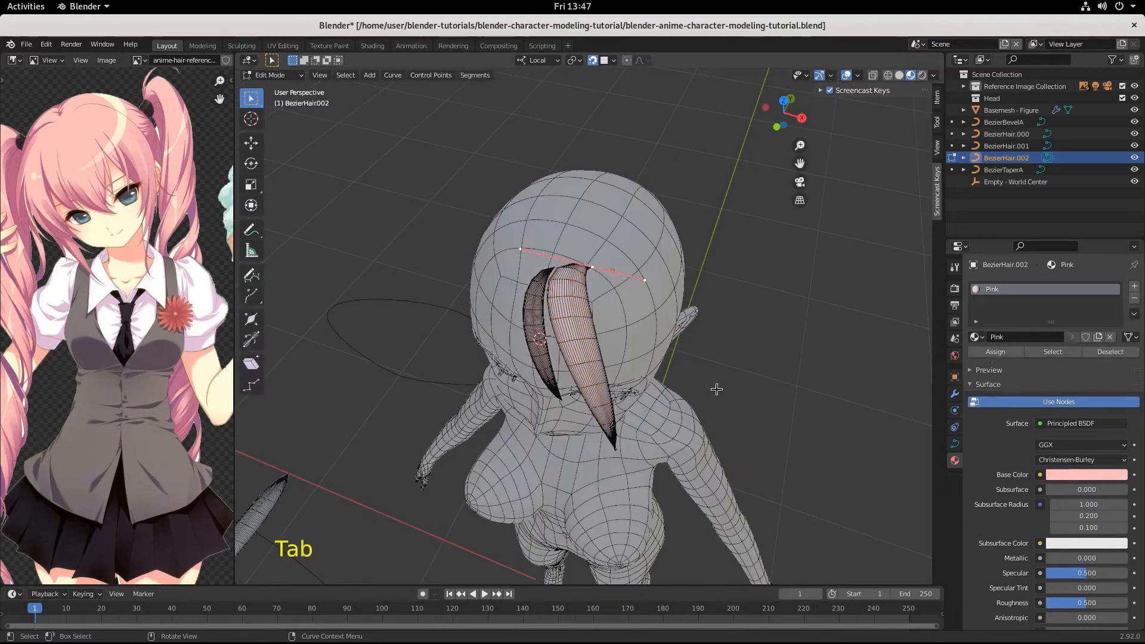
middle_click_drag(656, 371, 583, 252)
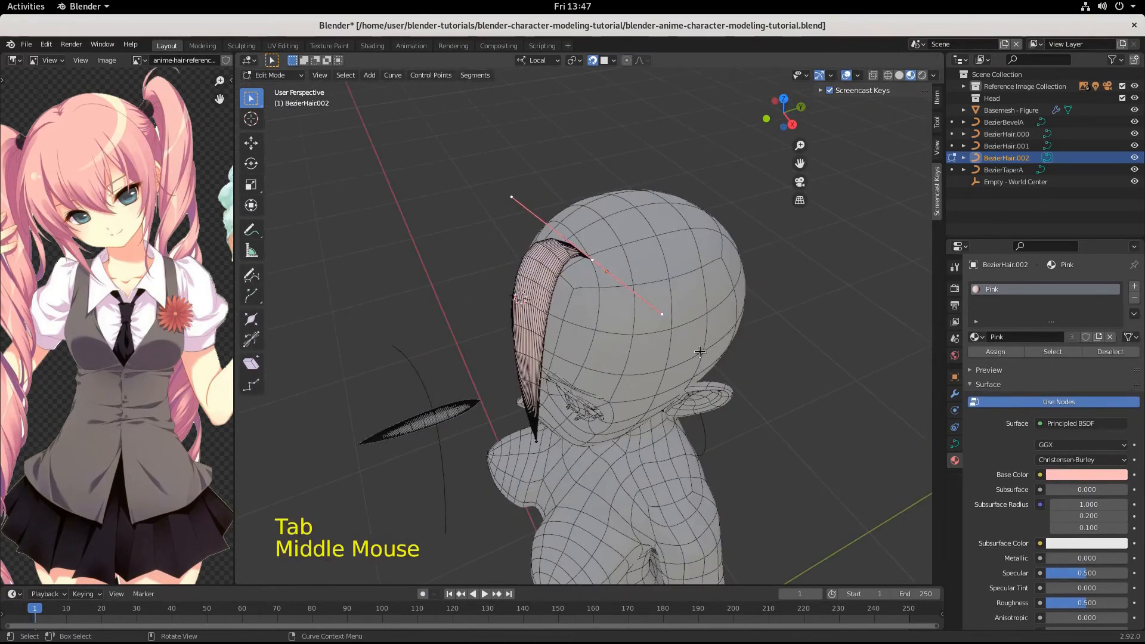
middle_click_drag(701, 352, 657, 301)
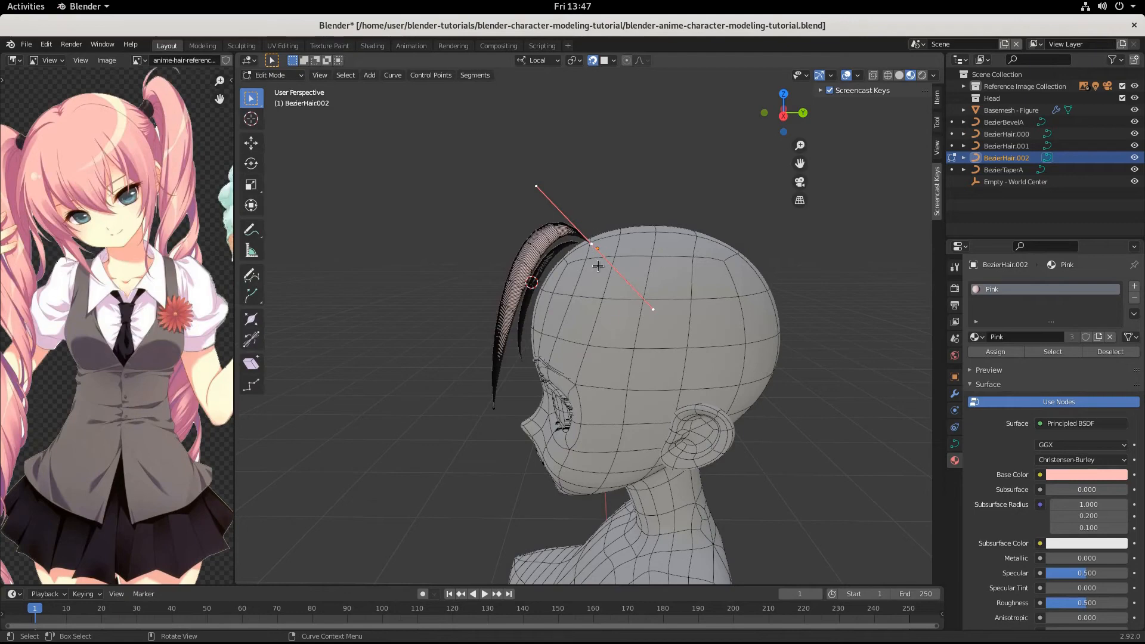
key("s")
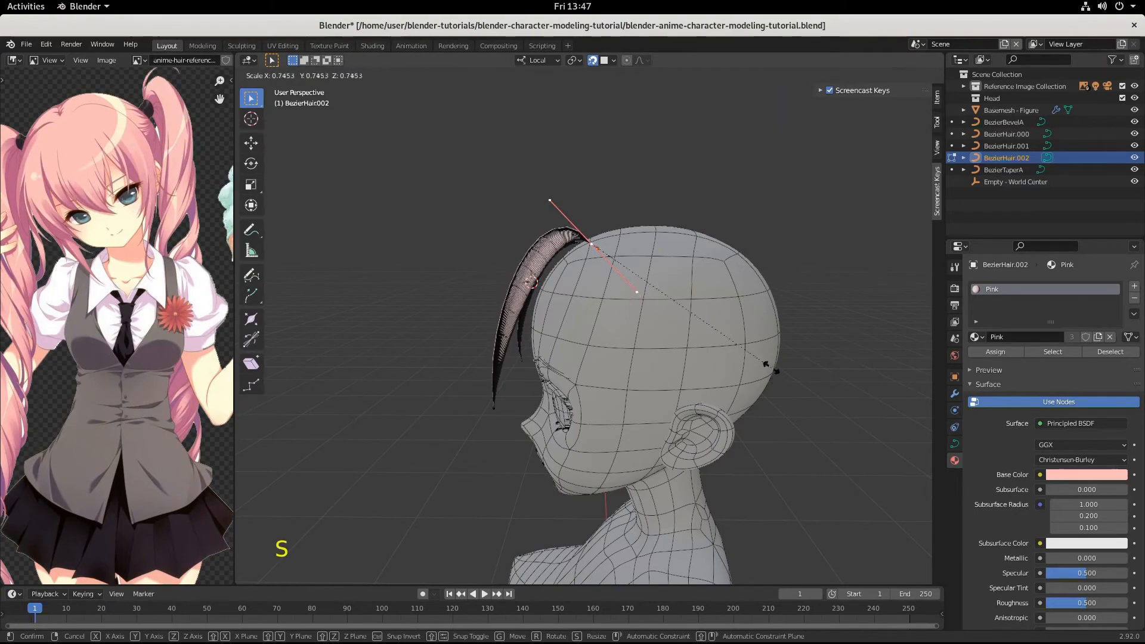
left_click(704, 315)
Step: Select the strand's tip control point, rotate its handles to curl the end inward toward the face, and move the point down and back
middle_click_drag(703, 314, 574, 356)
left_click(471, 389)
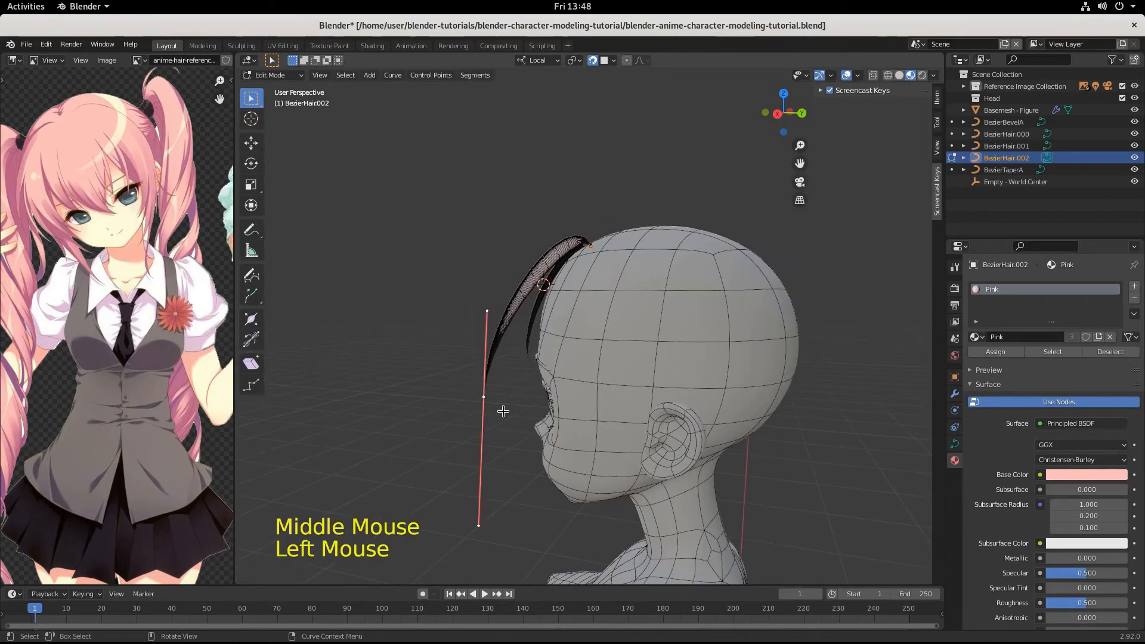
middle_click_drag(504, 409, 654, 535)
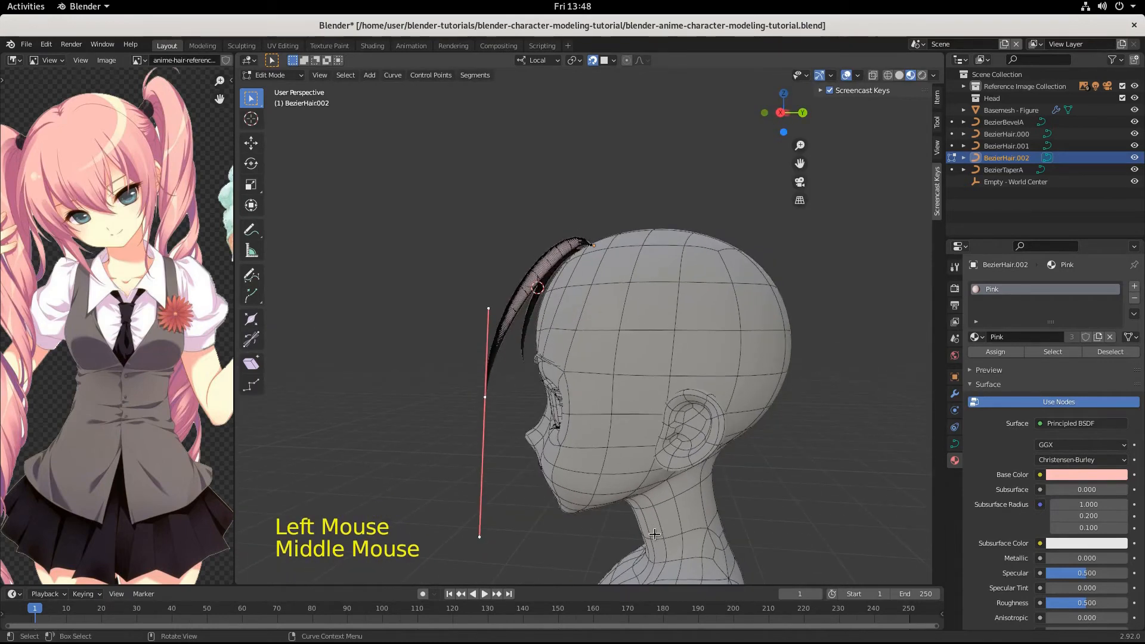
key("r")
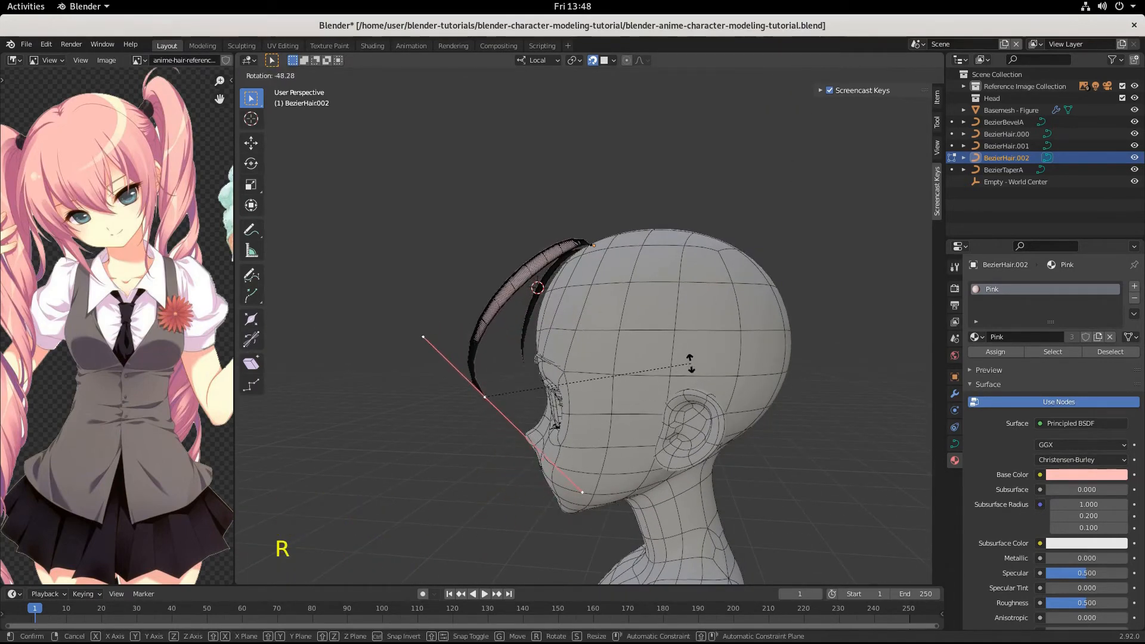
left_click(693, 374)
key("g")
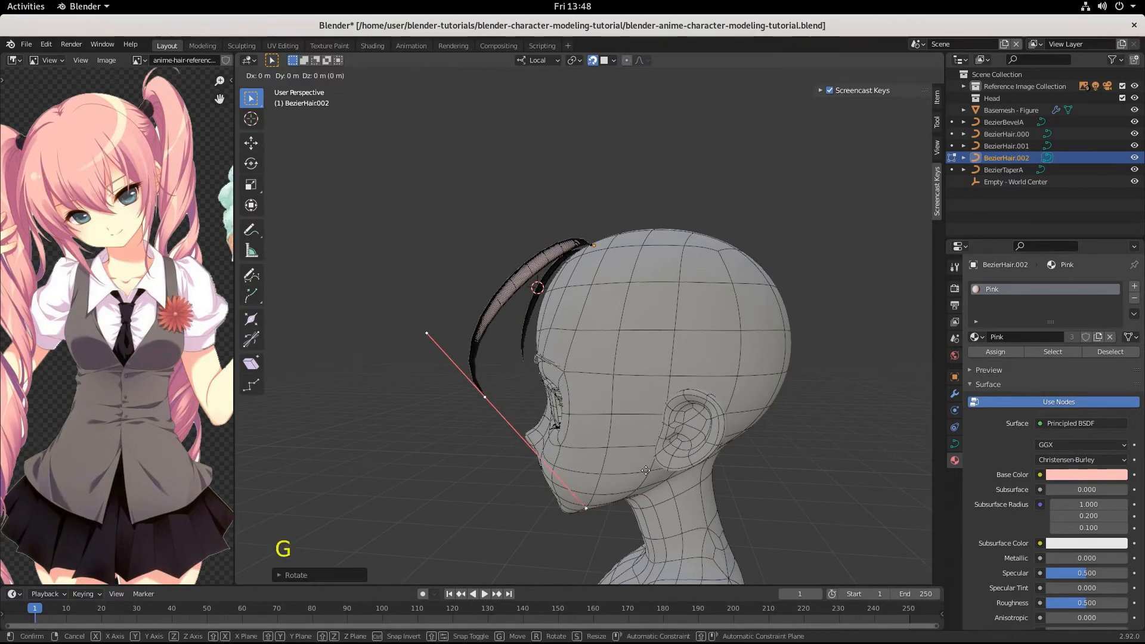
left_click(676, 507)
Step: Return to Object Mode and, from the front, move the whole strand toward the head's centre line beside the first strand
middle_click_drag(676, 507, 808, 463)
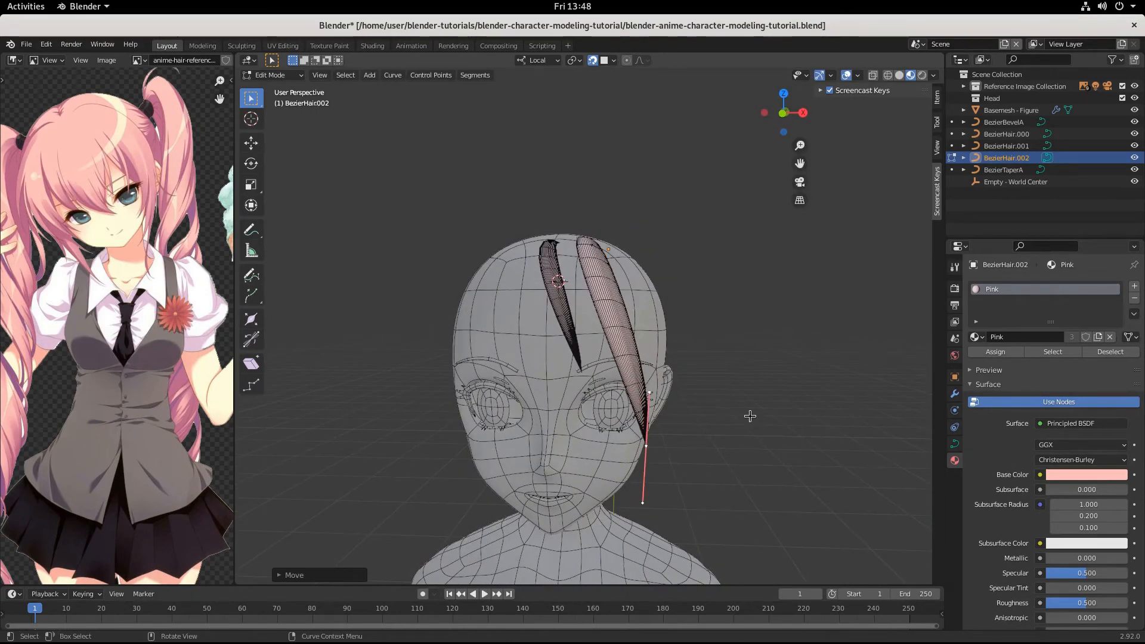
key("Tab")
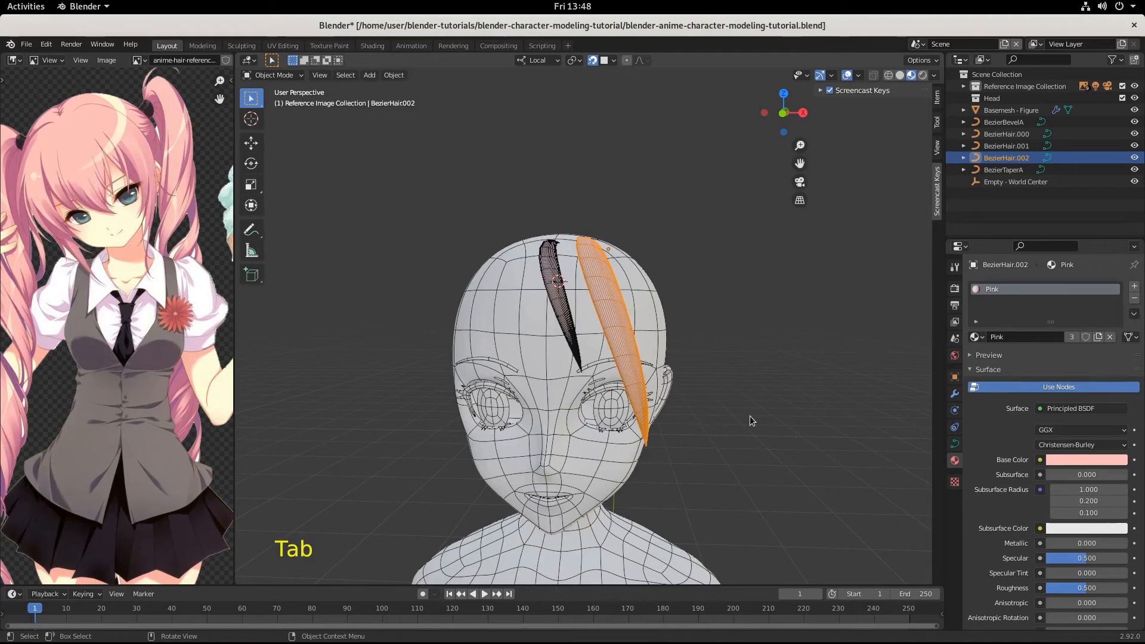
key("g")
left_click(736, 415)
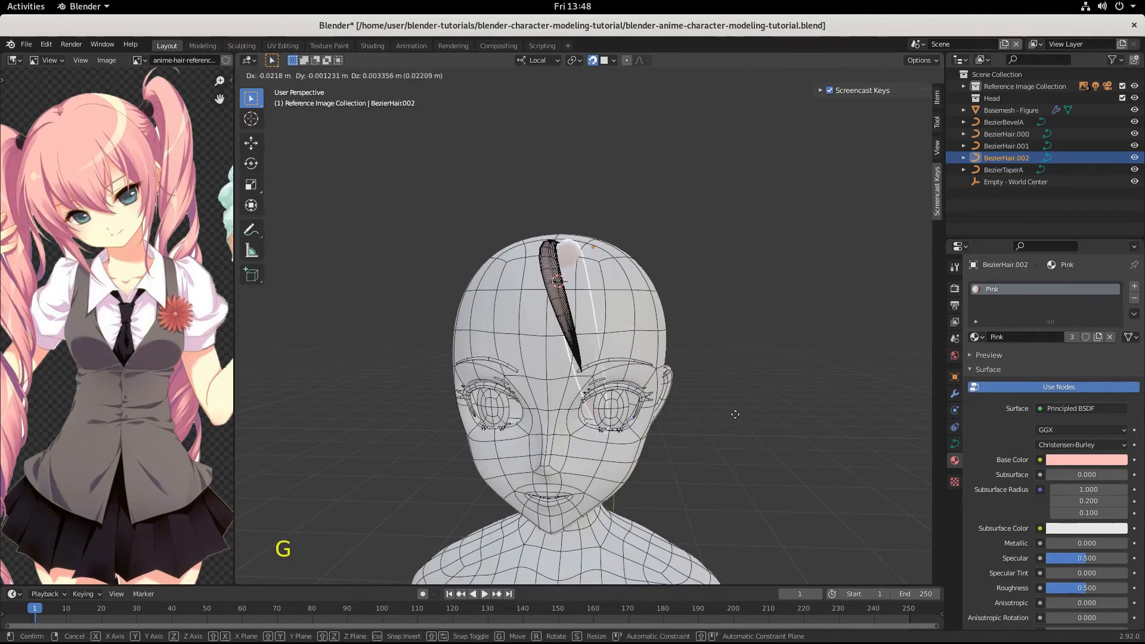
Step: From the side, rotate the strand around its local X axis so it swings out in front of the face
middle_click_drag(729, 435, 614, 427)
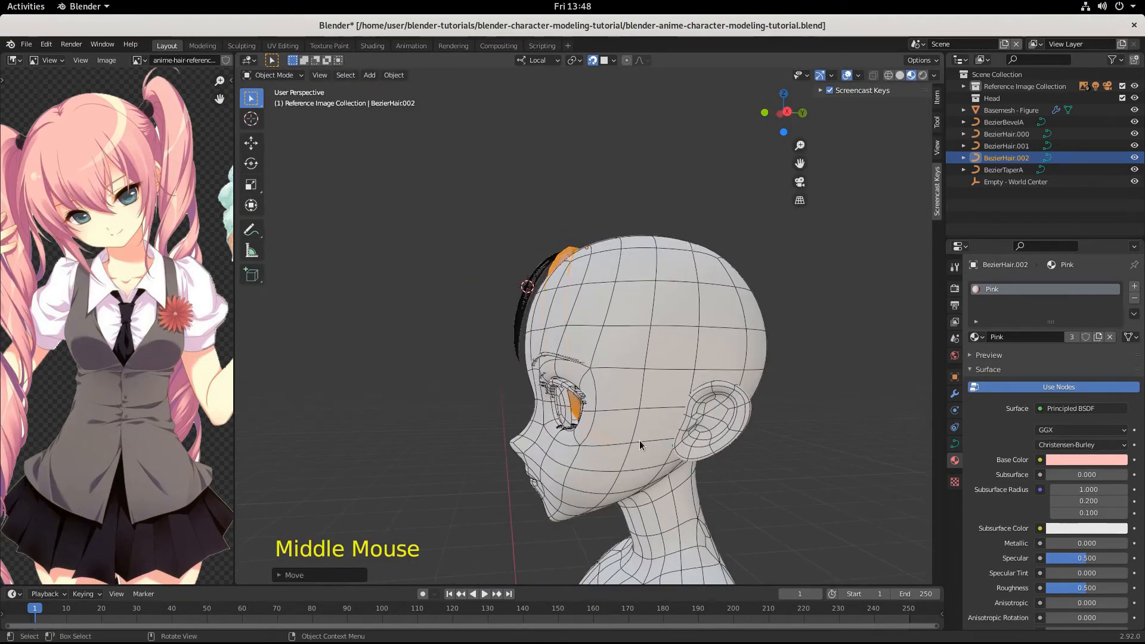
key("r")
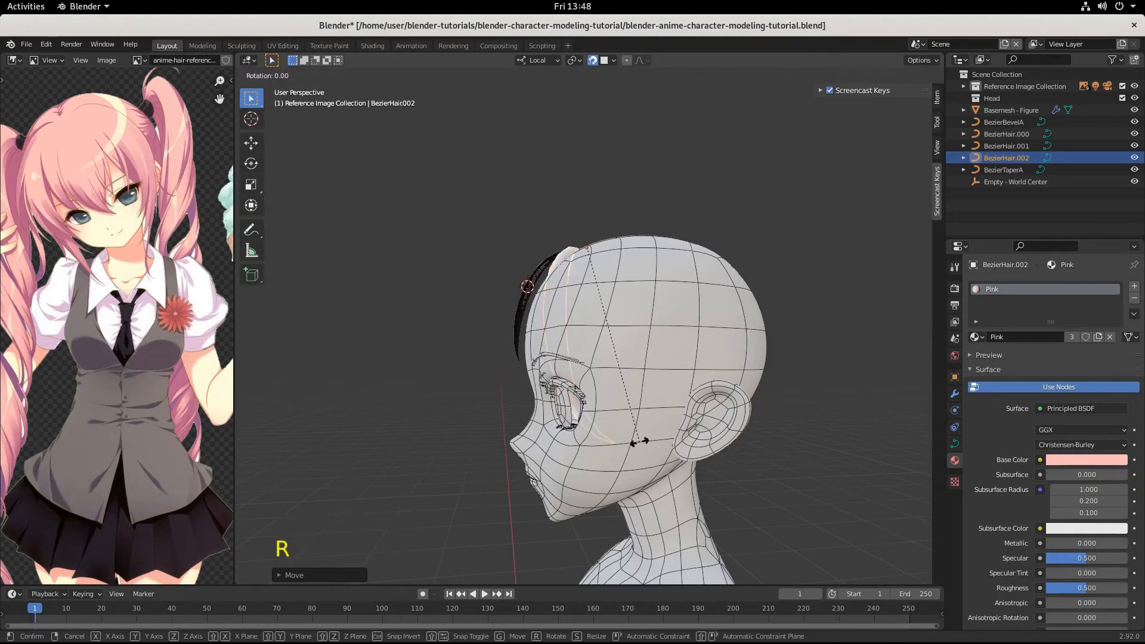
key("x")
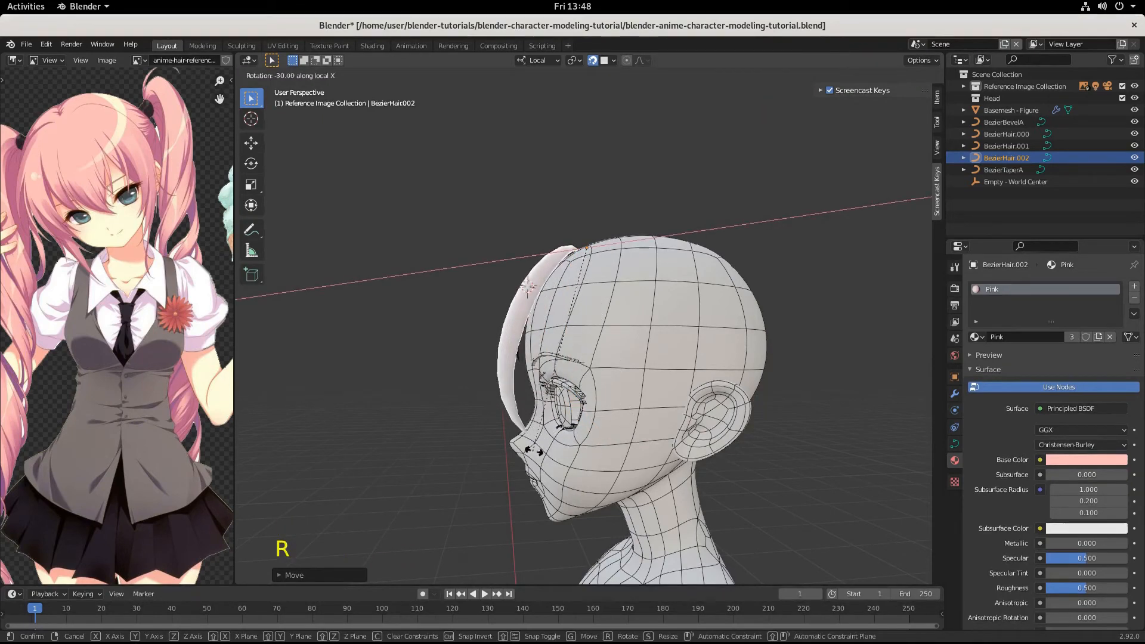
left_click(540, 457)
middle_click_drag(541, 457, 674, 453)
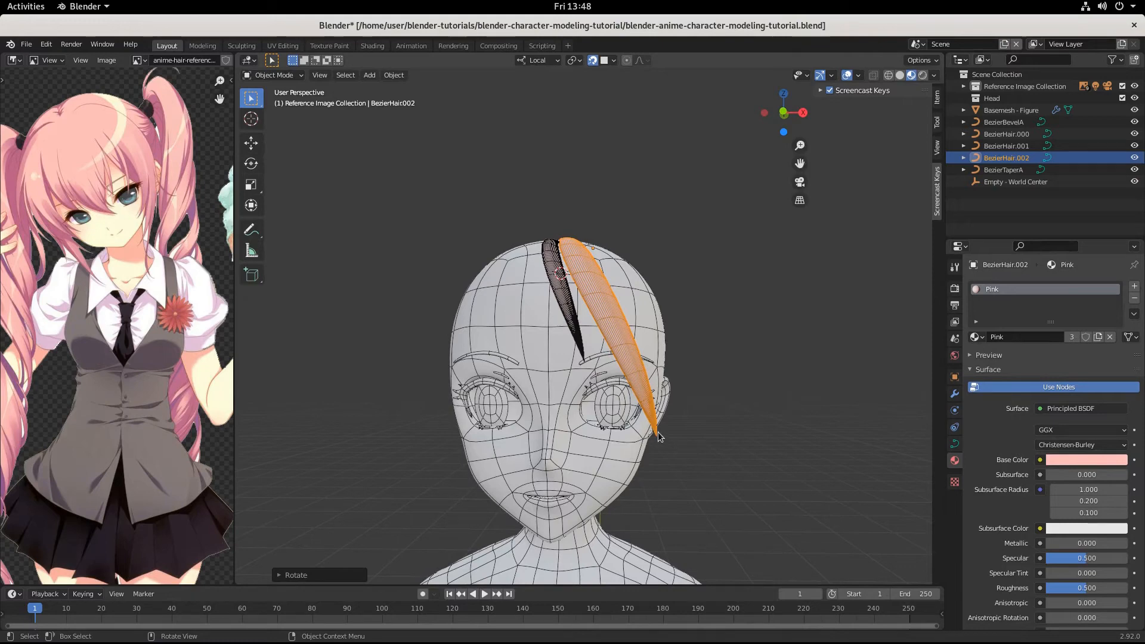
Step: Try to rotate the handles of the strand's tip control point and move the tip inward below the eye
key("Tab")
key("r")
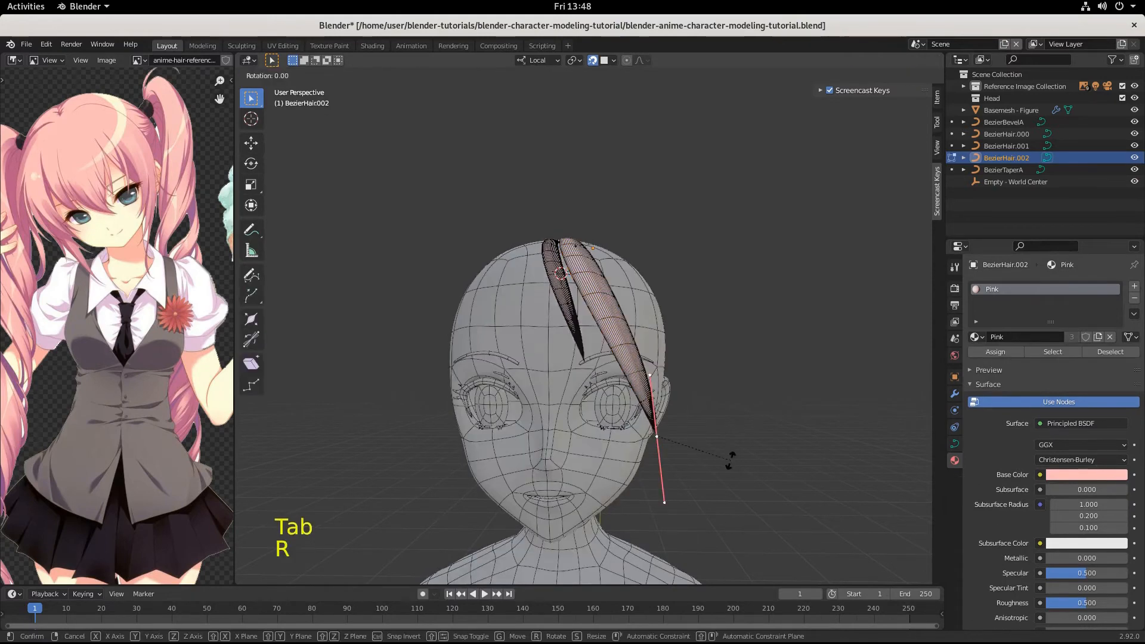
left_click(674, 490)
key("g")
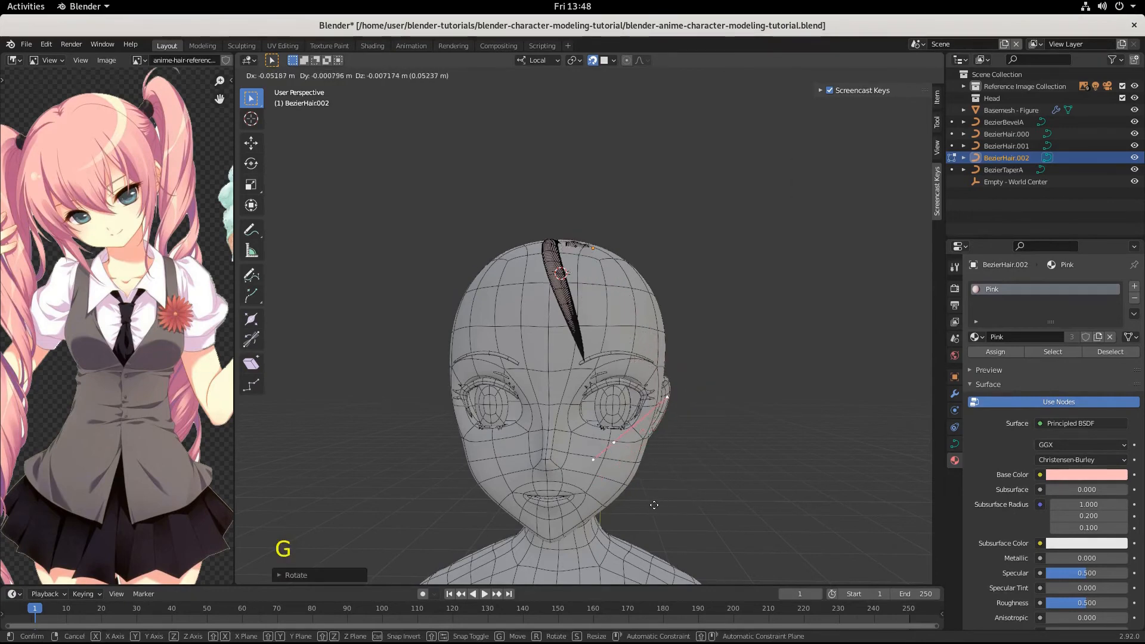
left_click(657, 504)
middle_click_drag(656, 504, 709, 508)
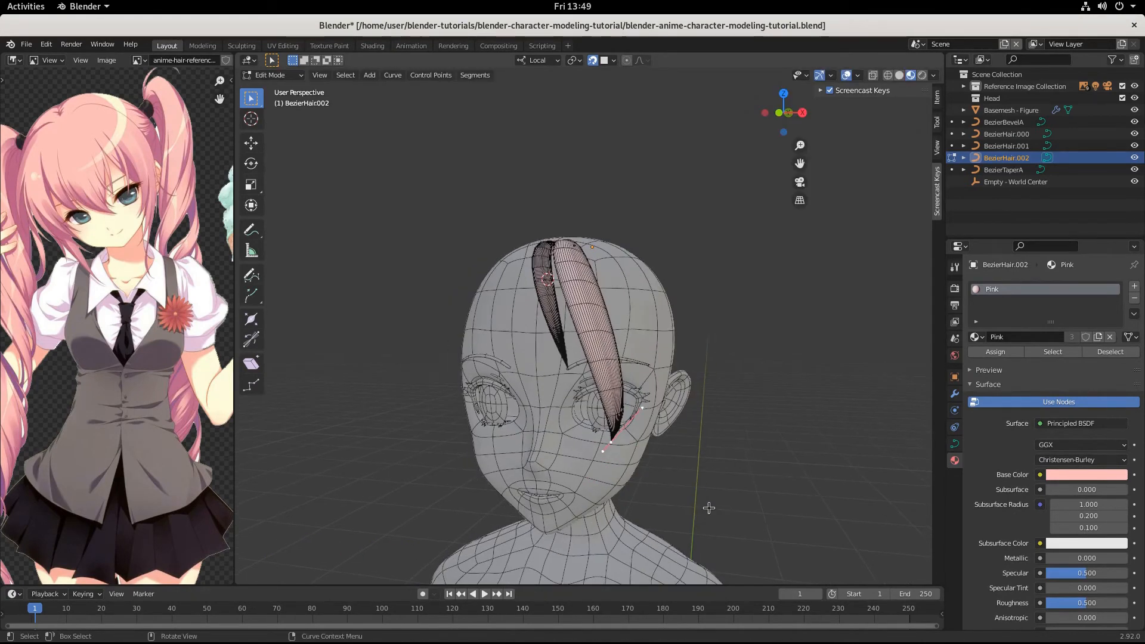
key("ctrl+z")
key("ctrl+z")
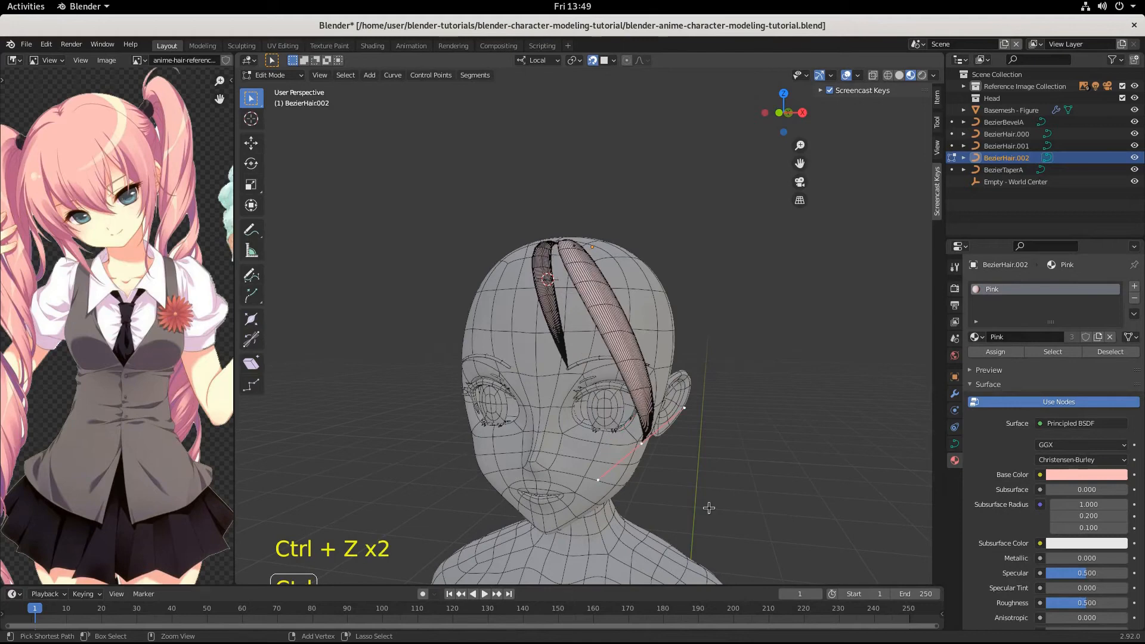
key("ctrl+z")
Step: Select the strand's root control point and rescale its handles to adjust the curve above the forehead
middle_click_drag(718, 499, 653, 502)
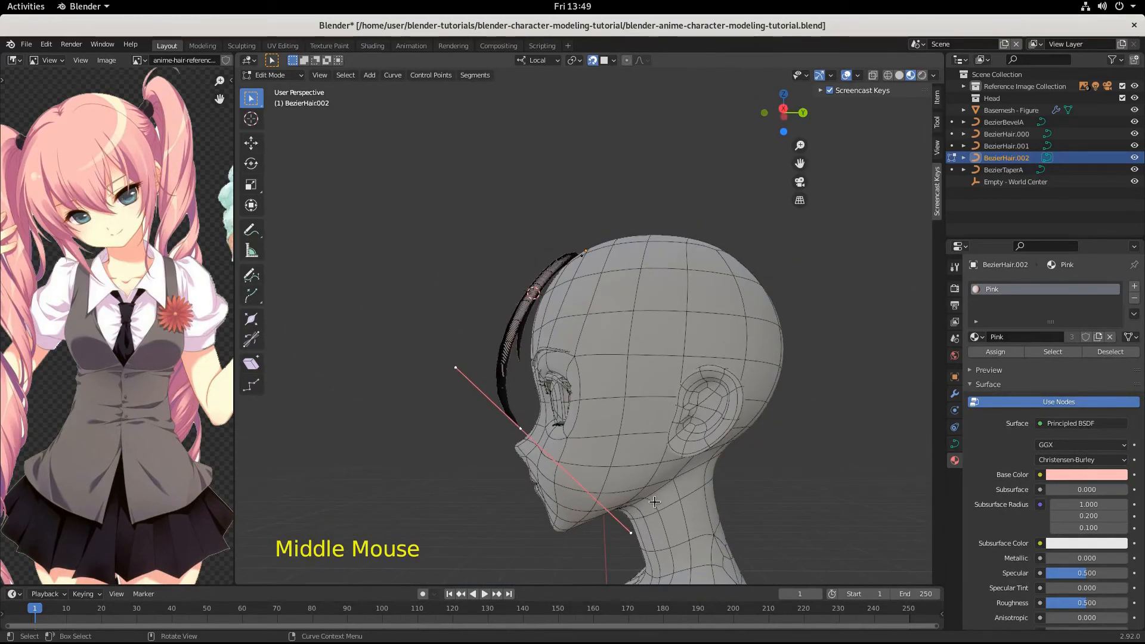
middle_click_drag(678, 510, 629, 435)
left_click(589, 247)
middle_click_drag(589, 247, 653, 369)
key("s")
left_click(729, 325)
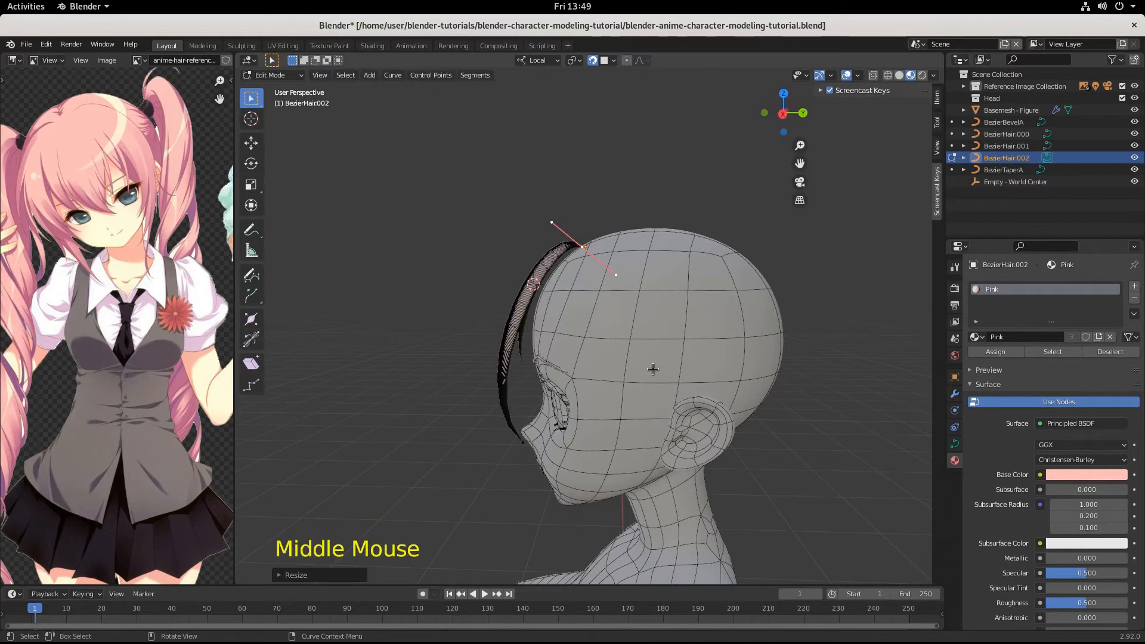
key("s")
left_click(677, 367)
middle_click_drag(677, 367, 707, 394)
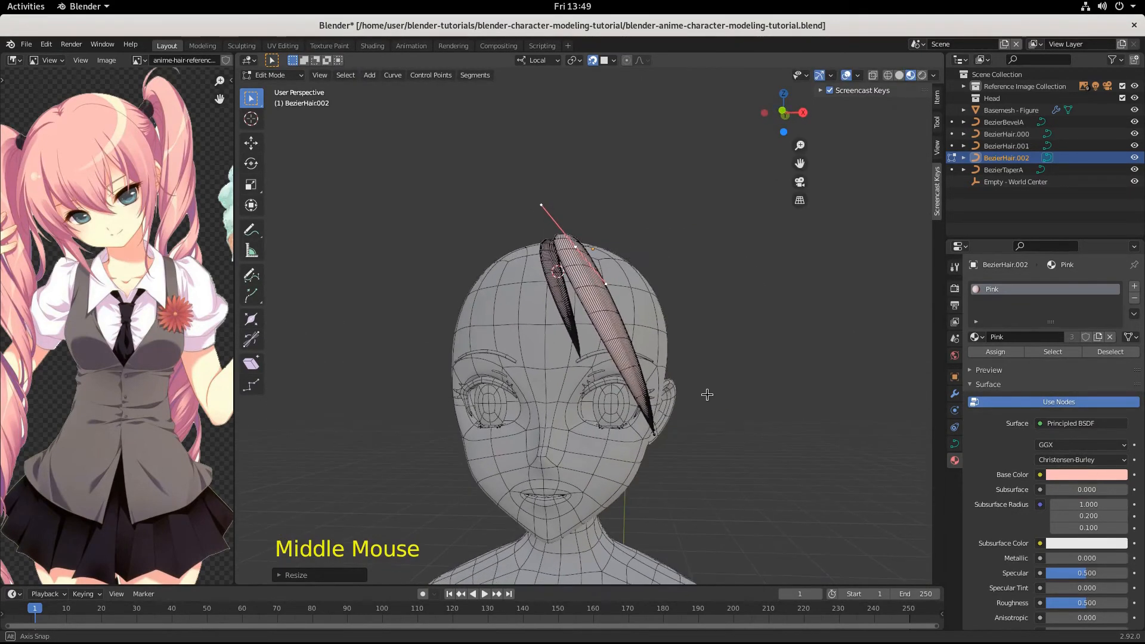
Step: In Object Mode, rotate the whole strand outward in a low front view so its tip swings past the side of the face
middle_click_drag(487, 482, 644, 376)
scroll(644, 376, "up", 3)
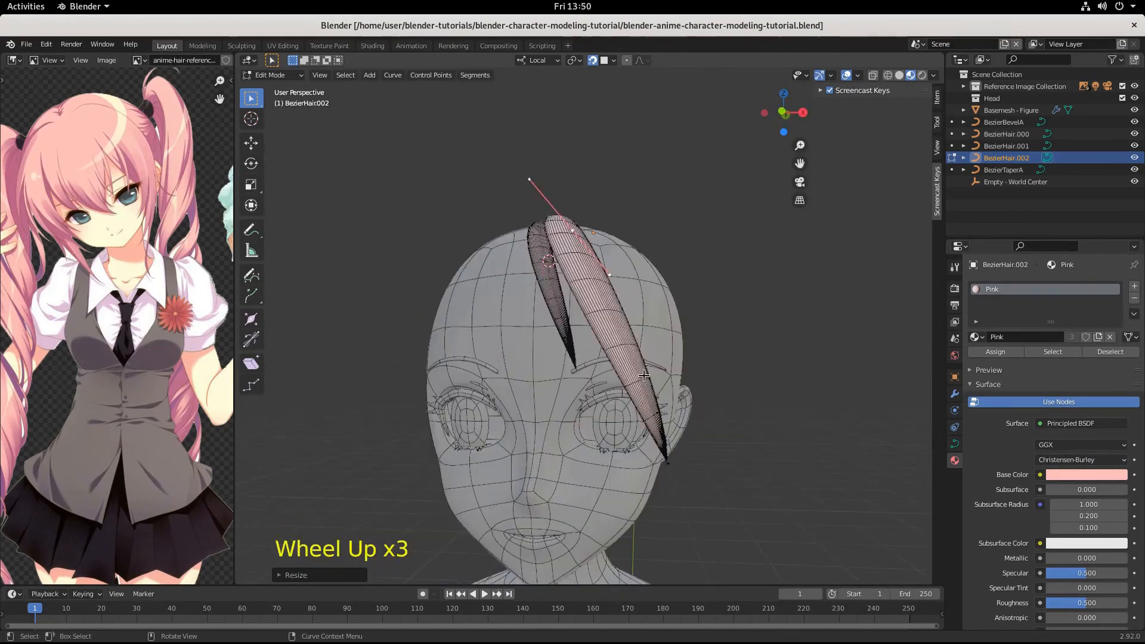
scroll(570, 335, "down", 1)
middle_click_drag(570, 336, 572, 362)
scroll(572, 362, "up", 3)
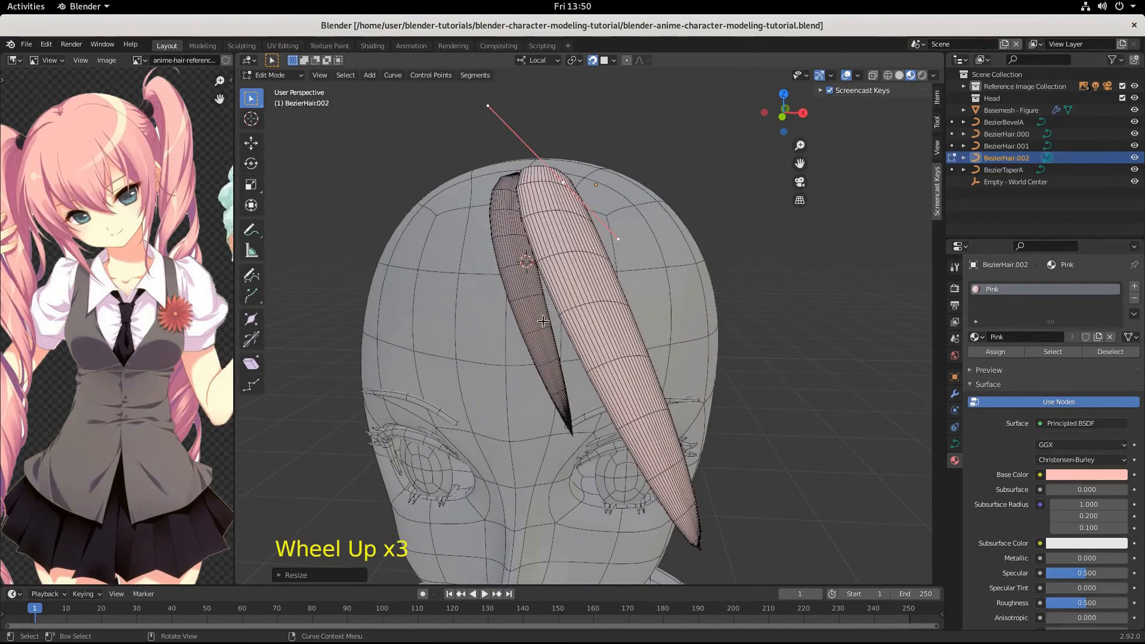
middle_click_drag(531, 222, 522, 215)
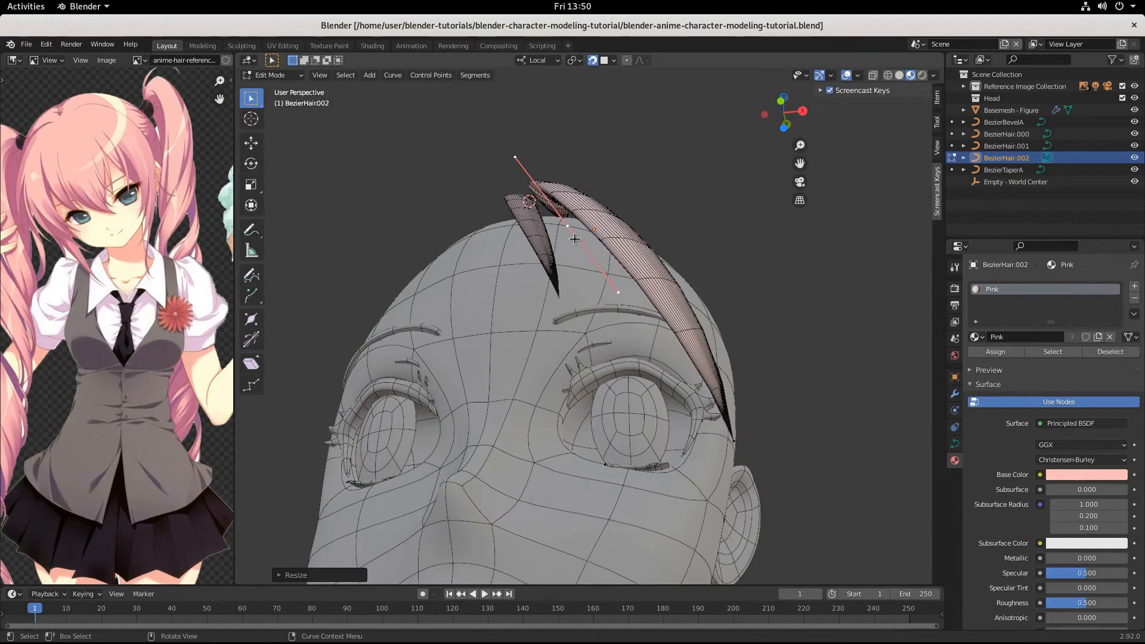
key("Tab")
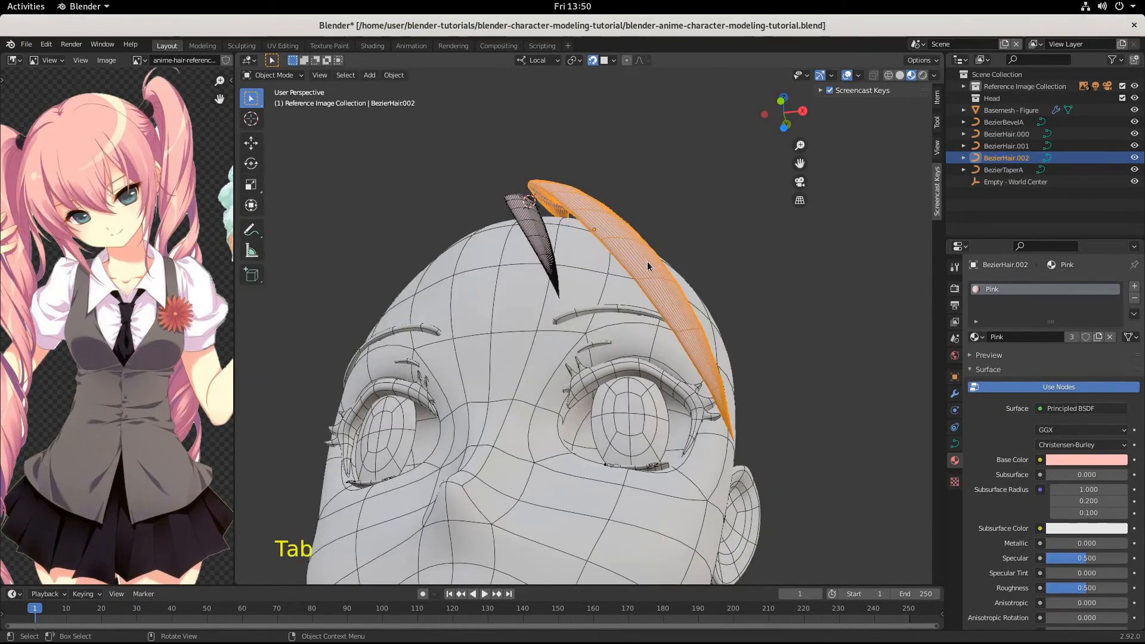
key("r")
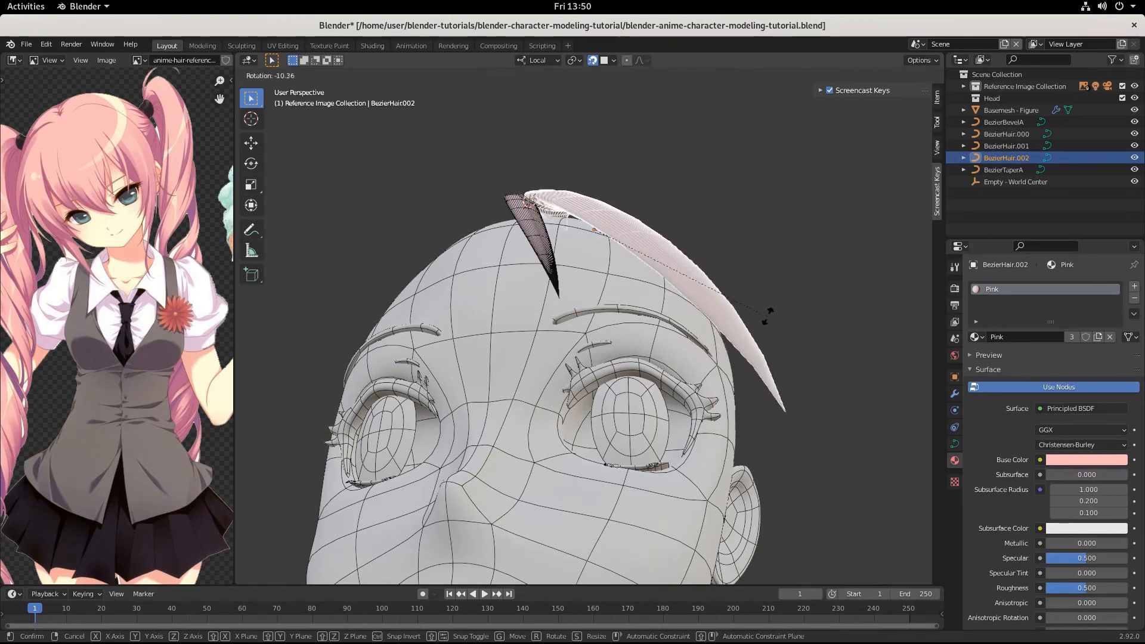
left_click(786, 374)
Step: In Edit Mode, select the strand's tip control point and move it back inward to the outer corner of the eye
left_click(798, 396)
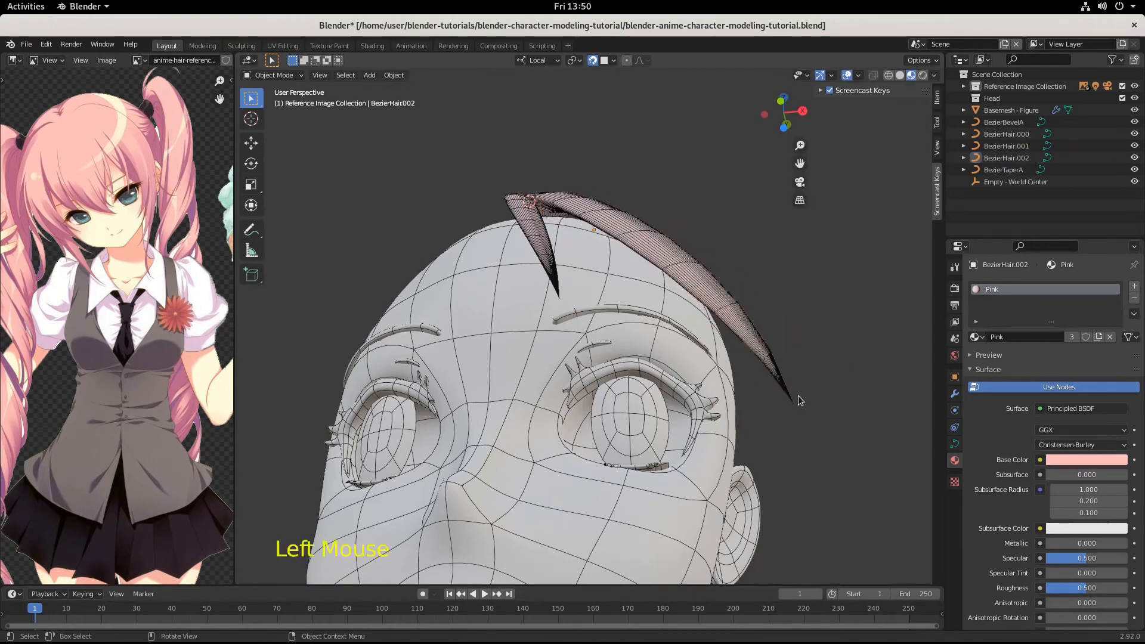
key("Tab")
left_click(805, 400)
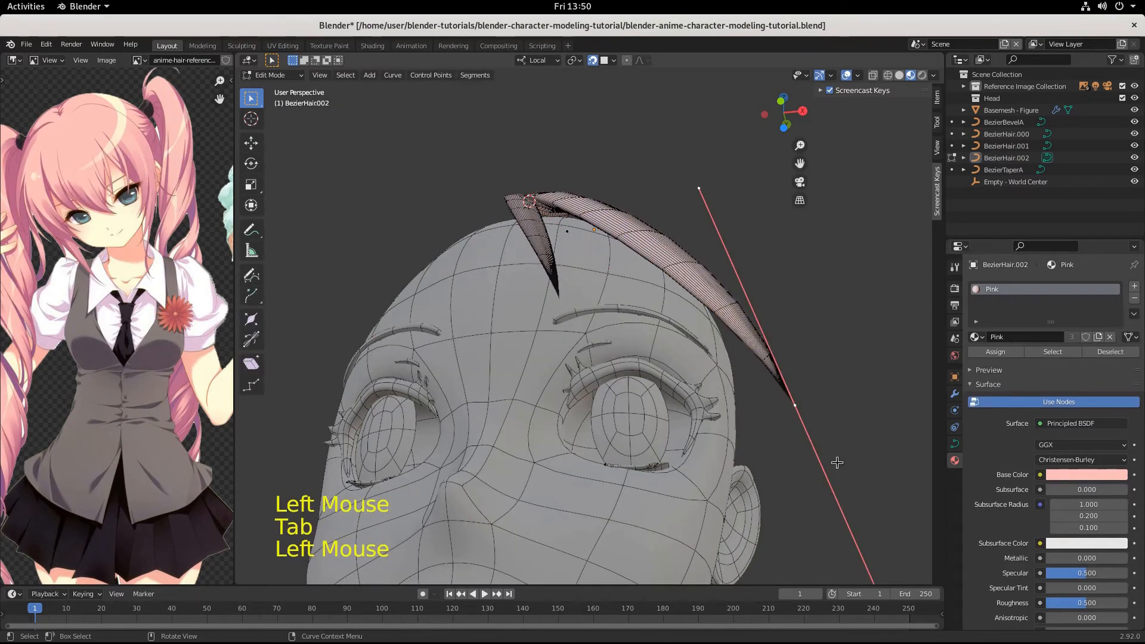
key("g")
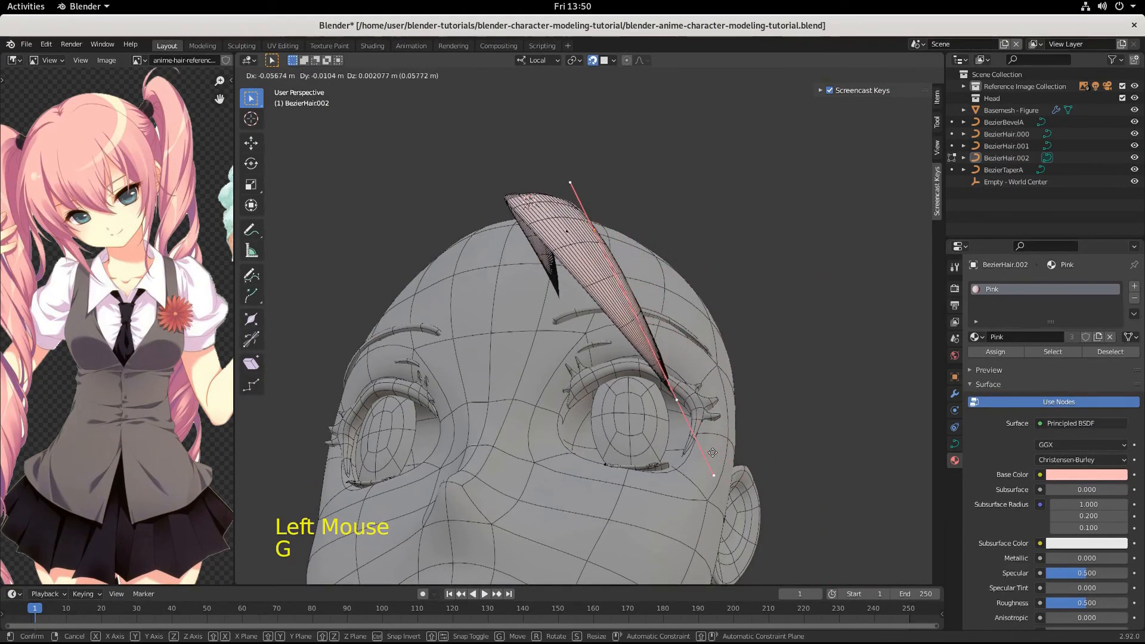
left_click(725, 455)
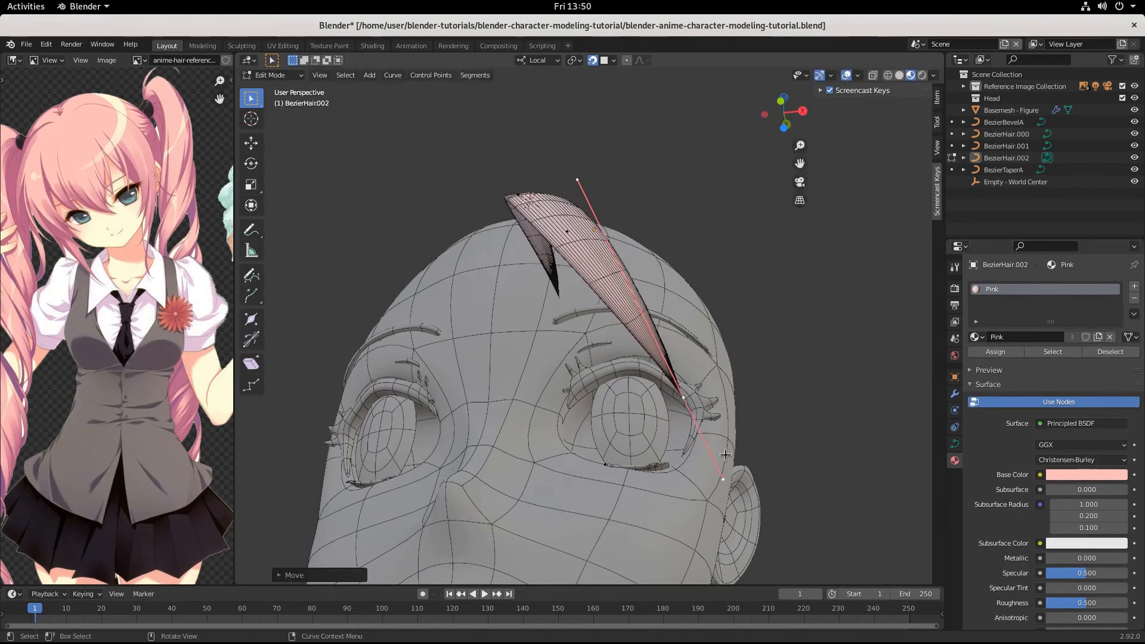
Step: Select the root control point from above, rotate its handles, and move it next to the first strand's root
middle_click_drag(725, 455, 557, 216)
left_click(558, 215)
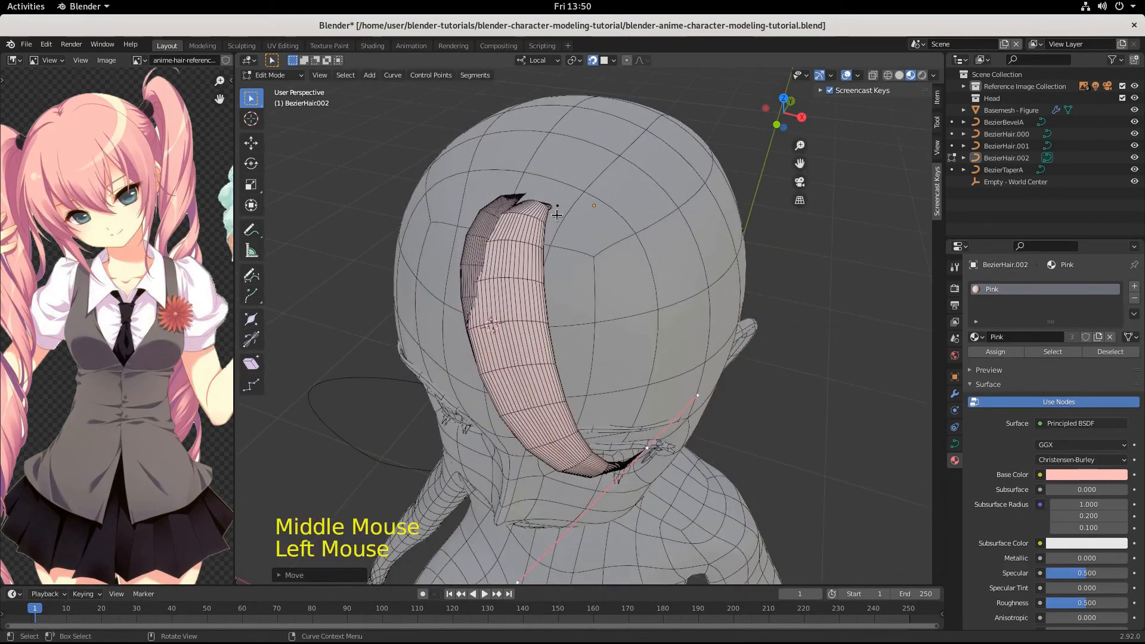
key("r")
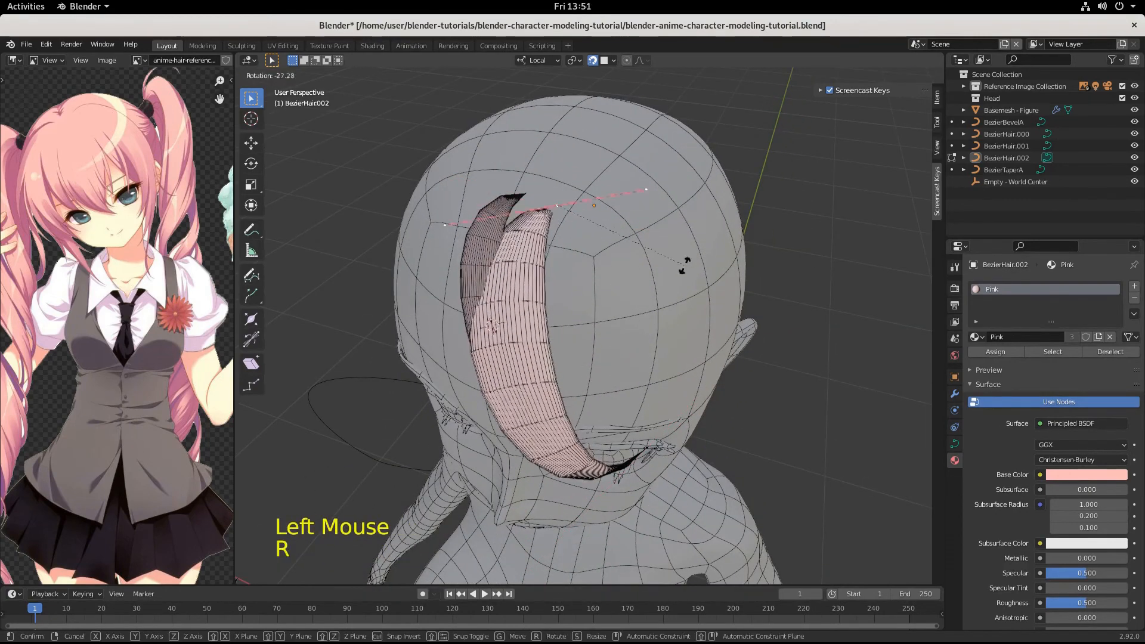
left_click(441, 146)
key("g")
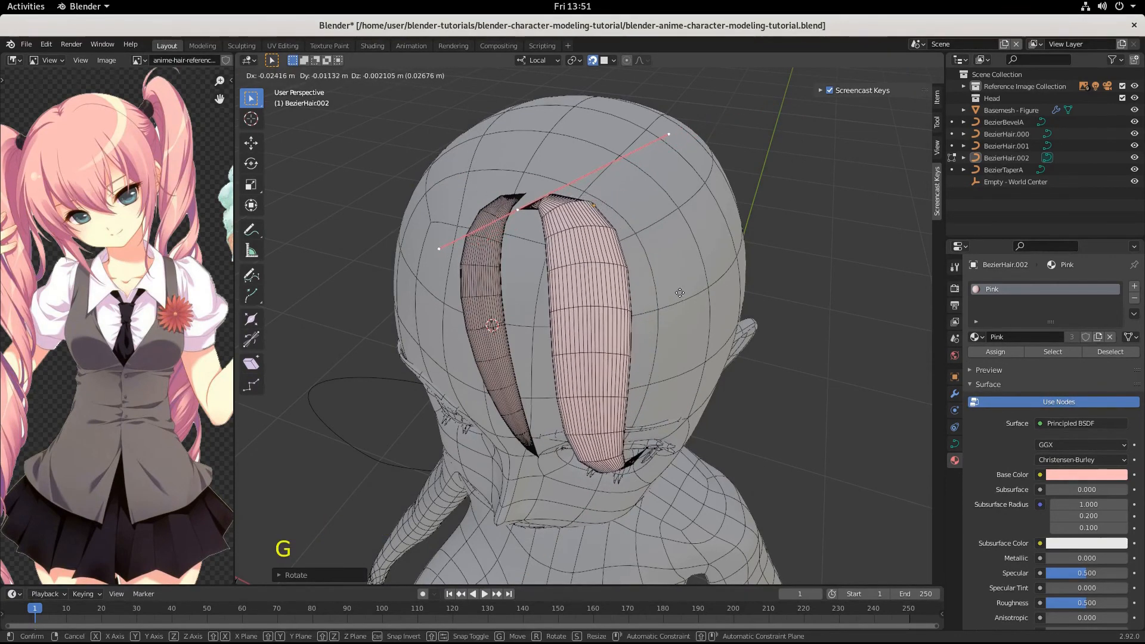
left_click(694, 290)
Step: Rotate the root's handles so they run along the strand toward the forehead, and scale them down
key("r")
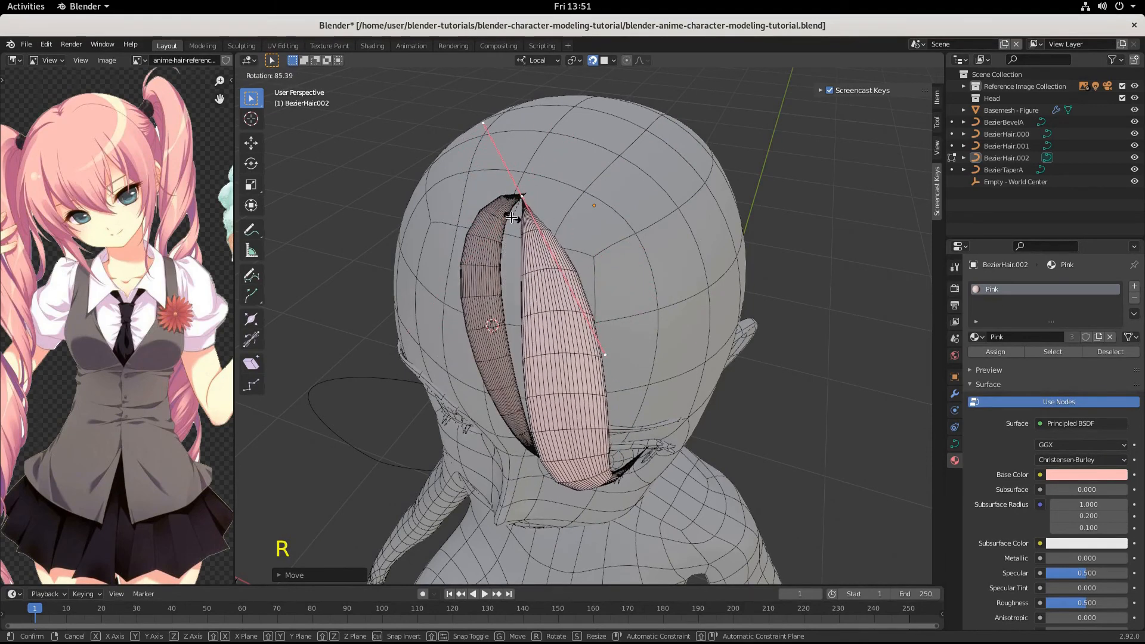
left_click(684, 395)
key("s")
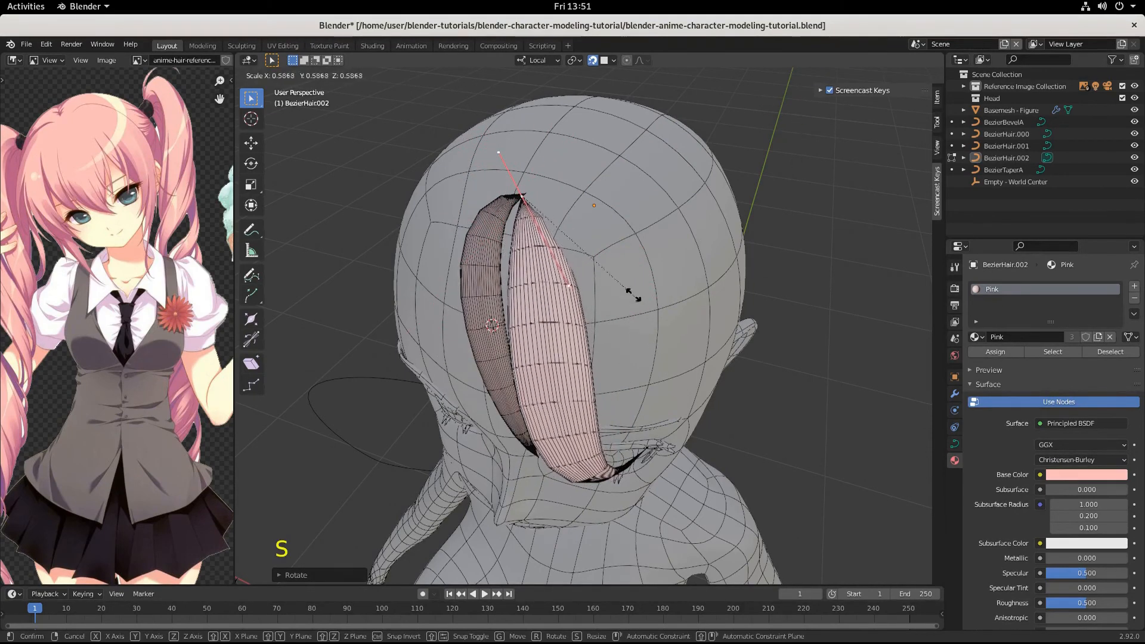
left_click(617, 221)
Step: From the side, rotate the root's handles so the front one lifts away from the scalp
middle_click_drag(616, 221, 525, 261)
key("r")
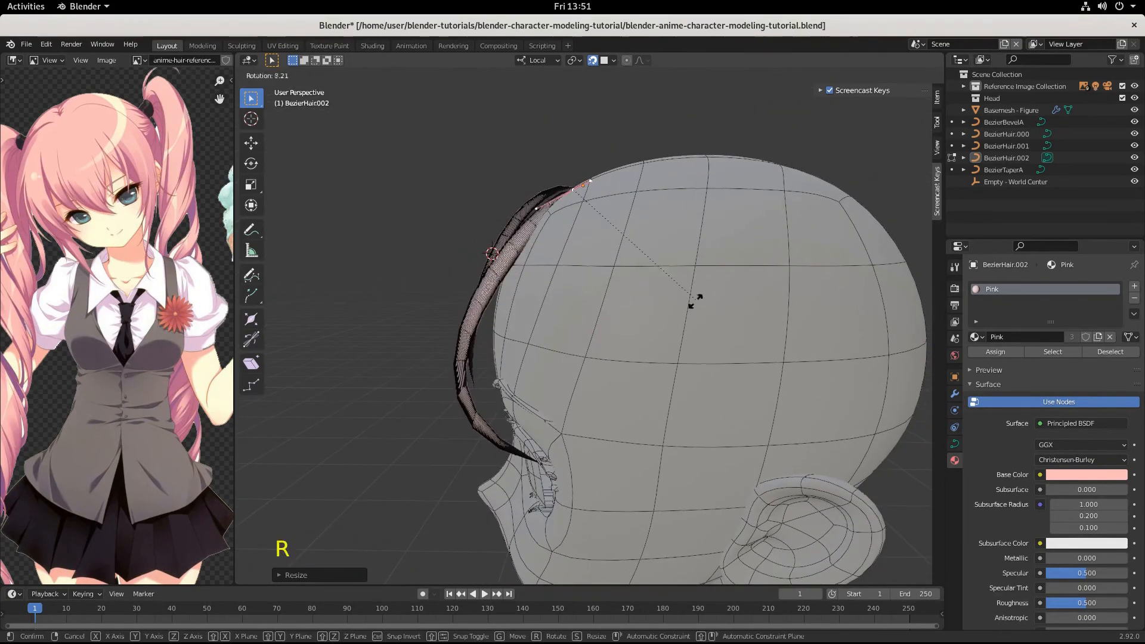
left_click(603, 392)
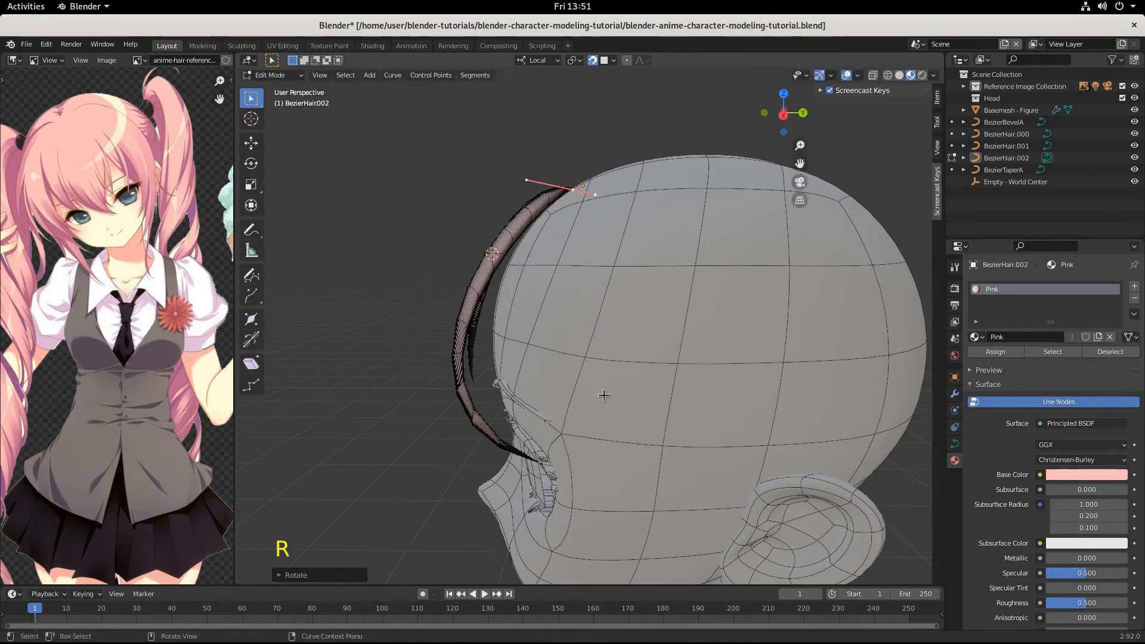
Step: Move the root control point up and back along the scalp, and shift it sideways away from the first strand's root
key("g")
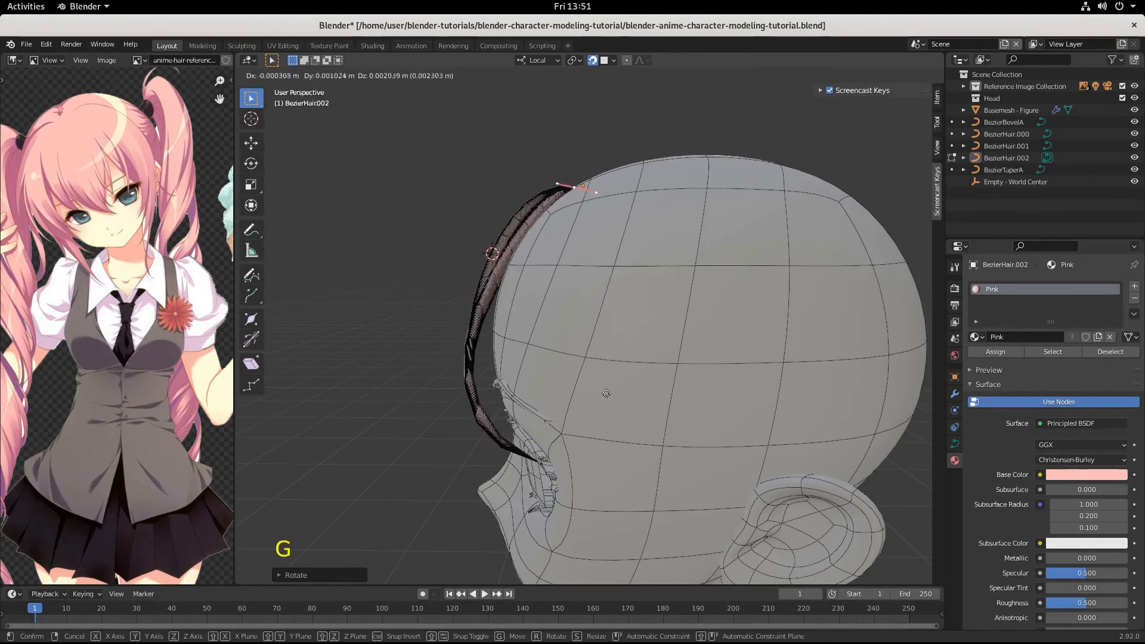
left_click(617, 392)
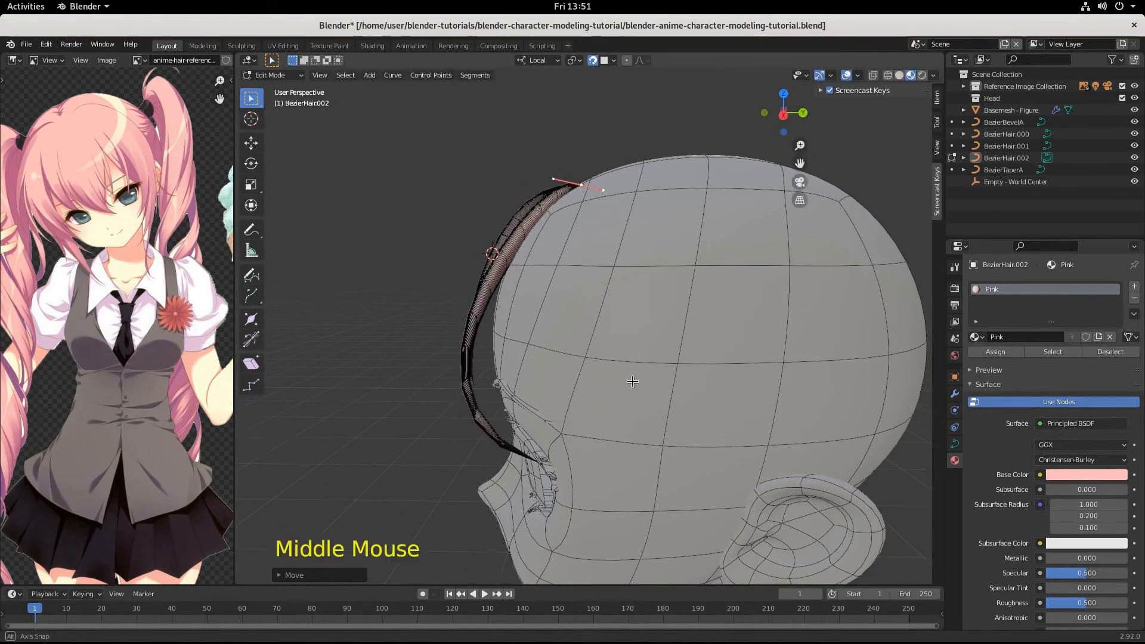
middle_click_drag(632, 384, 731, 380)
key("g")
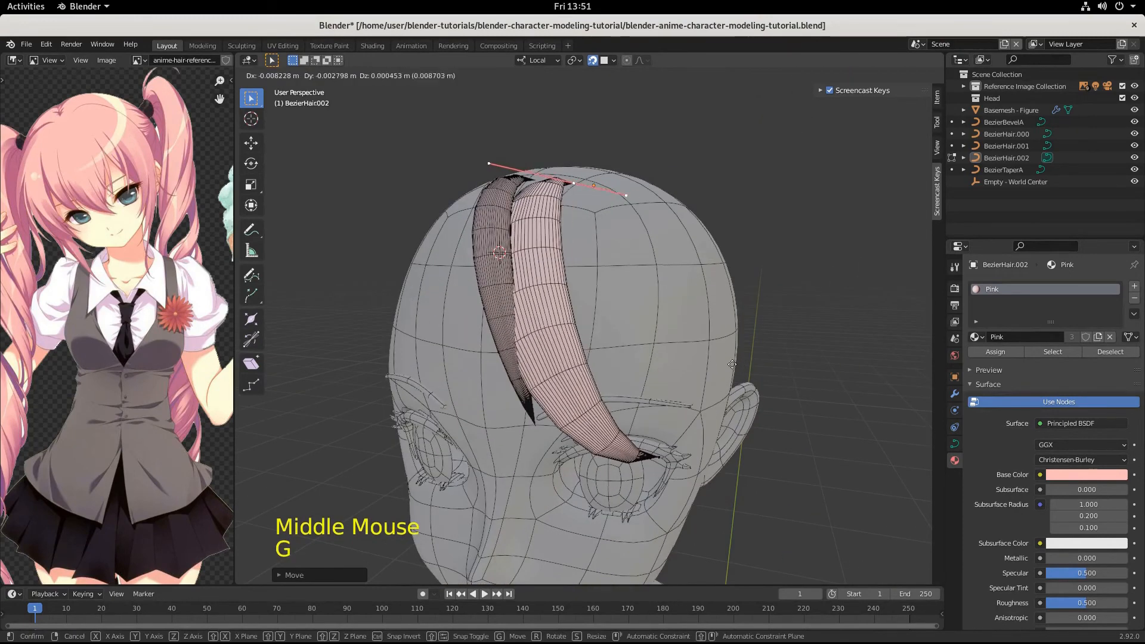
left_click(744, 367)
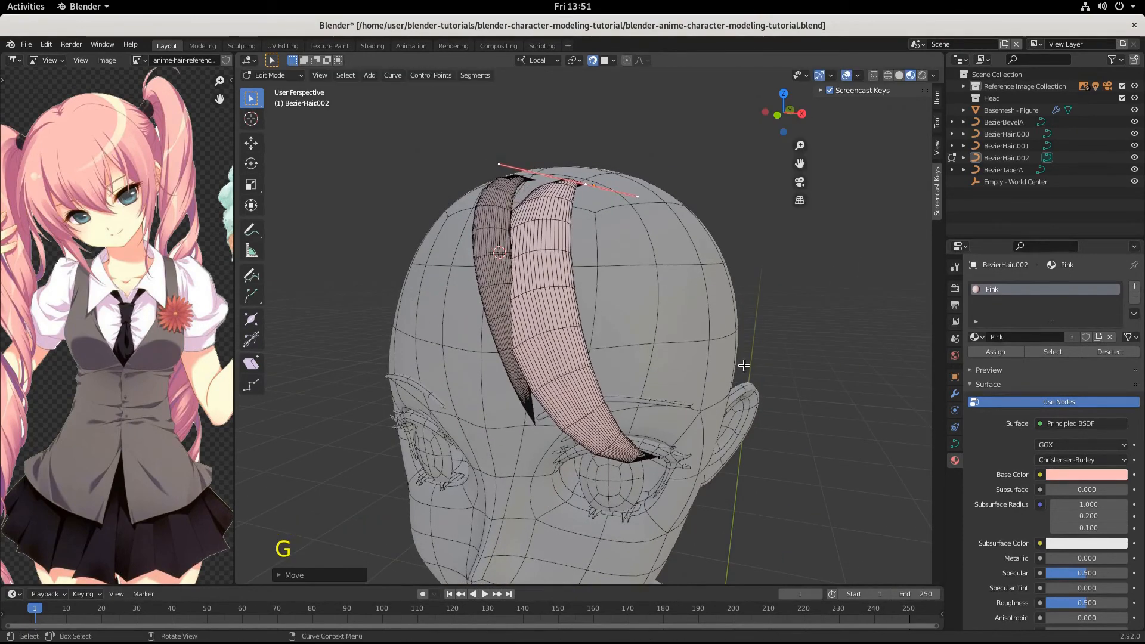
Step: From the side, move the strand's tip control point forward off the face and rotate its handles steeper so the tip hangs downward
middle_click_drag(744, 365, 629, 383)
left_click(528, 457)
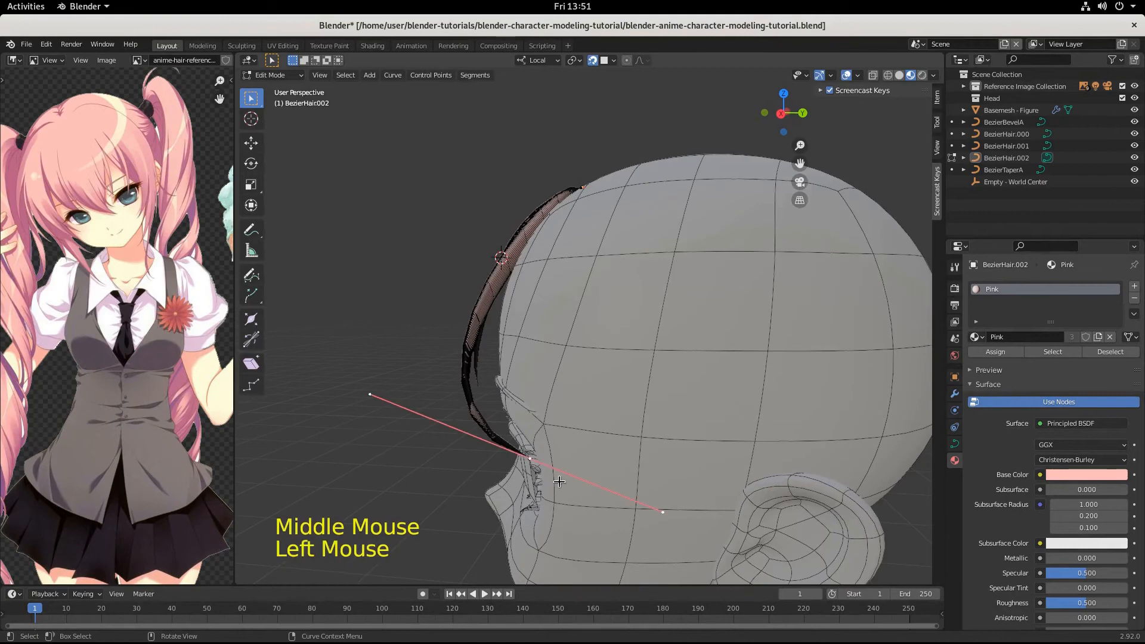
key("g")
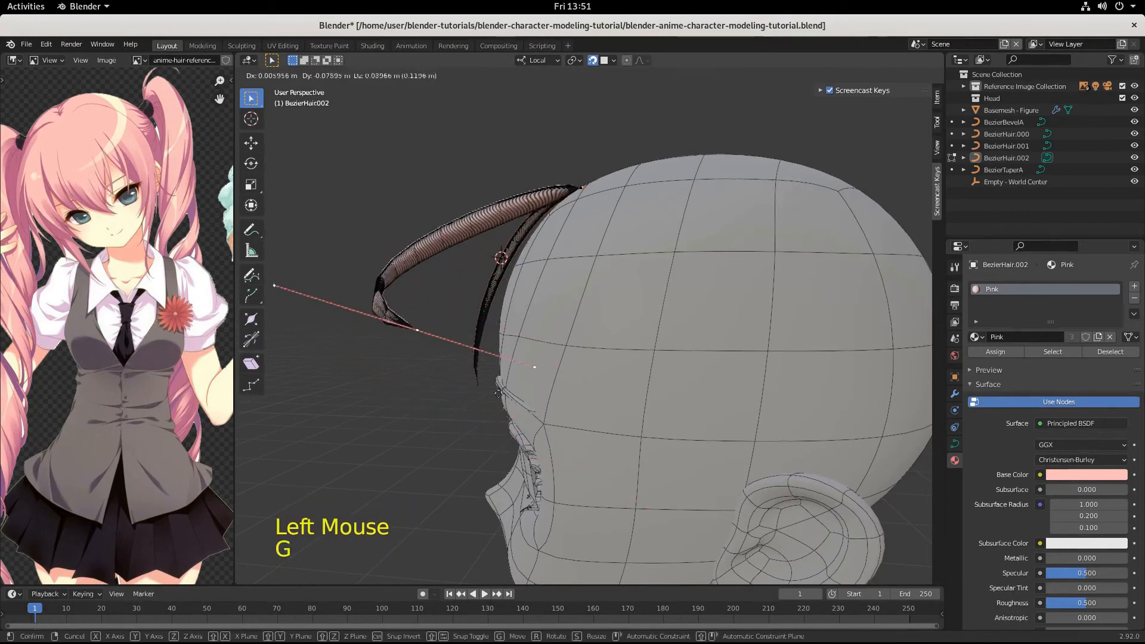
left_click(456, 553)
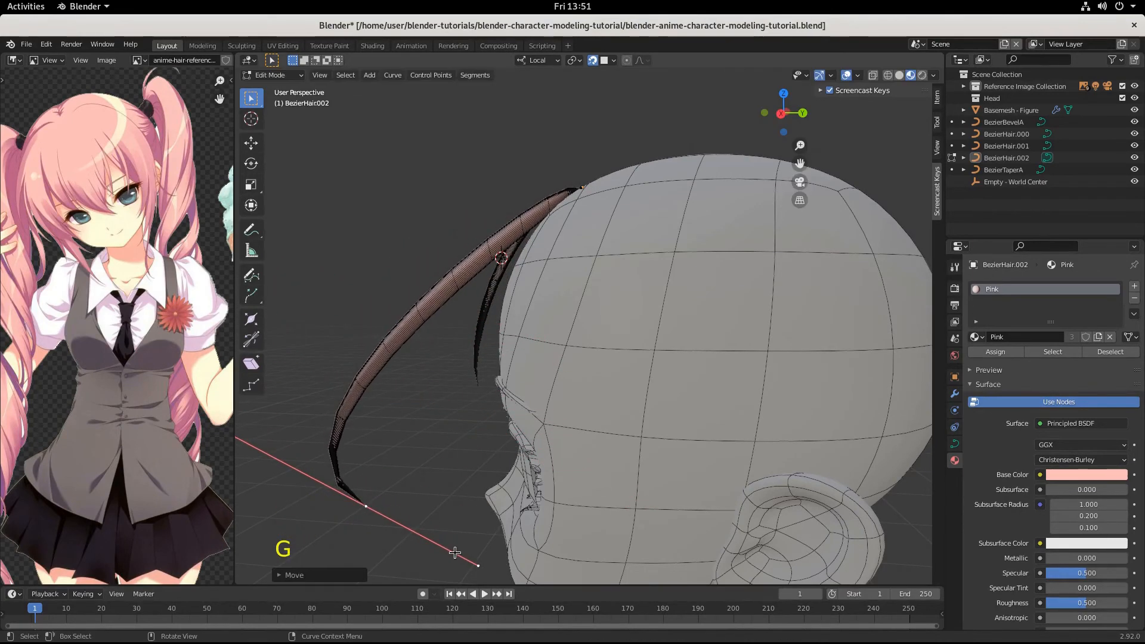
key("r")
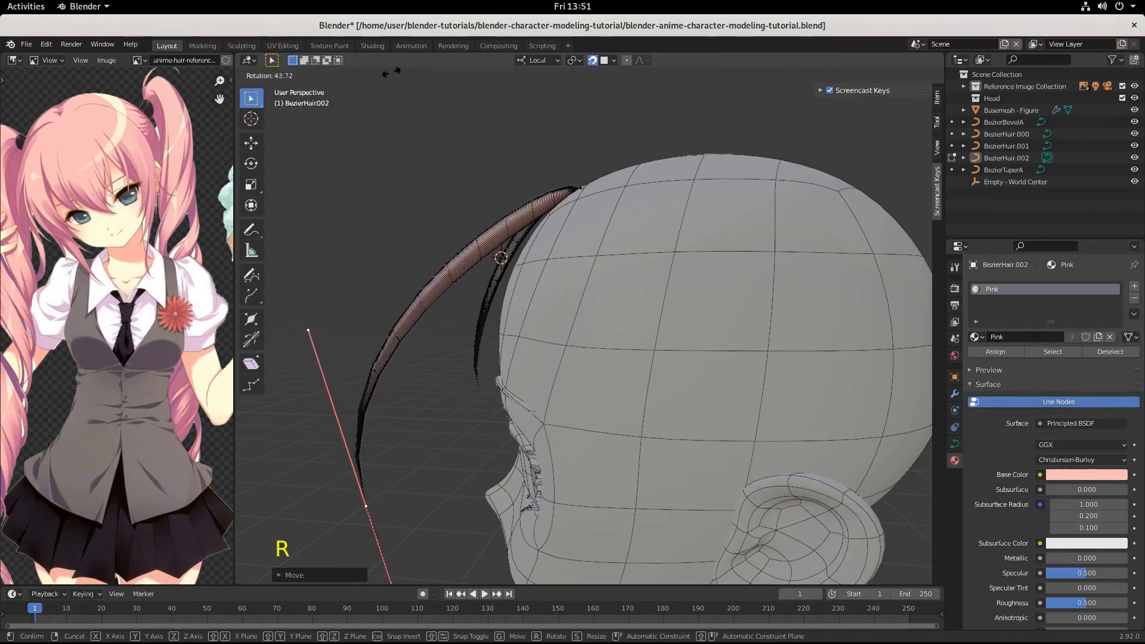
left_click(412, 73)
Step: From the front, rotate the tip's handles to nearly vertical so the strand curves down past the outer corner of the eye
middle_click_drag(582, 463, 650, 491)
scroll(695, 442, "down", 3)
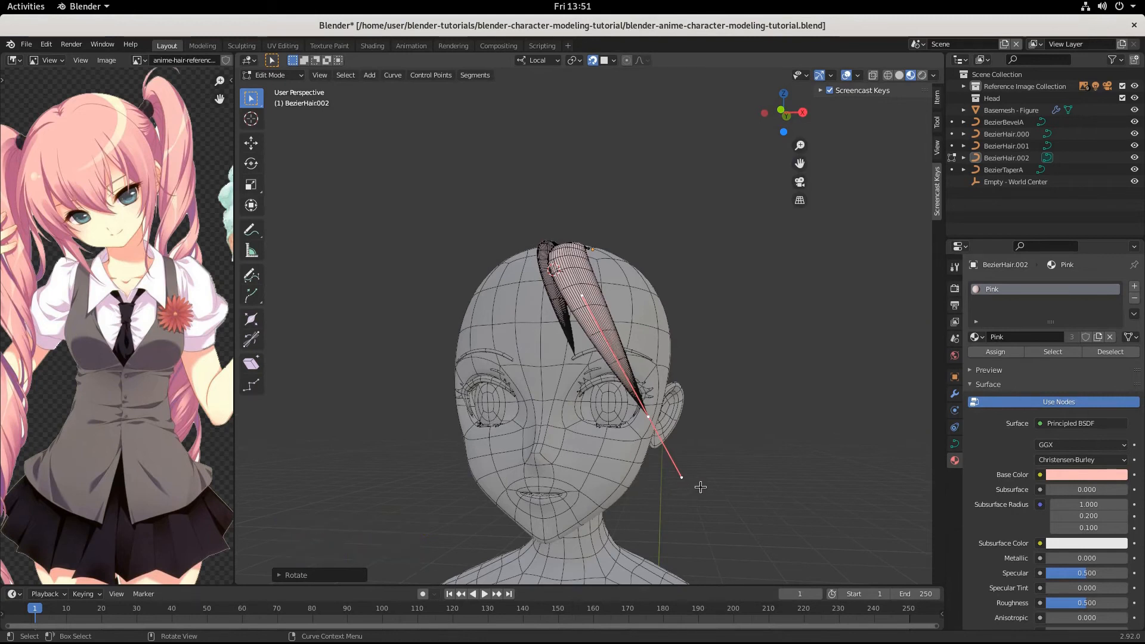
key("r")
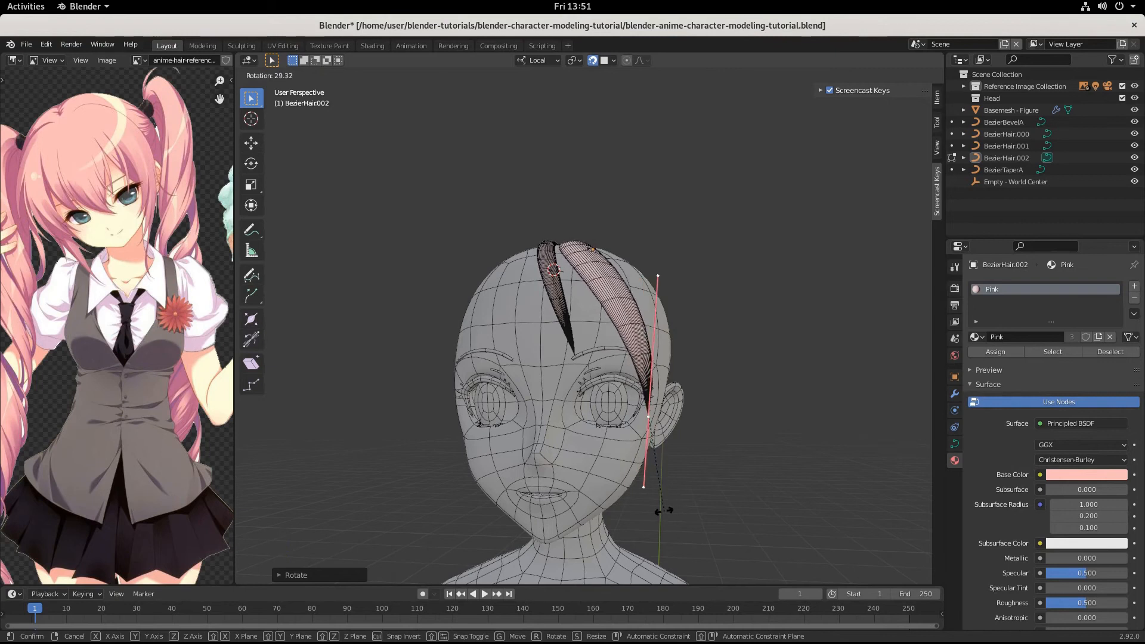
left_click(666, 511)
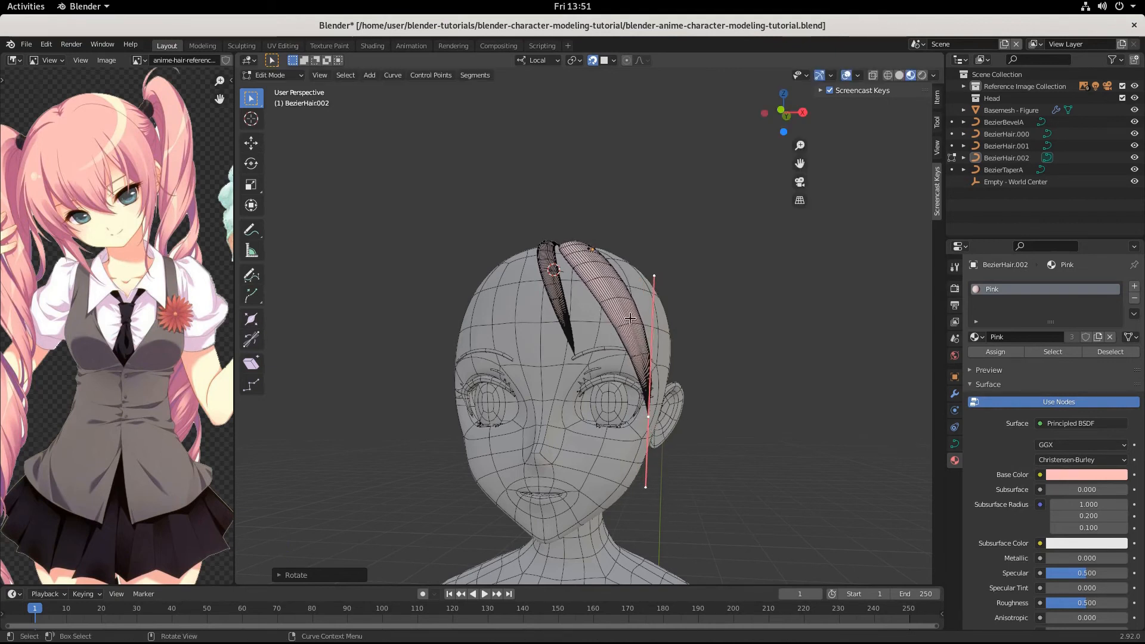
Step: In Object Mode, scale the whole second strand narrower along its local X axis and shift it slightly upward
key("Tab")
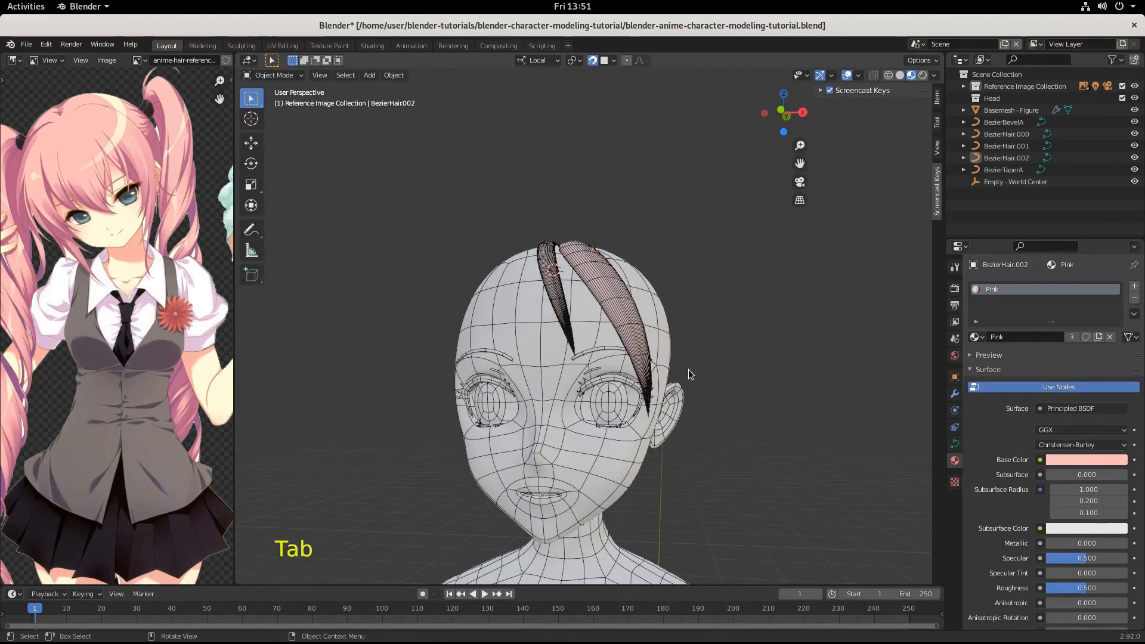
left_click(616, 327)
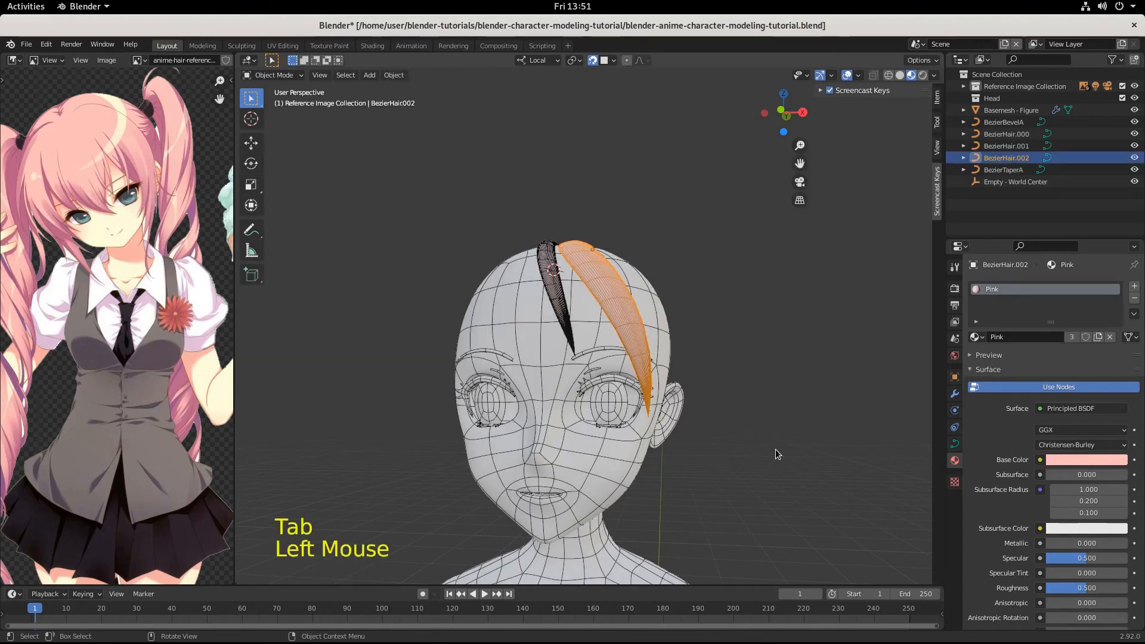
key("s")
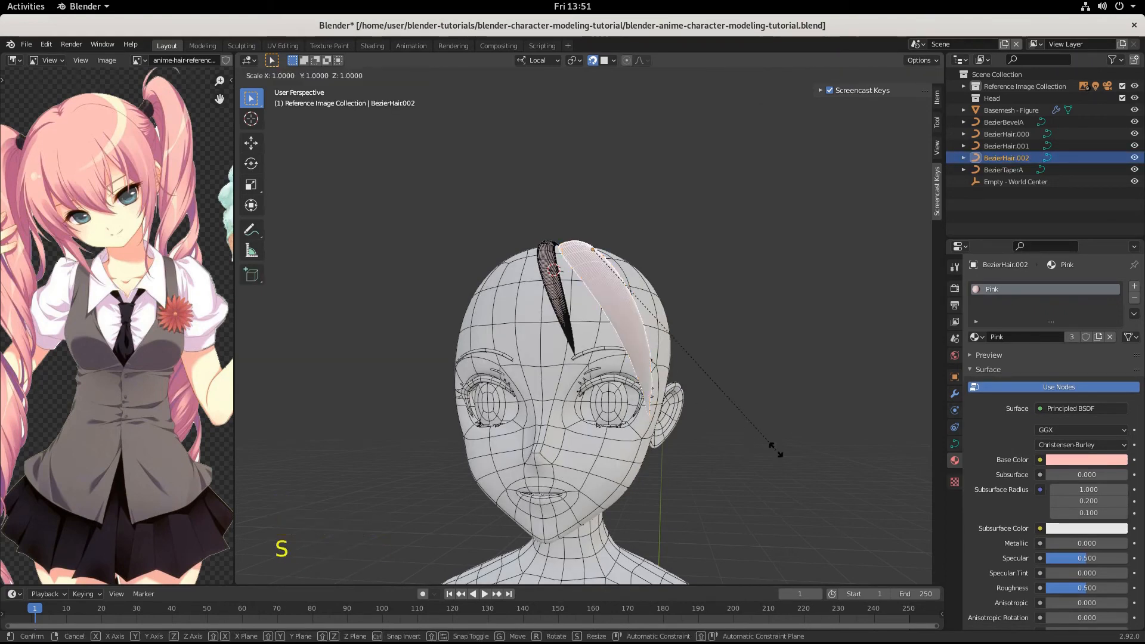
key("x")
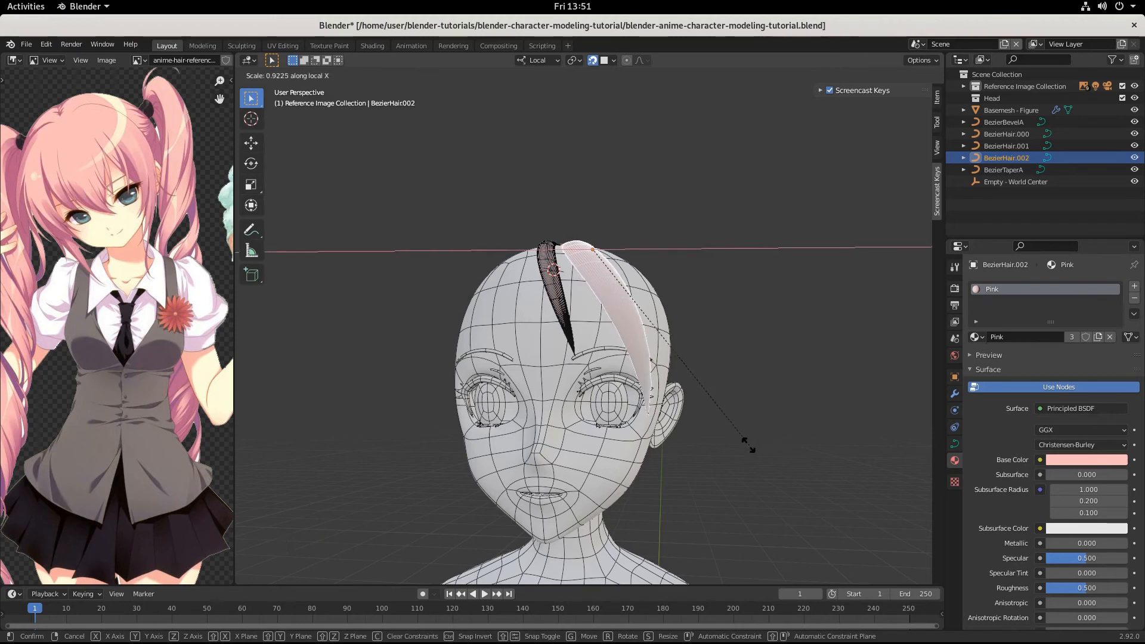
left_click(680, 441)
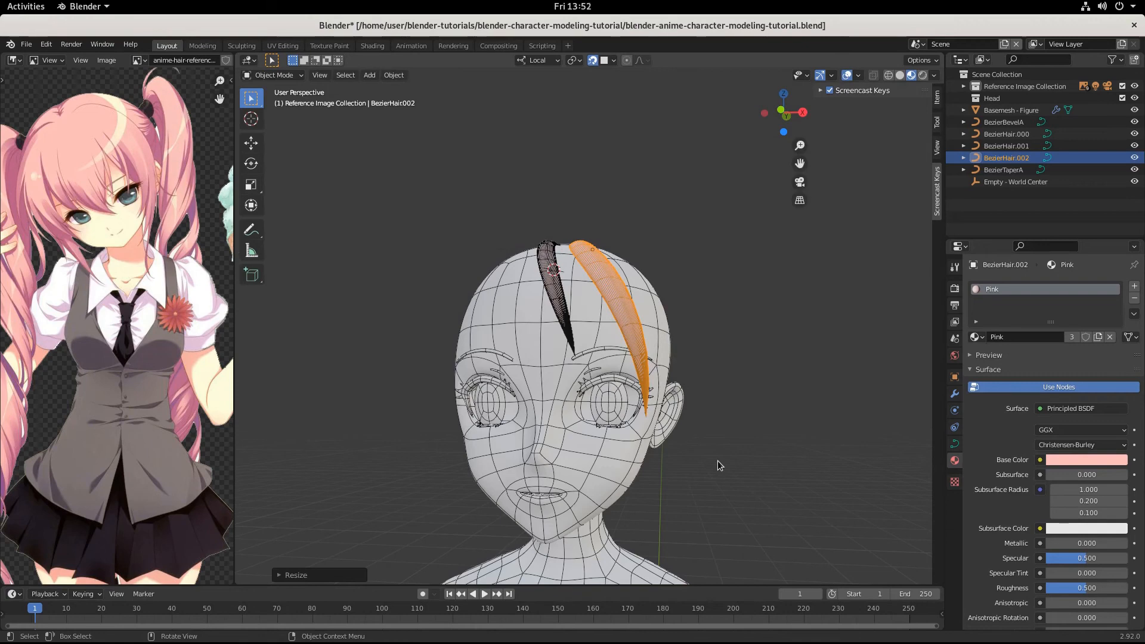
key("g")
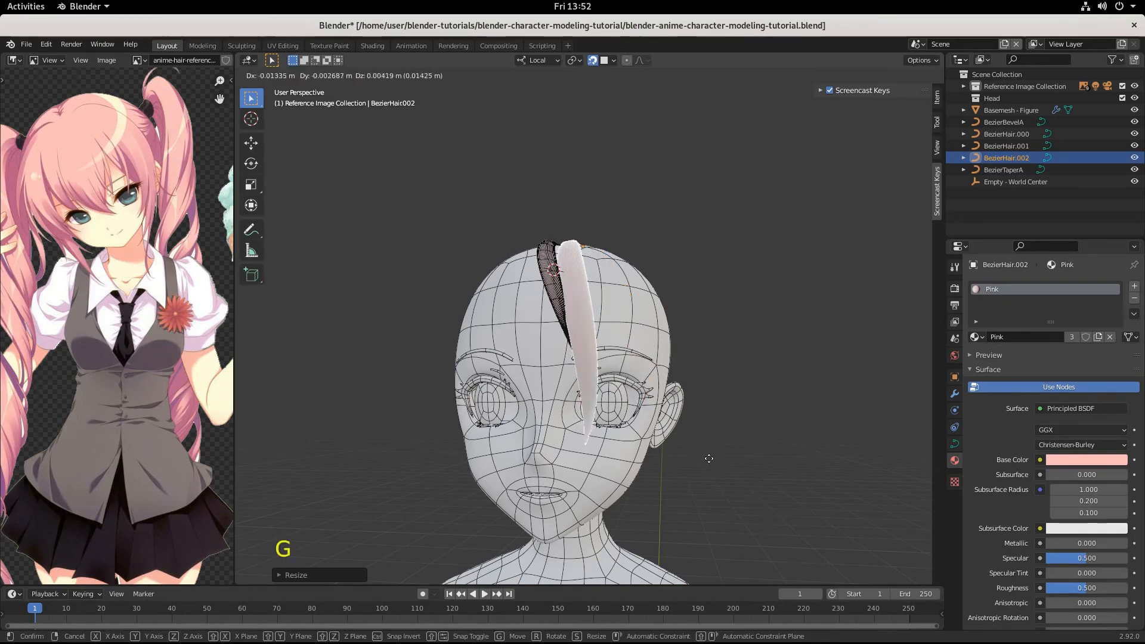
left_click(720, 458)
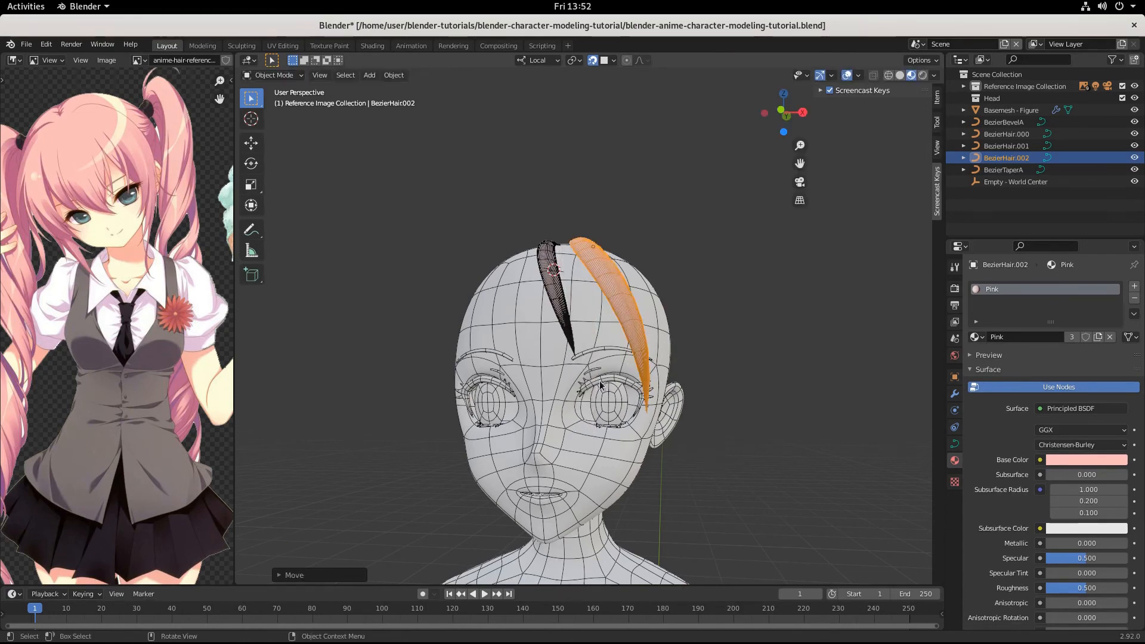
Step: In Edit Mode, move the second strand's root control point sideways on the scalp, close against the first strand's root
middle_click_drag(697, 453, 613, 330)
key("Tab")
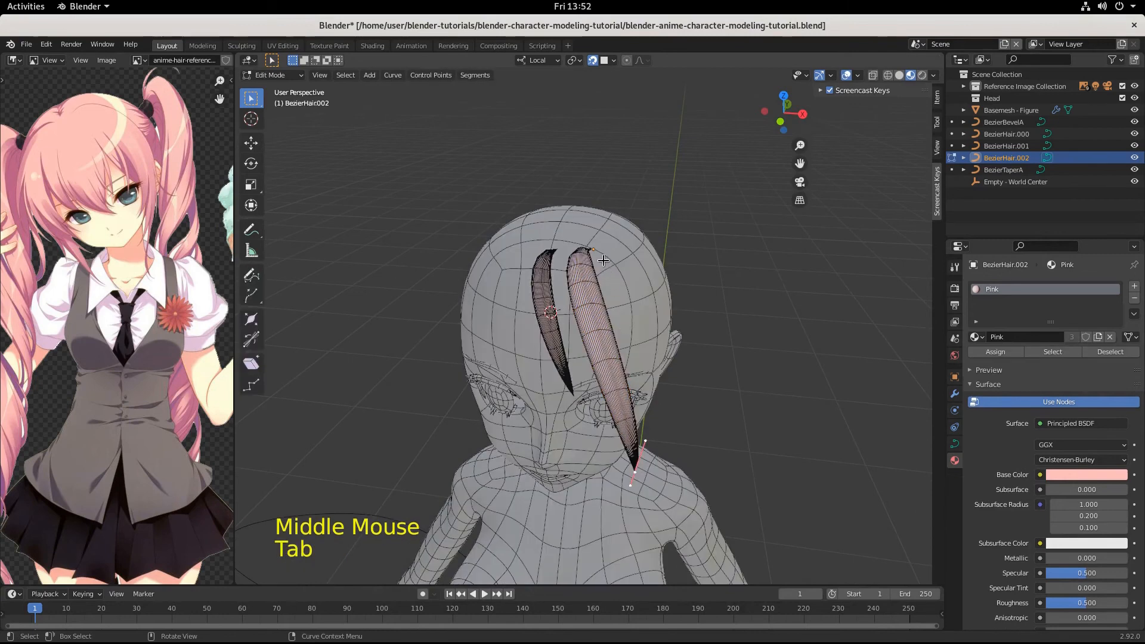
left_click(603, 262)
key("g")
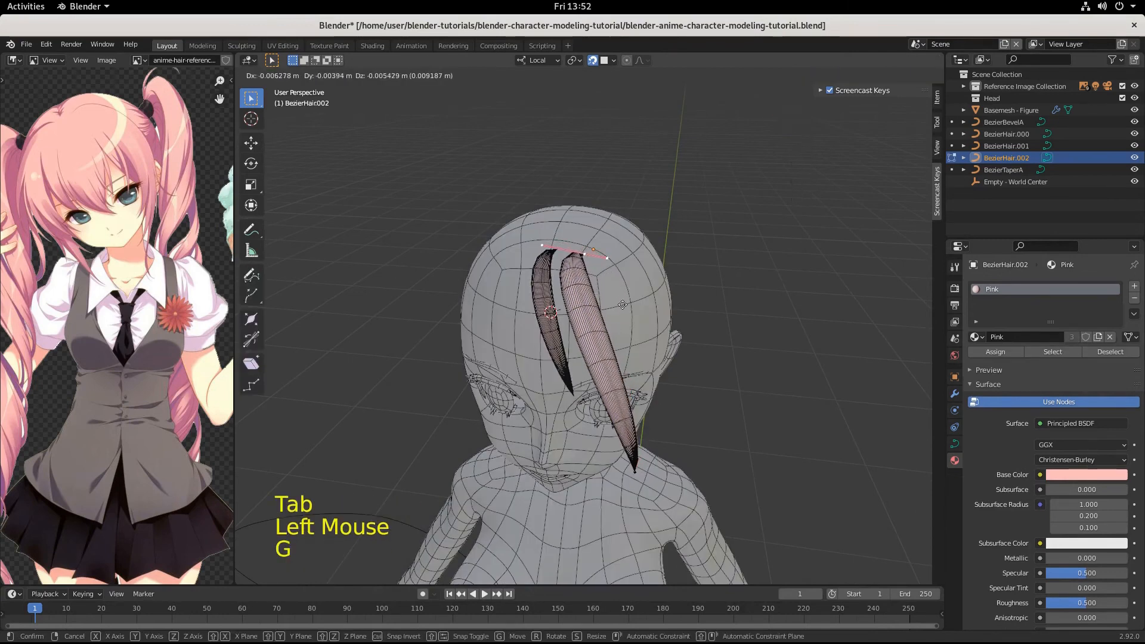
left_click(611, 322)
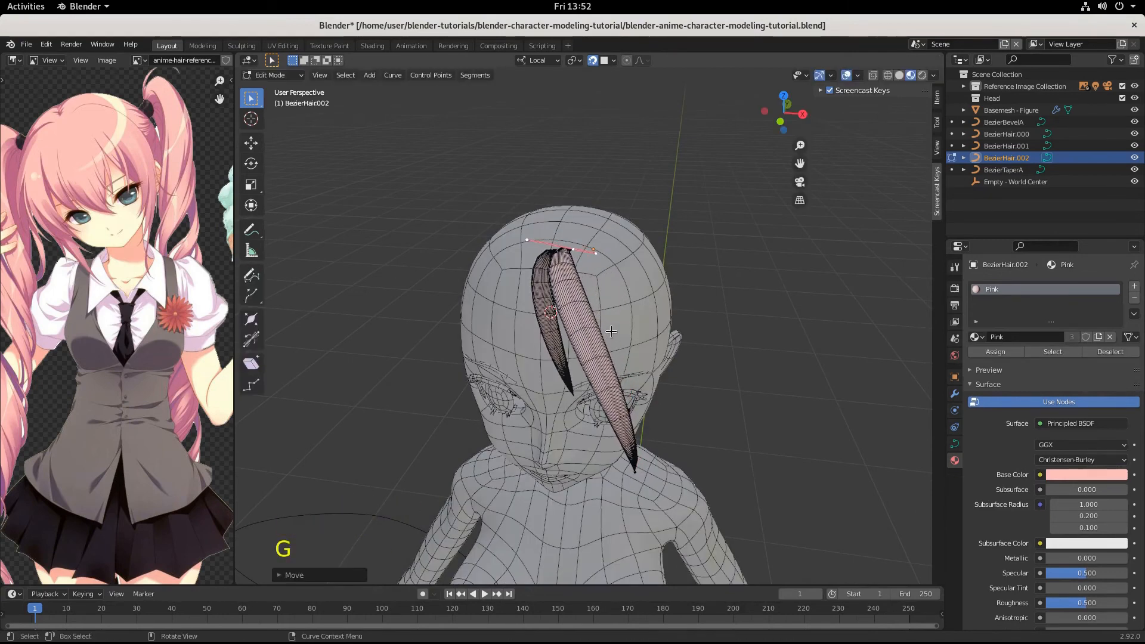
Step: Scale the tip's handles down slightly and move the tip control point along local Y away from the face
middle_click_drag(610, 331, 680, 459)
key("s")
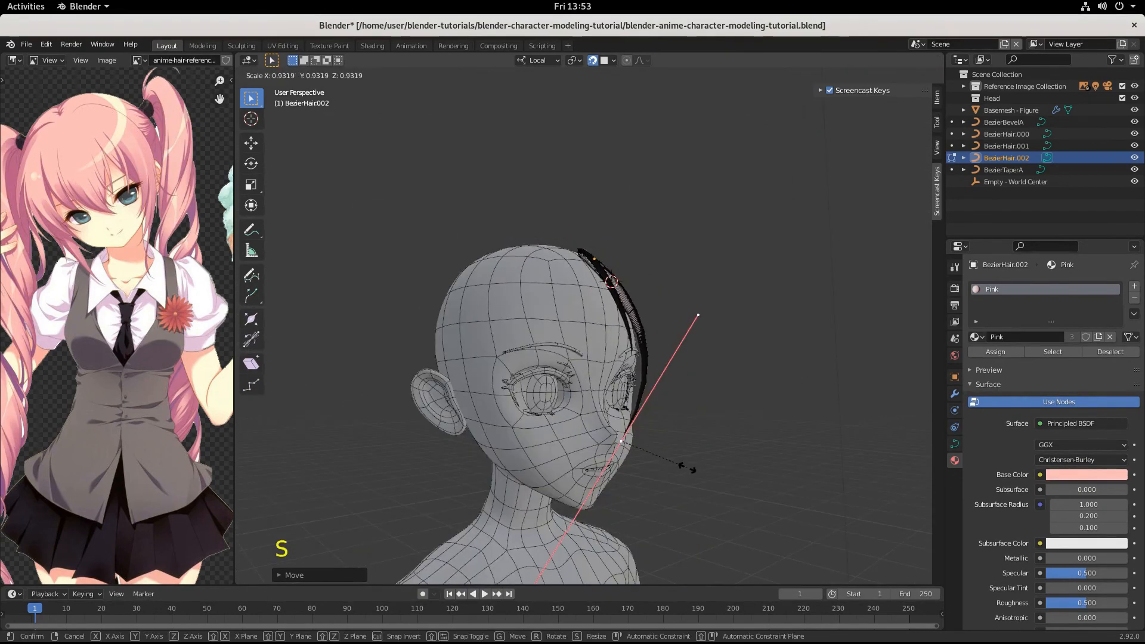
left_click(688, 465)
key("g")
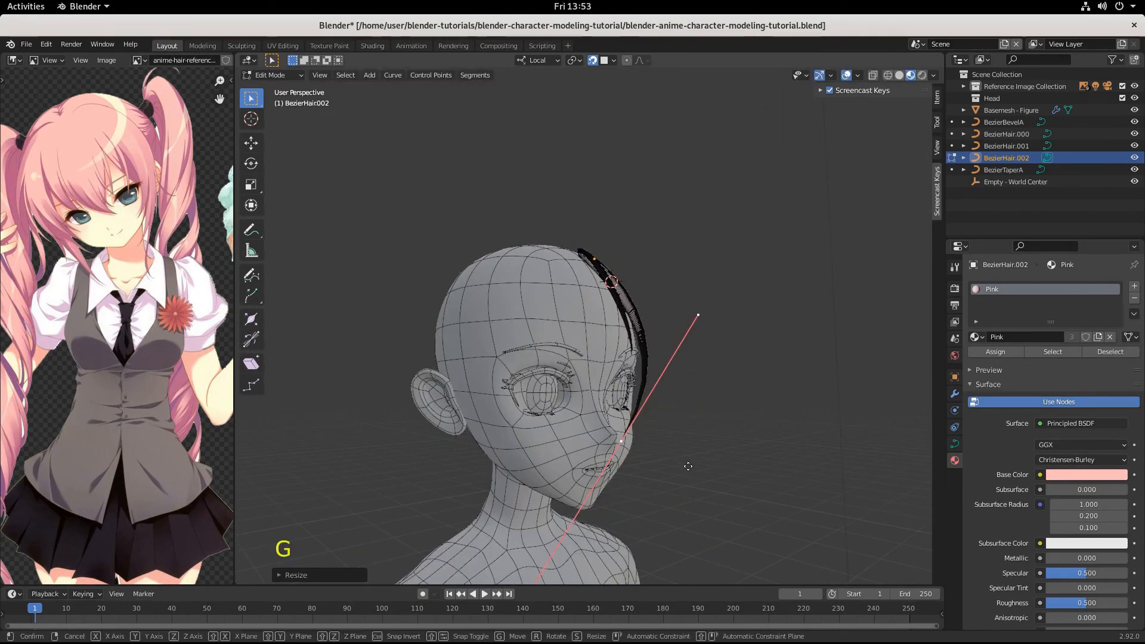
key("y")
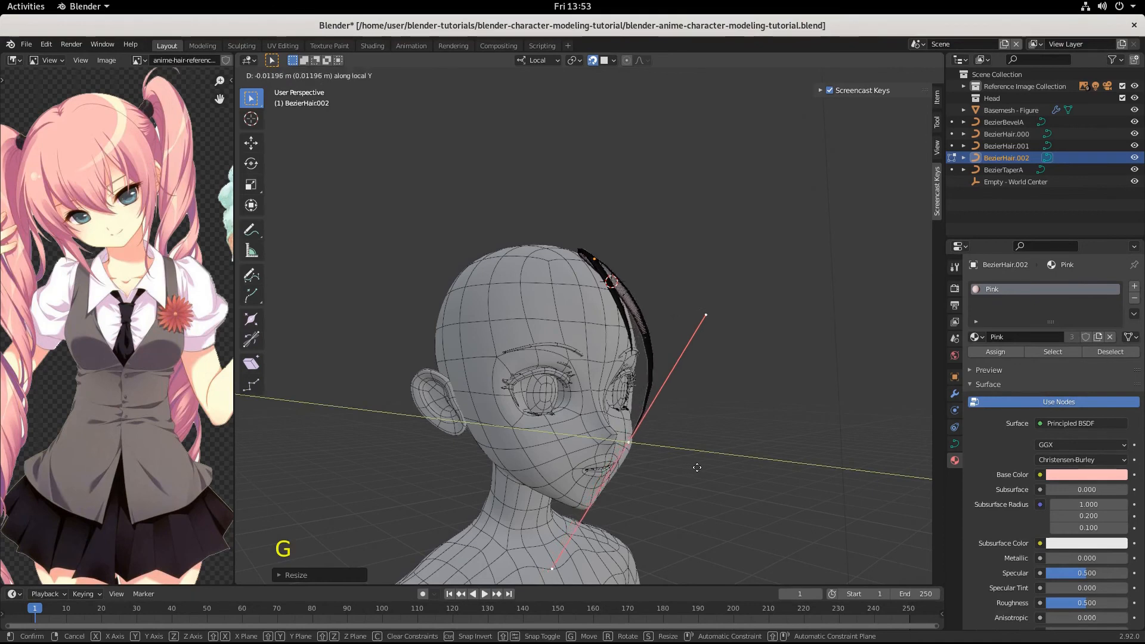
left_click(710, 474)
Step: From the front, reposition the tip control point below the eye and rotate its handles to nearly vertical
middle_click_drag(716, 476, 762, 467)
key("g")
key("r")
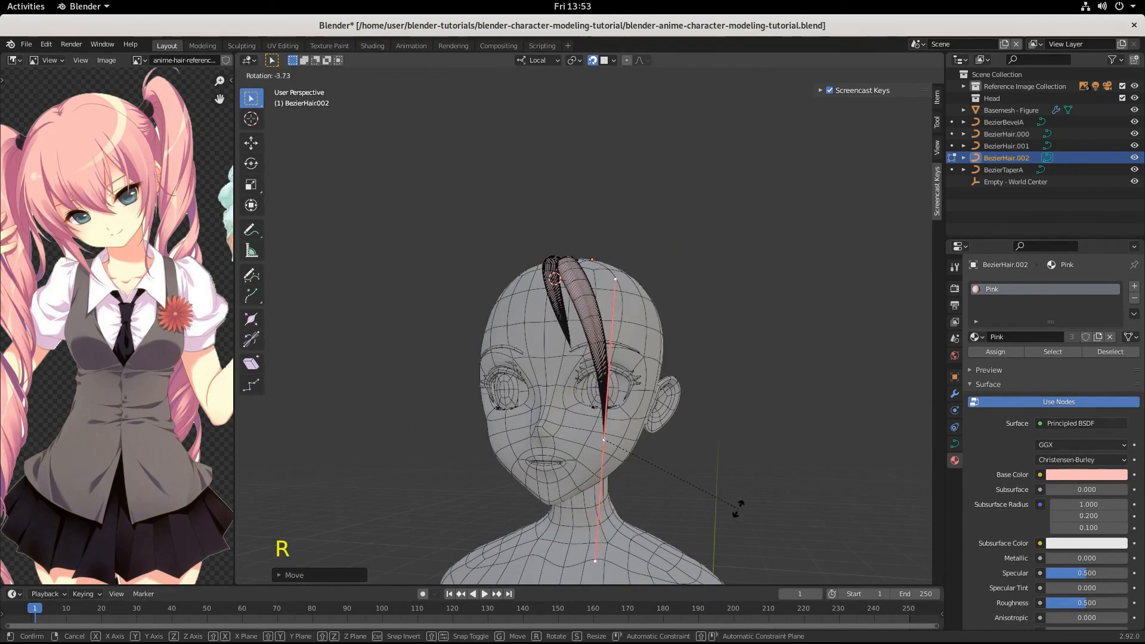